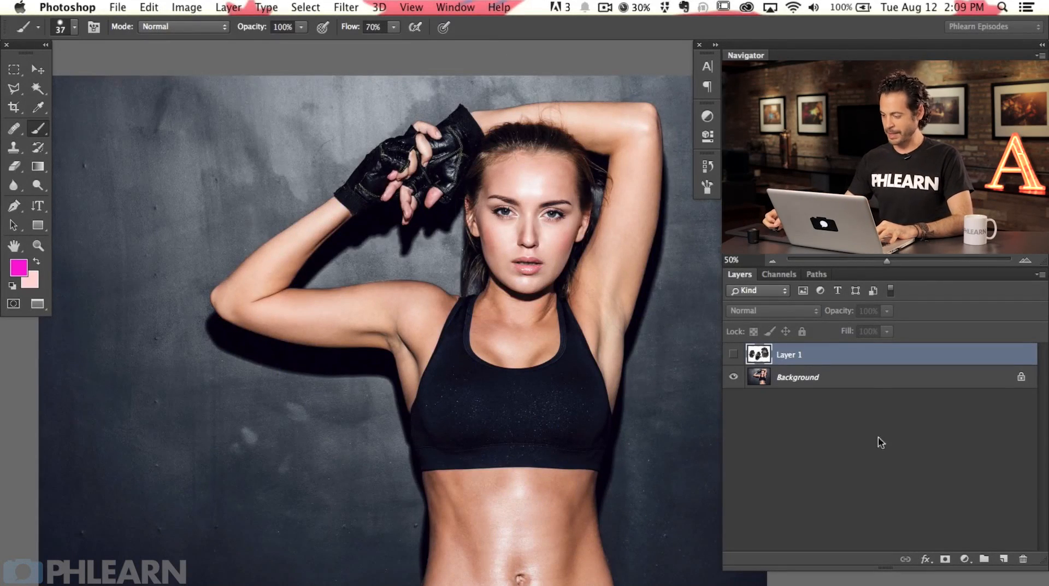
Create a new empty layer directly above the Background layer
{"action": "left_click", "coordinate": [871, 383]}
{"action": "left_click_drag", "start_coordinate": [290, 429], "coordinate": [316, 402]}
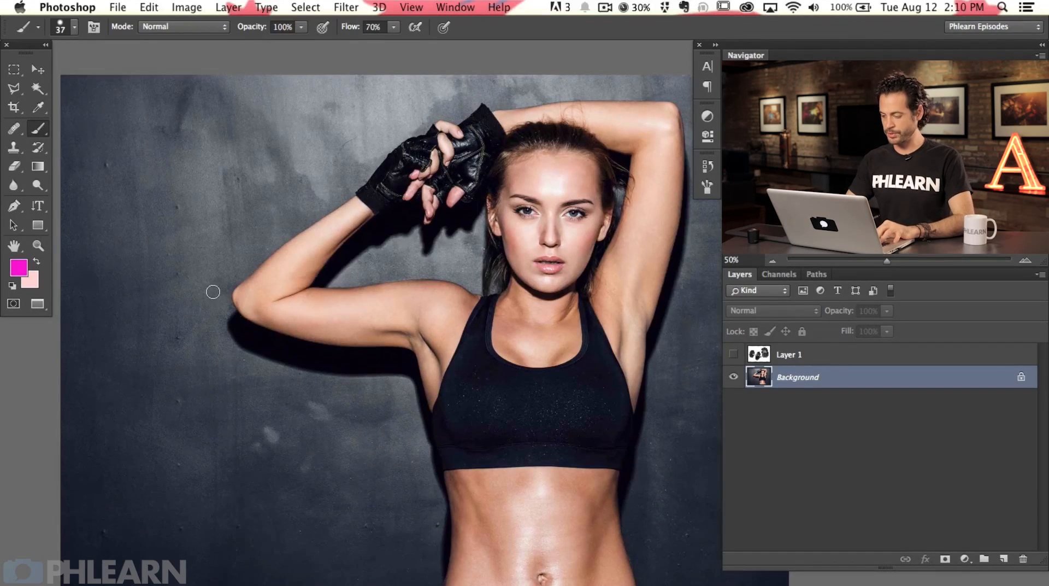
{"action": "key", "text": "super+alt+shift+n"}
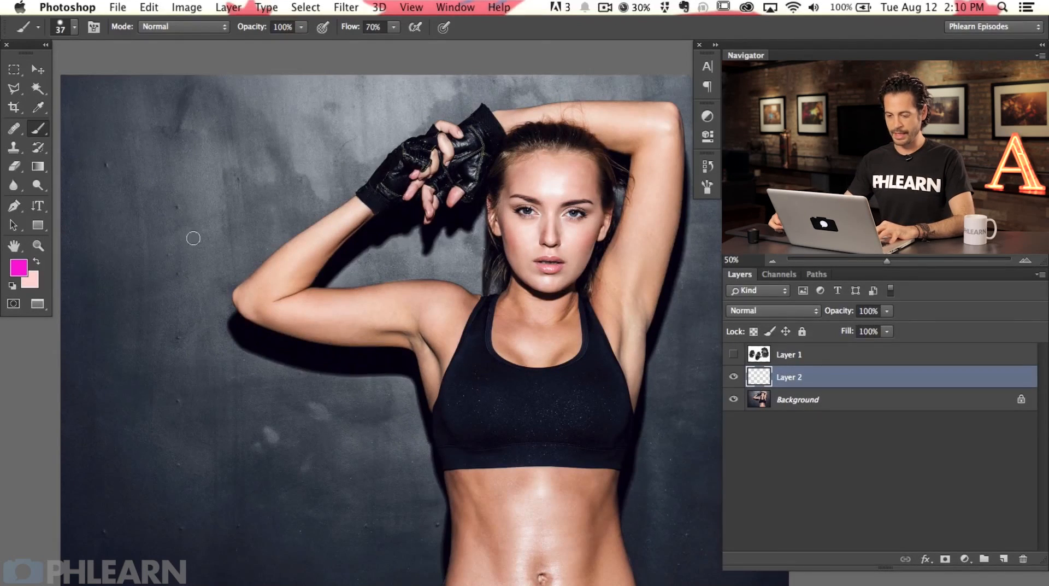
Try out pink brush strokes on the dark wall below the raised arm and undo them
{"action": "mouse_move", "coordinate": [118, 216]}
{"action": "left_mouse_down"}
{"action": "mouse_move", "coordinate": [116, 261]}
{"action": "mouse_move", "coordinate": [194, 272]}
{"action": "mouse_move", "coordinate": [338, 353]}
{"action": "left_mouse_up"}
{"action": "mouse_move", "coordinate": [149, 438]}
{"action": "left_mouse_down"}
{"action": "mouse_move", "coordinate": [303, 457]}
{"action": "mouse_move", "coordinate": [401, 445]}
{"action": "left_mouse_up"}
{"action": "key", "text": "super+z"}
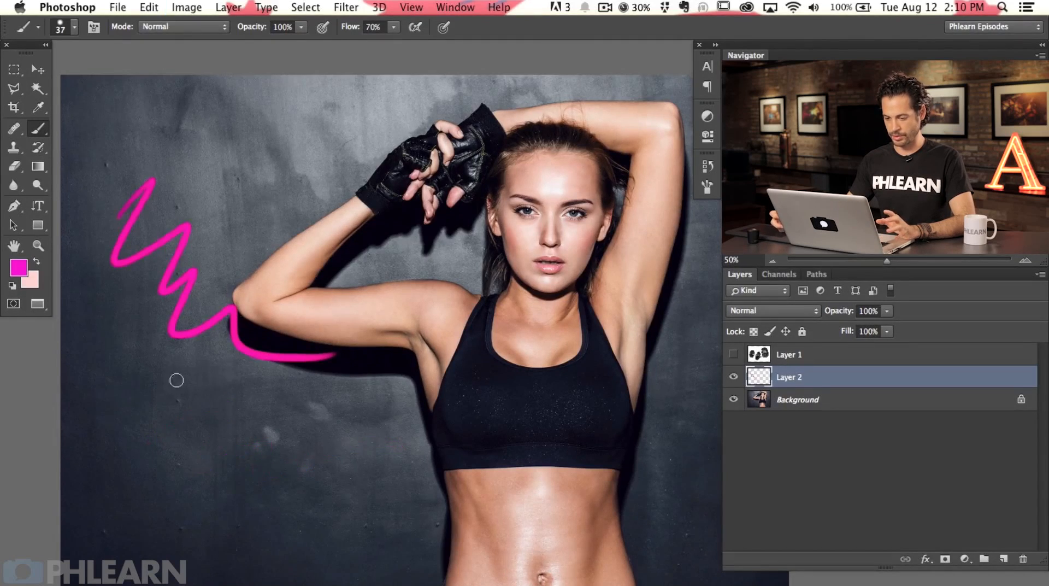
{"action": "key", "text": "super+plus"}
{"action": "key", "text": "super+plus"}
{"action": "left_click_drag", "start_coordinate": [432, 408], "coordinate": [576, 366]}
{"action": "left_click_drag", "start_coordinate": [212, 323], "coordinate": [316, 370]}
{"action": "key", "text": "super+z"}
{"action": "mouse_move", "coordinate": [174, 420]}
{"action": "left_mouse_down"}
{"action": "mouse_move", "coordinate": [268, 473]}
{"action": "mouse_move", "coordinate": [578, 469]}
{"action": "left_mouse_up"}
{"action": "left_click_drag", "start_coordinate": [474, 492], "coordinate": [400, 323]}
{"action": "key", "text": "super+z"}
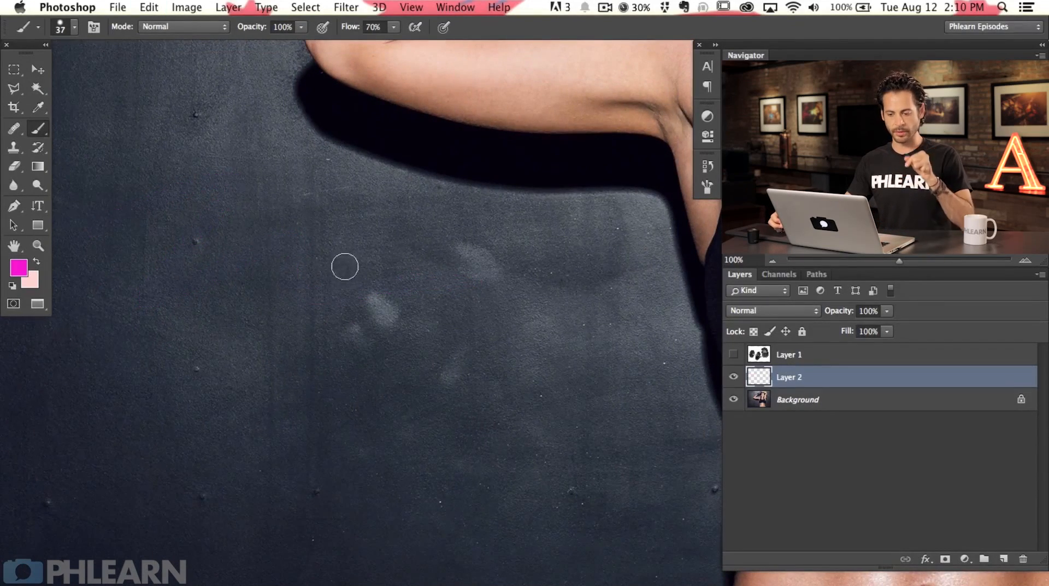
Make white the foreground colour with black as background and raise the brush flow to 100%, trying out and undoing white strokes
{"action": "key", "text": "d"}
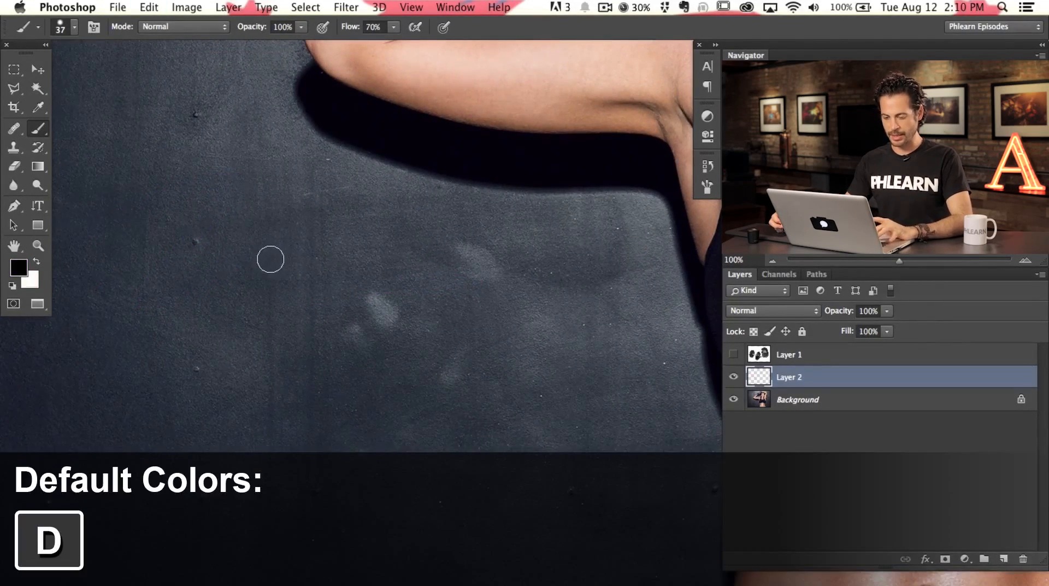
{"action": "key", "text": "x"}
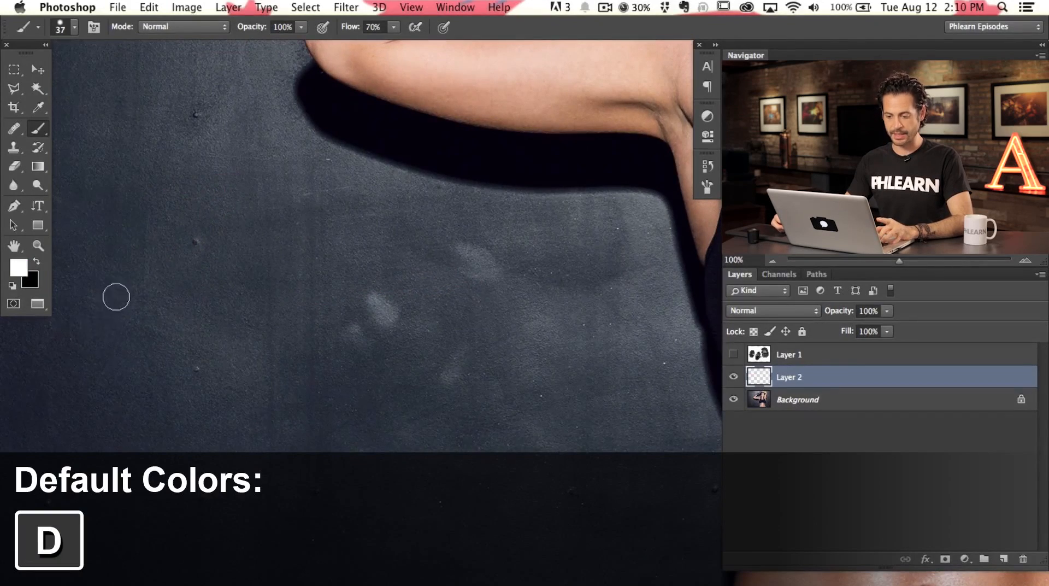
{"action": "left_click_drag", "start_coordinate": [101, 330], "coordinate": [134, 361]}
{"action": "left_click_drag", "start_coordinate": [180, 332], "coordinate": [473, 337]}
{"action": "key", "text": "super+z"}
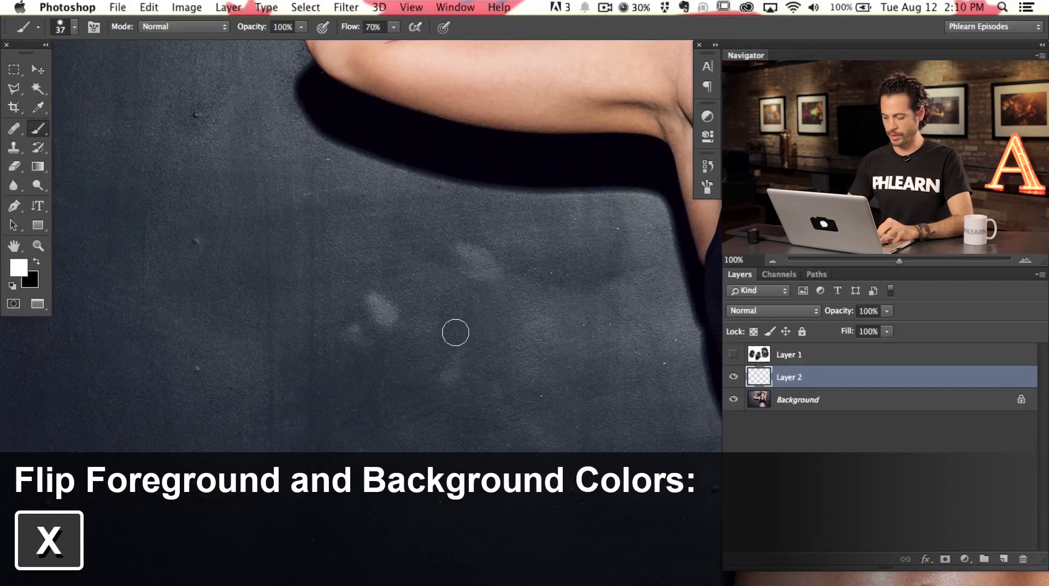
{"action": "left_click_drag", "start_coordinate": [262, 347], "coordinate": [442, 421]}
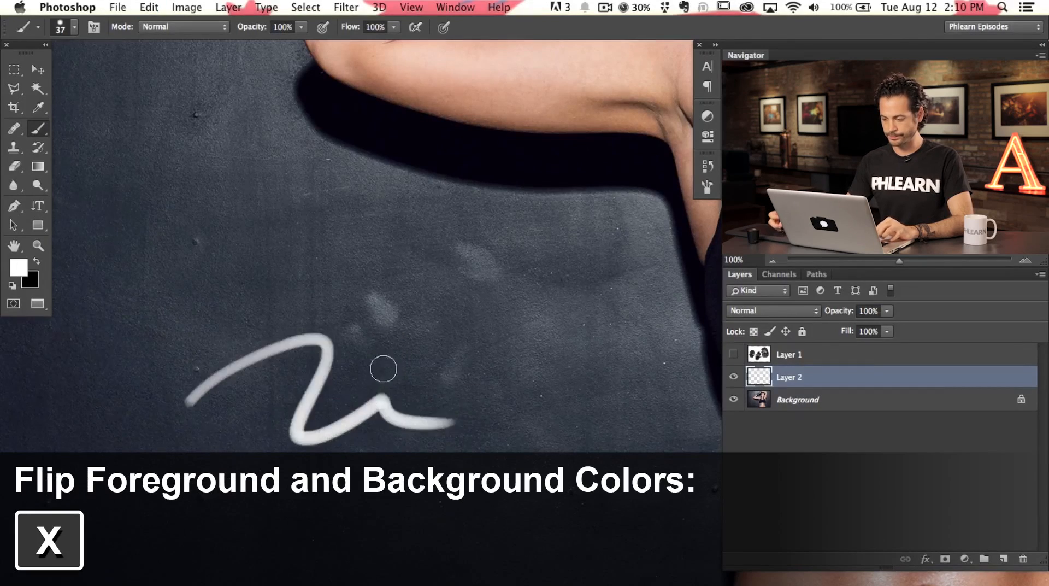
{"action": "key", "text": "super+z"}
{"action": "left_click_drag", "start_coordinate": [348, 332], "coordinate": [379, 337]}
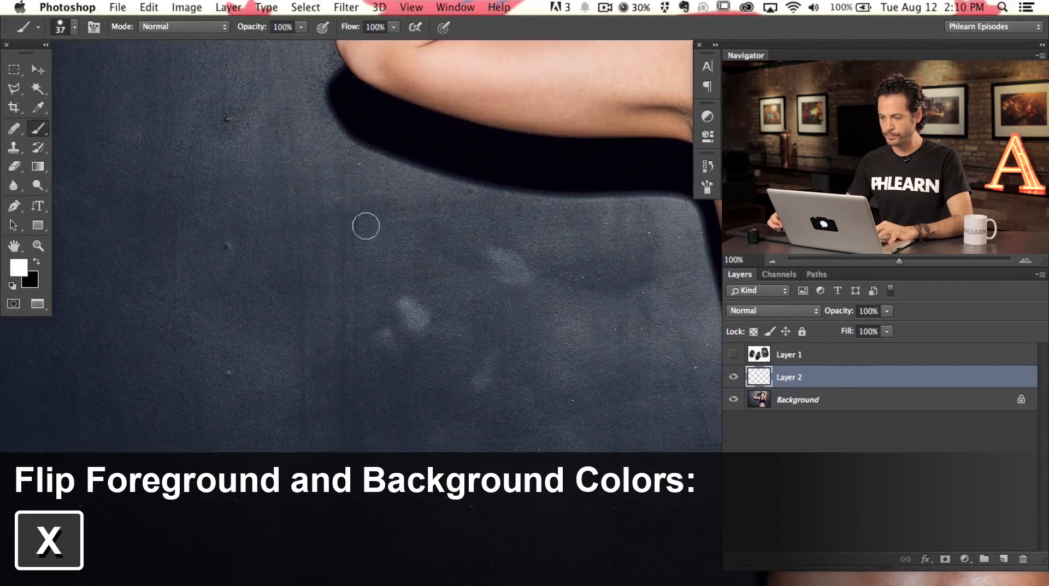
Open the detailed brush settings and set the brush size to 23 px, trying out and undoing a white stroke
{"action": "left_click", "coordinate": [452, 9]}
{"action": "left_click", "coordinate": [483, 141]}
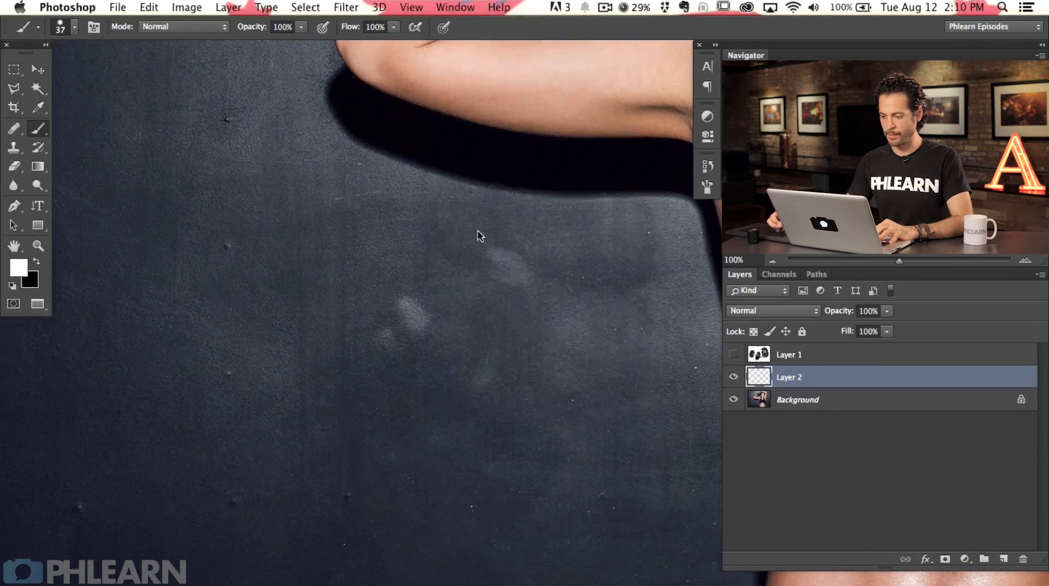
{"action": "scroll", "coordinate": [328, 300], "scroll_direction": "down", "scroll_amount": 2}
{"action": "left_click_drag", "start_coordinate": [187, 320], "coordinate": [180, 321]}
{"action": "mouse_move", "coordinate": [75, 358]}
{"action": "left_mouse_down"}
{"action": "mouse_move", "coordinate": [241, 368]}
{"action": "mouse_move", "coordinate": [295, 413]}
{"action": "left_mouse_up"}
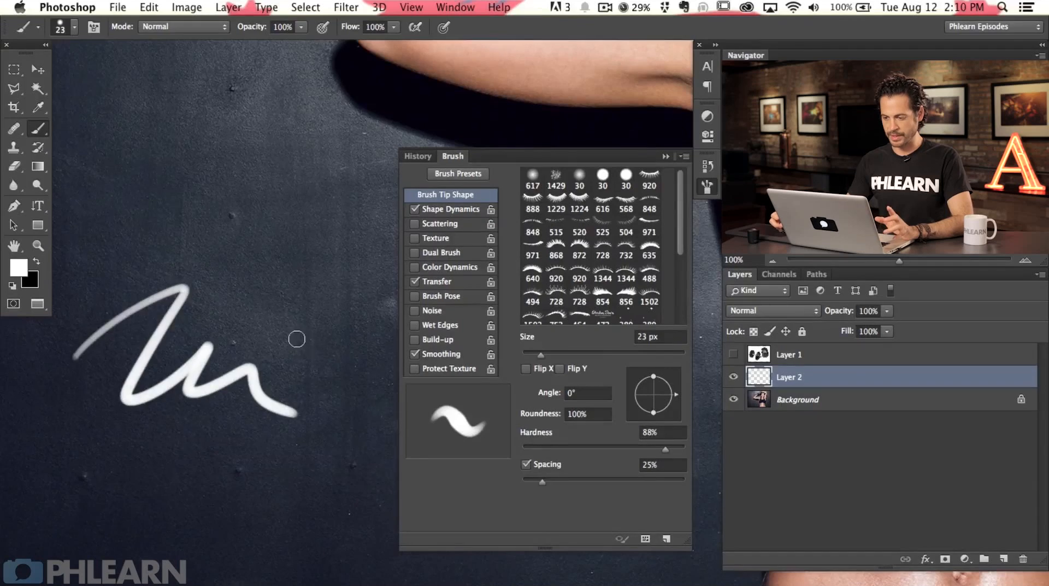
{"action": "key", "text": "super+z"}
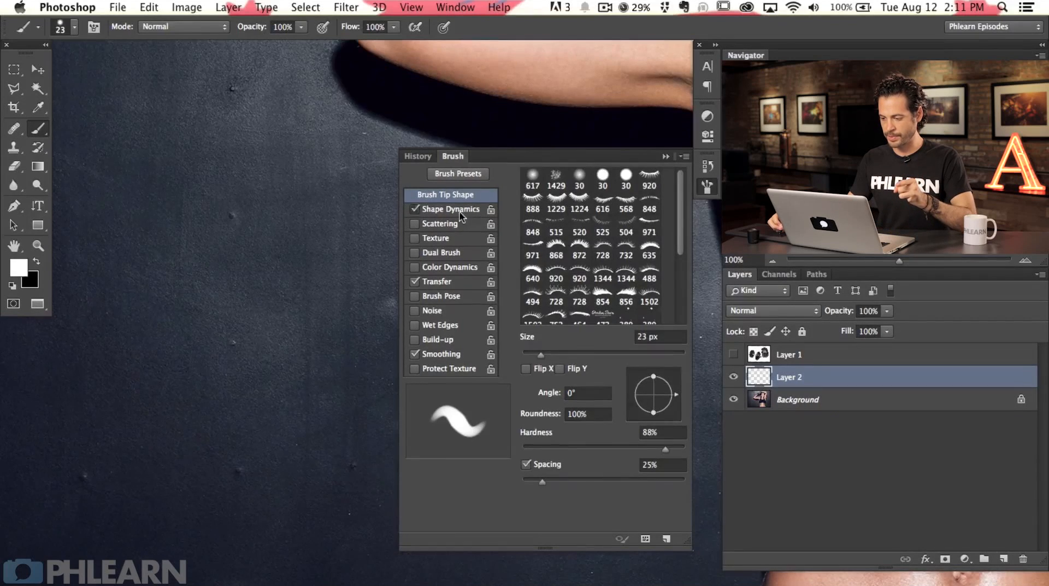
Set the brush's Size Jitter to 96% under Shape Dynamics and try it with white scribbles, clearing each one
{"action": "left_click", "coordinate": [461, 215]}
{"action": "left_click_drag", "start_coordinate": [525, 188], "coordinate": [584, 190]}
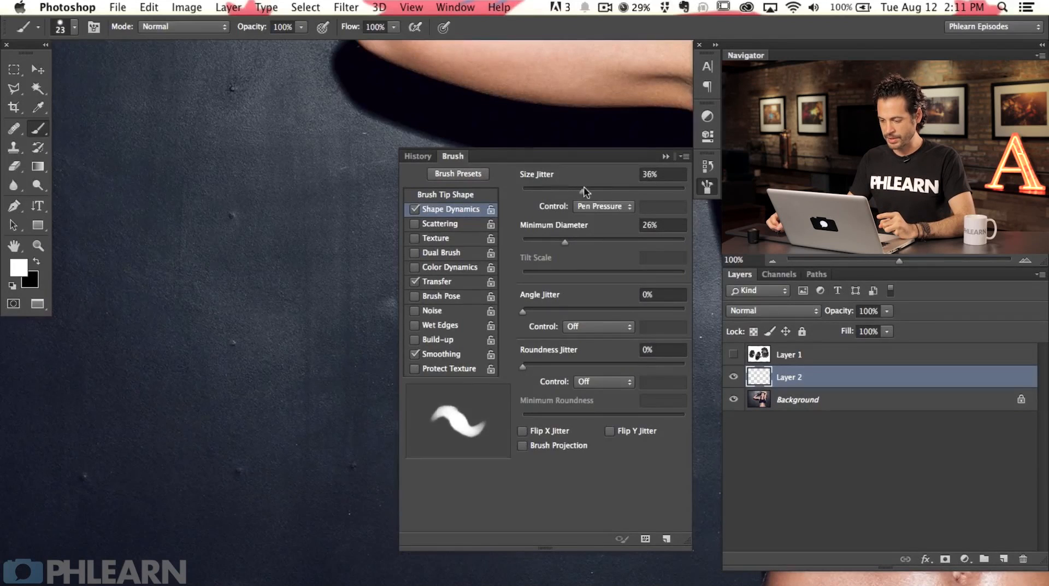
{"action": "mouse_move", "coordinate": [208, 197]}
{"action": "left_mouse_down"}
{"action": "mouse_move", "coordinate": [275, 489]}
{"action": "mouse_move", "coordinate": [333, 121]}
{"action": "mouse_move", "coordinate": [171, 170]}
{"action": "mouse_move", "coordinate": [133, 200]}
{"action": "mouse_move", "coordinate": [222, 103]}
{"action": "mouse_move", "coordinate": [126, 140]}
{"action": "mouse_move", "coordinate": [113, 160]}
{"action": "mouse_move", "coordinate": [114, 222]}
{"action": "mouse_move", "coordinate": [135, 273]}
{"action": "mouse_move", "coordinate": [153, 381]}
{"action": "mouse_move", "coordinate": [181, 362]}
{"action": "mouse_move", "coordinate": [138, 395]}
{"action": "mouse_move", "coordinate": [116, 376]}
{"action": "mouse_move", "coordinate": [123, 352]}
{"action": "mouse_move", "coordinate": [109, 405]}
{"action": "mouse_move", "coordinate": [135, 458]}
{"action": "mouse_move", "coordinate": [171, 471]}
{"action": "left_mouse_up"}
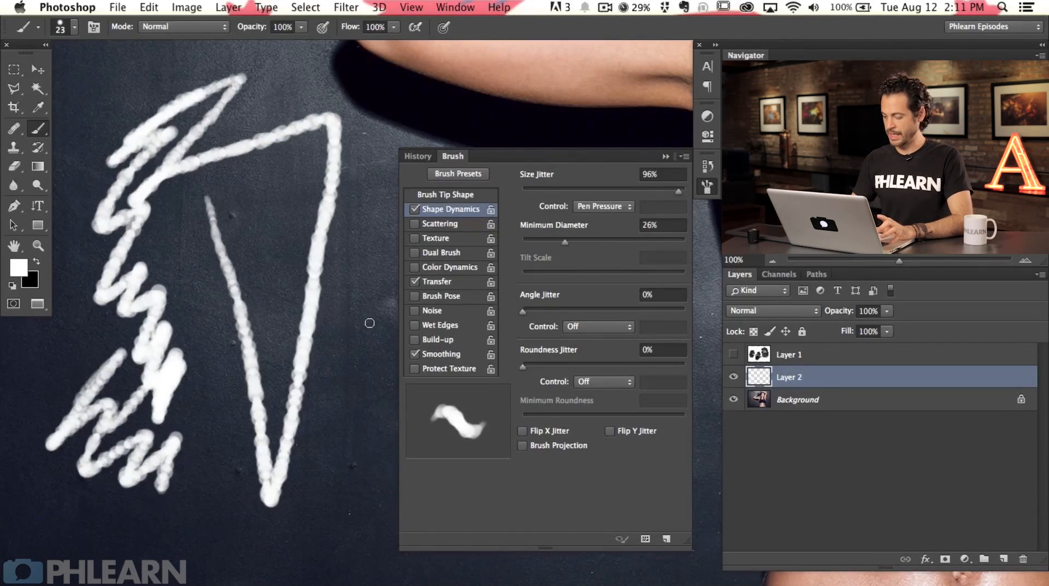
{"action": "key", "text": "Delete"}
{"action": "mouse_move", "coordinate": [137, 240]}
{"action": "left_mouse_down"}
{"action": "mouse_move", "coordinate": [208, 189]}
{"action": "mouse_move", "coordinate": [298, 356]}
{"action": "left_mouse_up"}
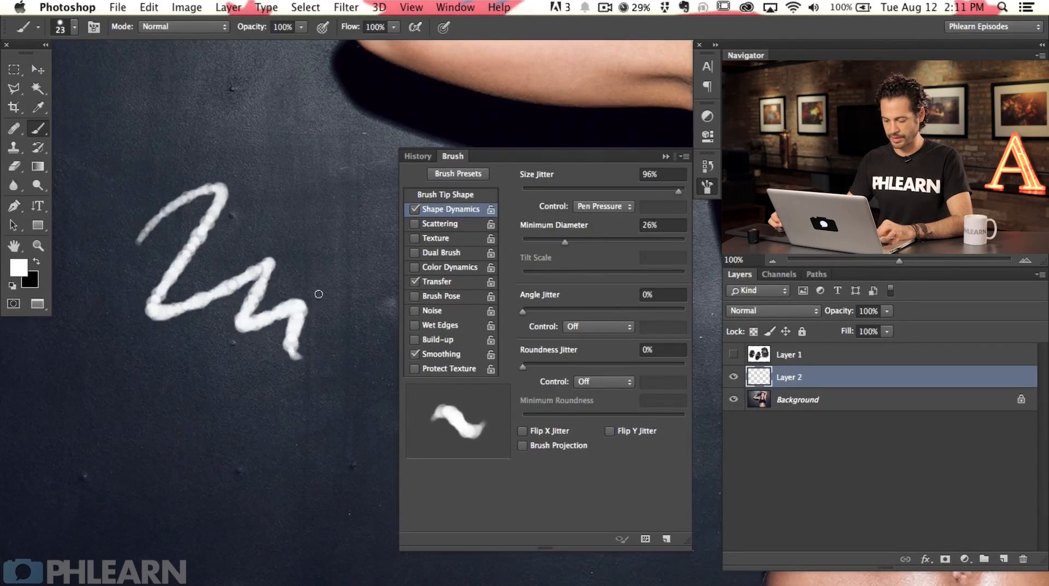
{"action": "key", "text": "Delete"}
{"action": "mouse_move", "coordinate": [123, 287]}
{"action": "left_mouse_down"}
{"action": "mouse_move", "coordinate": [256, 377]}
{"action": "mouse_move", "coordinate": [314, 317]}
{"action": "left_mouse_up"}
{"action": "key", "text": "Delete"}
Set the brush's Minimum Diameter to 47% and test it with white zigzag strokes on the wall
{"action": "left_click_drag", "start_coordinate": [565, 241], "coordinate": [599, 242]}
{"action": "mouse_move", "coordinate": [108, 375]}
{"action": "left_mouse_down"}
{"action": "mouse_move", "coordinate": [341, 265]}
{"action": "mouse_move", "coordinate": [145, 439]}
{"action": "mouse_move", "coordinate": [343, 344]}
{"action": "mouse_move", "coordinate": [223, 443]}
{"action": "mouse_move", "coordinate": [225, 468]}
{"action": "left_mouse_up"}
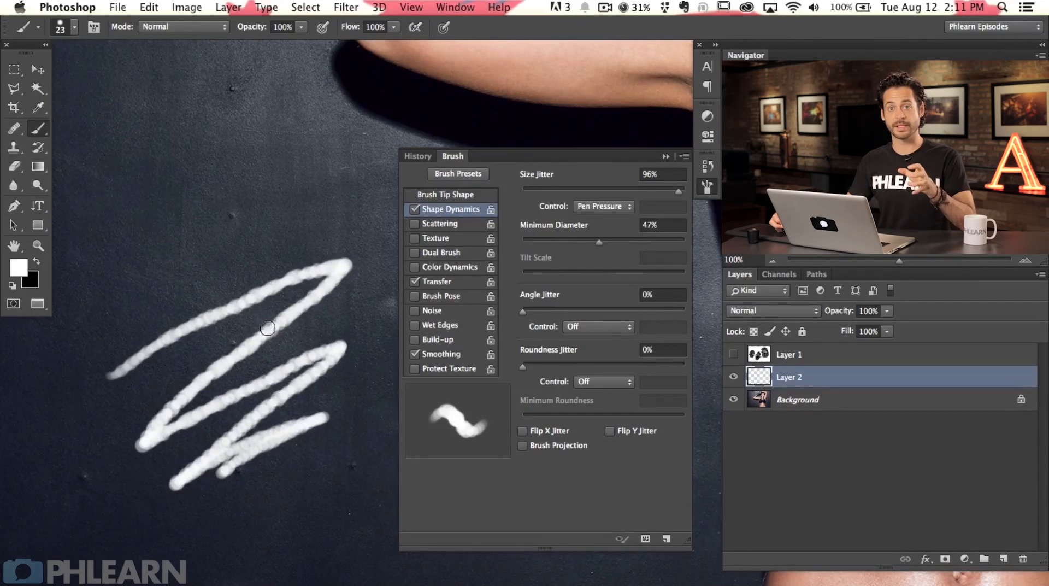
{"action": "mouse_move", "coordinate": [129, 291]}
{"action": "left_mouse_down"}
{"action": "mouse_move", "coordinate": [265, 239]}
{"action": "mouse_move", "coordinate": [292, 281]}
{"action": "left_mouse_up"}
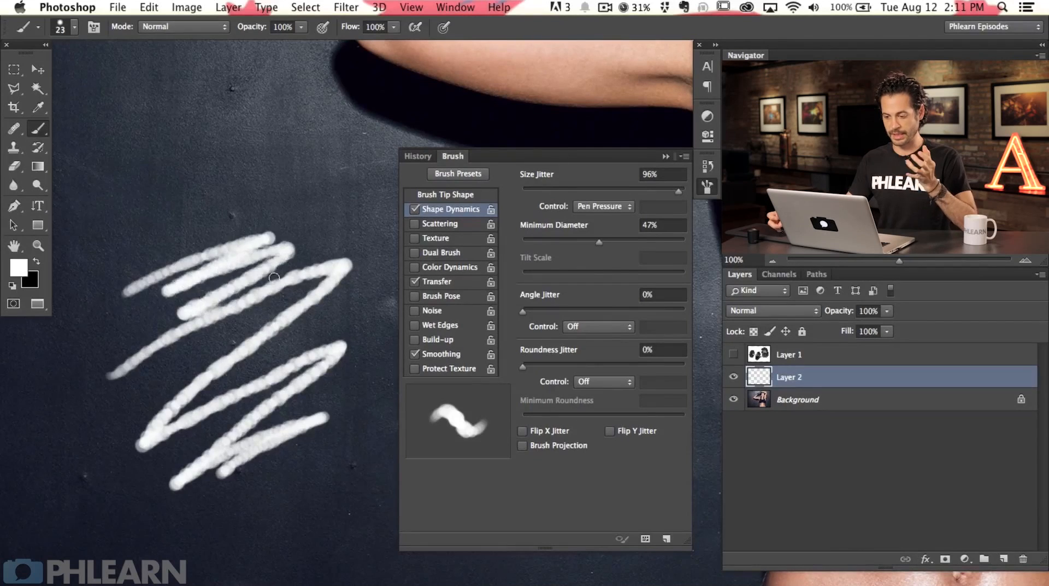
{"action": "key", "text": "super+z"}
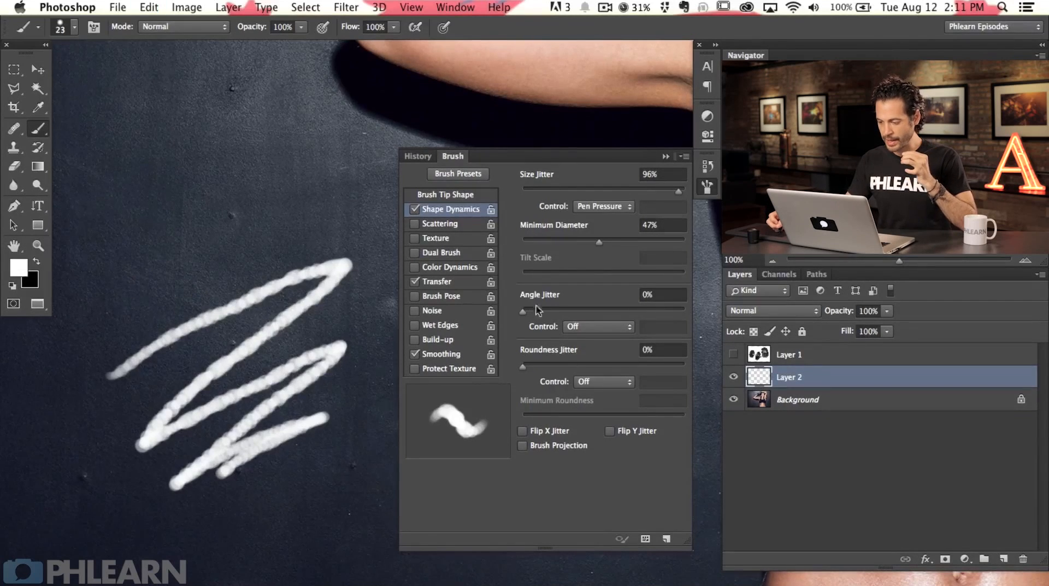
Flatten the brush tip to 52% roundness and test it with diagonal, vertical, horizontal and circular strokes
{"action": "left_click", "coordinate": [459, 196]}
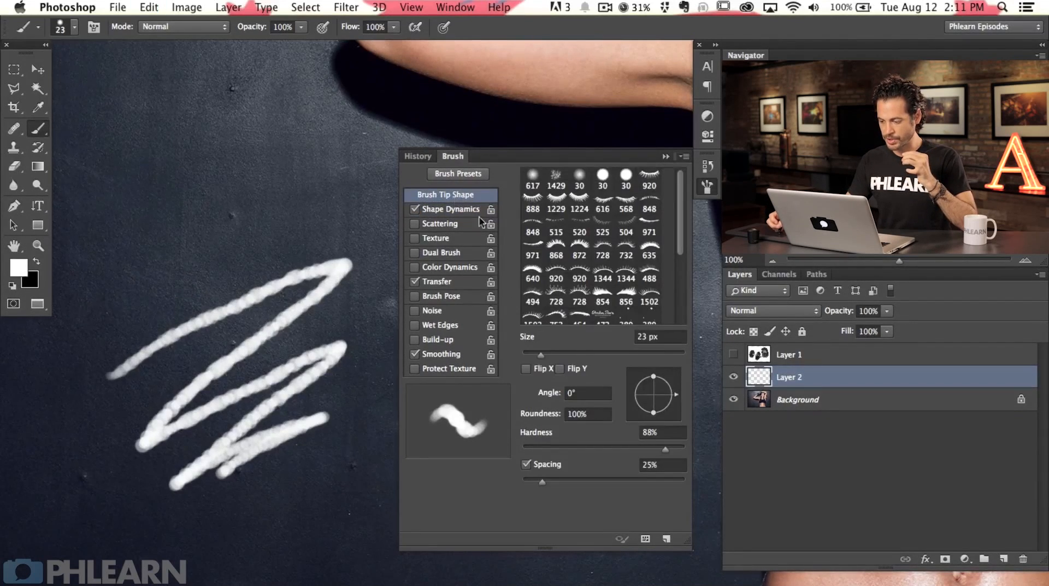
{"action": "left_click_drag", "start_coordinate": [652, 410], "coordinate": [654, 403]}
{"action": "mouse_move", "coordinate": [124, 294]}
{"action": "left_mouse_down"}
{"action": "mouse_move", "coordinate": [203, 243]}
{"action": "mouse_move", "coordinate": [312, 204]}
{"action": "mouse_move", "coordinate": [282, 233]}
{"action": "mouse_move", "coordinate": [191, 279]}
{"action": "mouse_move", "coordinate": [120, 221]}
{"action": "mouse_move", "coordinate": [331, 197]}
{"action": "mouse_move", "coordinate": [180, 202]}
{"action": "left_mouse_up"}
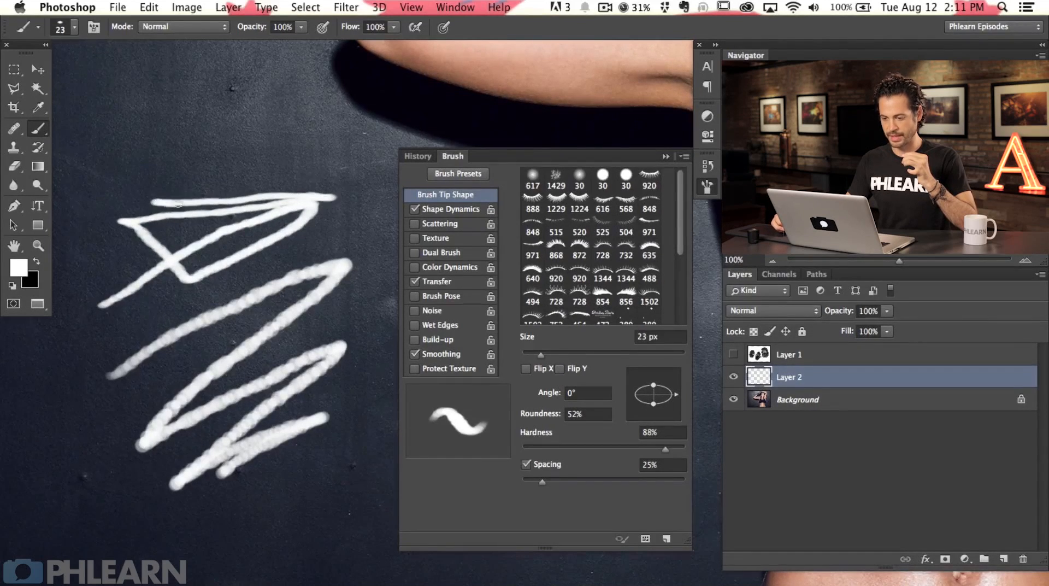
{"action": "left_click_drag", "start_coordinate": [204, 166], "coordinate": [200, 226]}
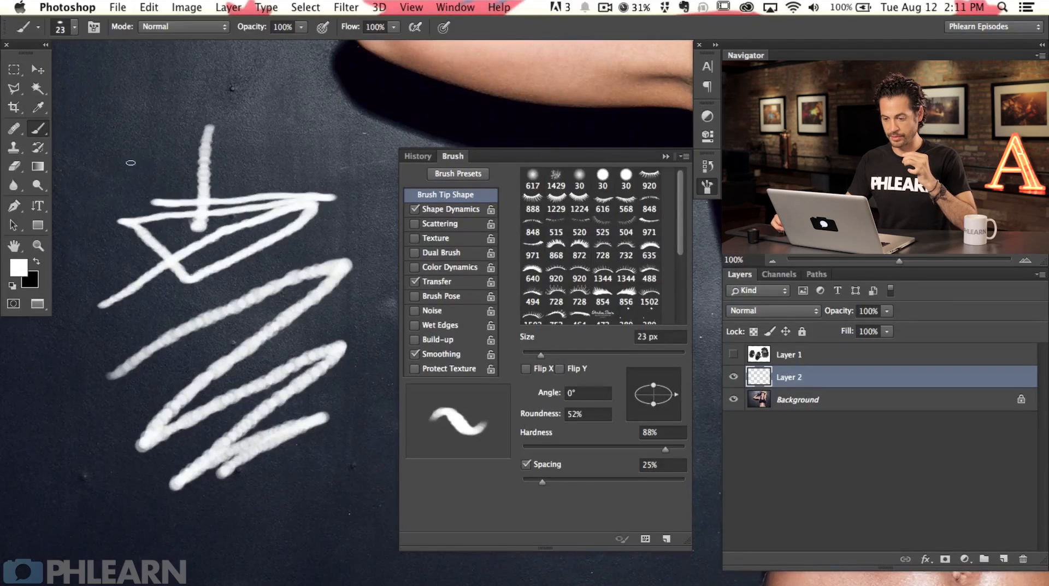
{"action": "left_click_drag", "start_coordinate": [131, 162], "coordinate": [309, 161]}
{"action": "mouse_move", "coordinate": [259, 128]}
{"action": "left_mouse_down"}
{"action": "mouse_move", "coordinate": [297, 135]}
{"action": "mouse_move", "coordinate": [260, 155]}
{"action": "left_mouse_up"}
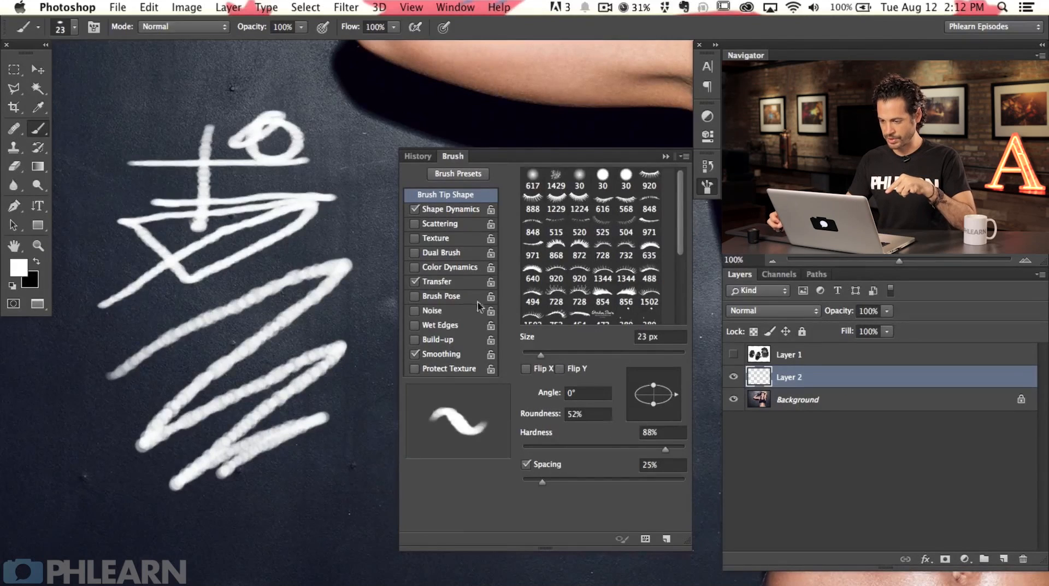
Set the brush's Angle Jitter to 100% and paint rough test strokes beside and over the existing scribbles
{"action": "left_click", "coordinate": [455, 210]}
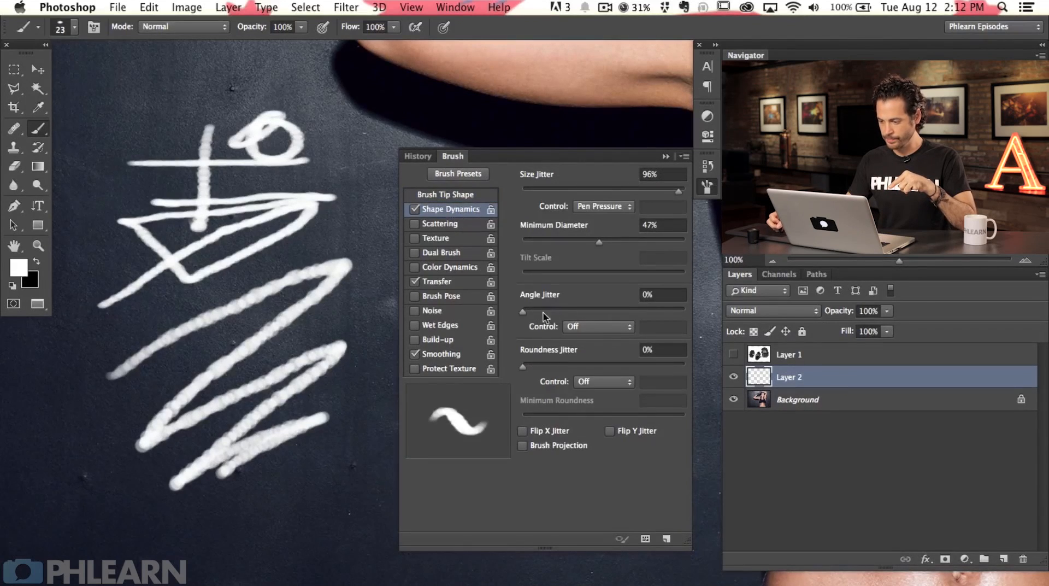
{"action": "mouse_move", "coordinate": [532, 311]}
{"action": "left_mouse_down"}
{"action": "mouse_move", "coordinate": [635, 309]}
{"action": "mouse_move", "coordinate": [522, 312]}
{"action": "mouse_move", "coordinate": [702, 306]}
{"action": "left_mouse_up"}
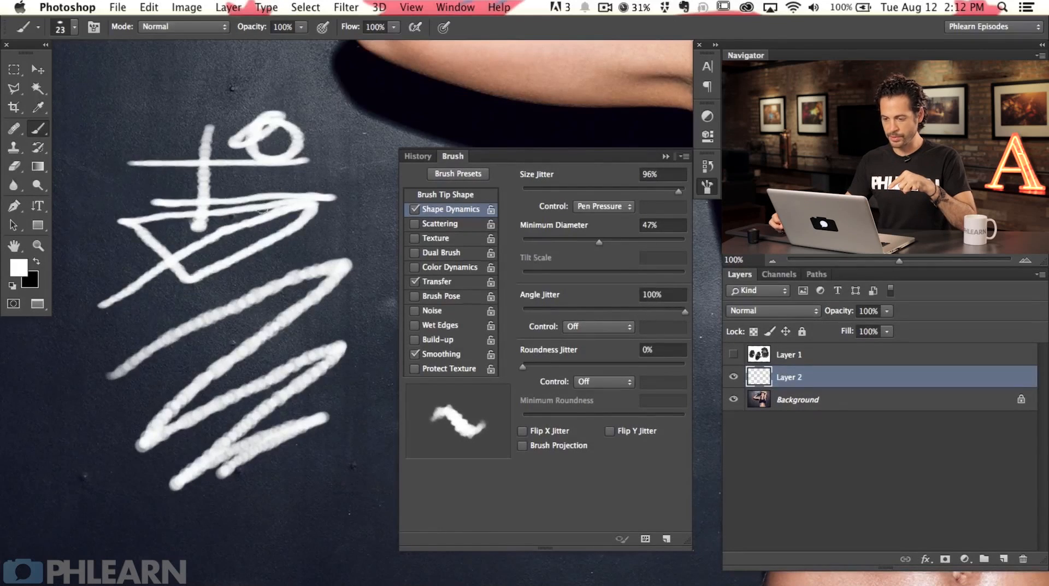
{"action": "mouse_move", "coordinate": [126, 99]}
{"action": "left_mouse_down"}
{"action": "mouse_move", "coordinate": [66, 396]}
{"action": "mouse_move", "coordinate": [61, 495]}
{"action": "mouse_move", "coordinate": [152, 376]}
{"action": "mouse_move", "coordinate": [120, 415]}
{"action": "mouse_move", "coordinate": [147, 397]}
{"action": "mouse_move", "coordinate": [82, 437]}
{"action": "mouse_move", "coordinate": [127, 307]}
{"action": "mouse_move", "coordinate": [232, 285]}
{"action": "mouse_move", "coordinate": [328, 246]}
{"action": "left_mouse_up"}
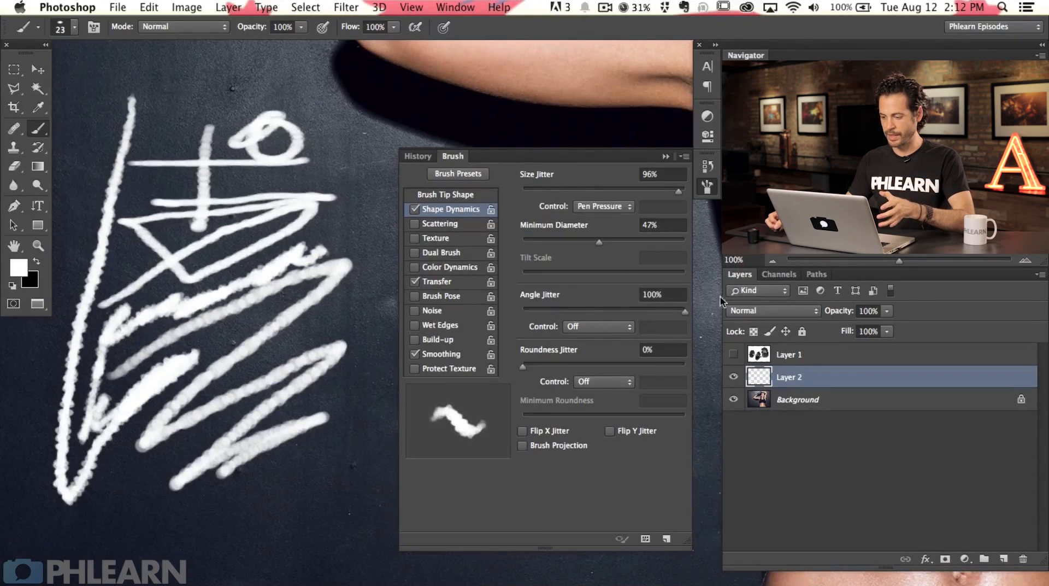
Reduce the brush tip's spacing and test it with a long curved stroke around the scribbles
{"action": "left_click", "coordinate": [444, 195]}
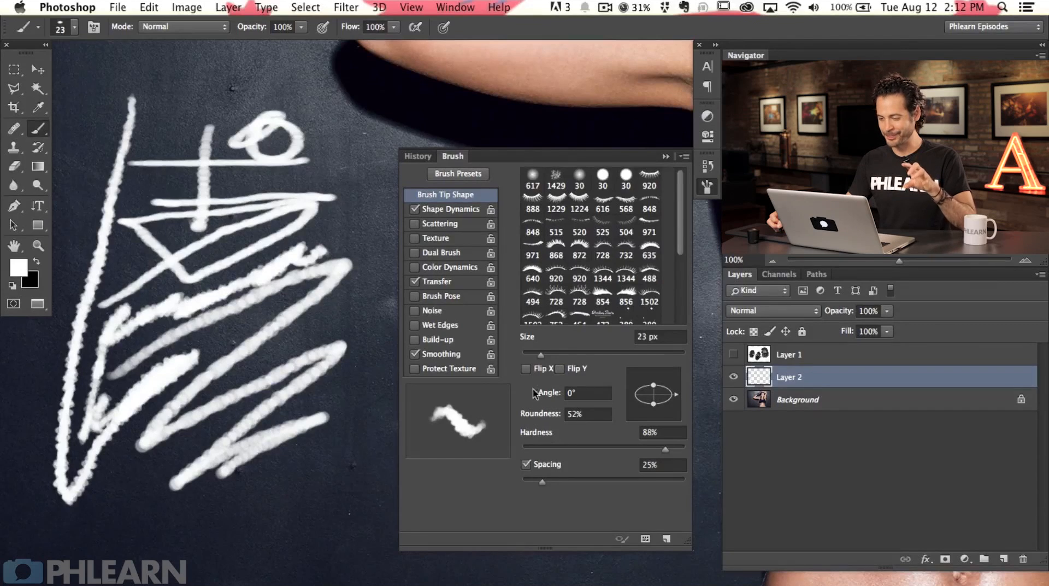
{"action": "left_click_drag", "start_coordinate": [542, 482], "coordinate": [535, 484]}
{"action": "mouse_move", "coordinate": [186, 526]}
{"action": "left_mouse_down"}
{"action": "mouse_move", "coordinate": [292, 500]}
{"action": "mouse_move", "coordinate": [332, 480]}
{"action": "mouse_move", "coordinate": [358, 440]}
{"action": "mouse_move", "coordinate": [376, 221]}
{"action": "mouse_move", "coordinate": [327, 118]}
{"action": "mouse_move", "coordinate": [287, 76]}
{"action": "mouse_move", "coordinate": [232, 78]}
{"action": "mouse_move", "coordinate": [176, 107]}
{"action": "mouse_move", "coordinate": [312, 141]}
{"action": "mouse_move", "coordinate": [321, 172]}
{"action": "left_mouse_up"}
Enable Scattering with Scatter at 45% and paint test strokes at different brush sizes, finishing at 20 px
{"action": "left_click", "coordinate": [438, 224]}
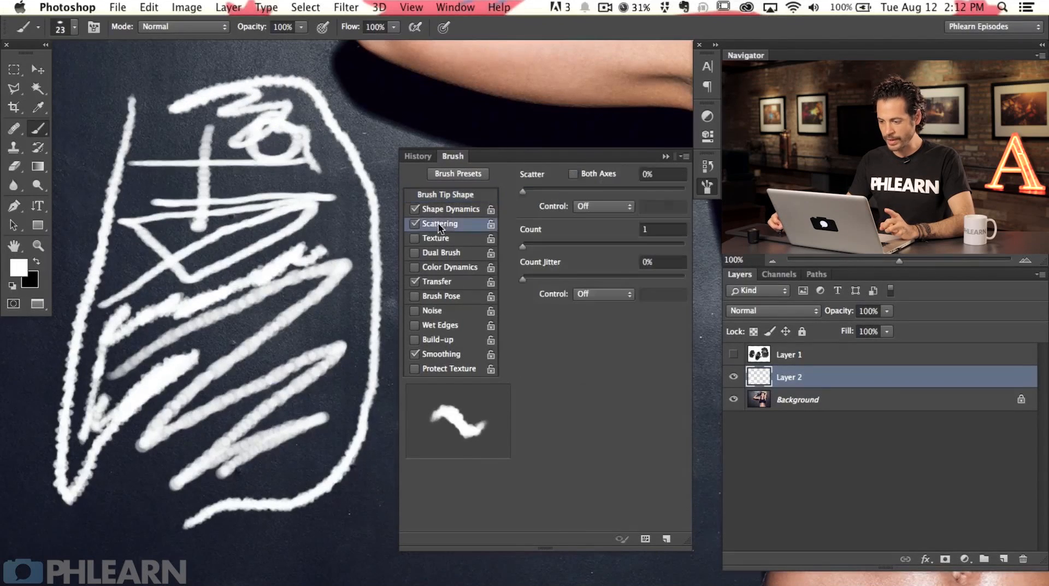
{"action": "left_click_drag", "start_coordinate": [523, 189], "coordinate": [529, 189]}
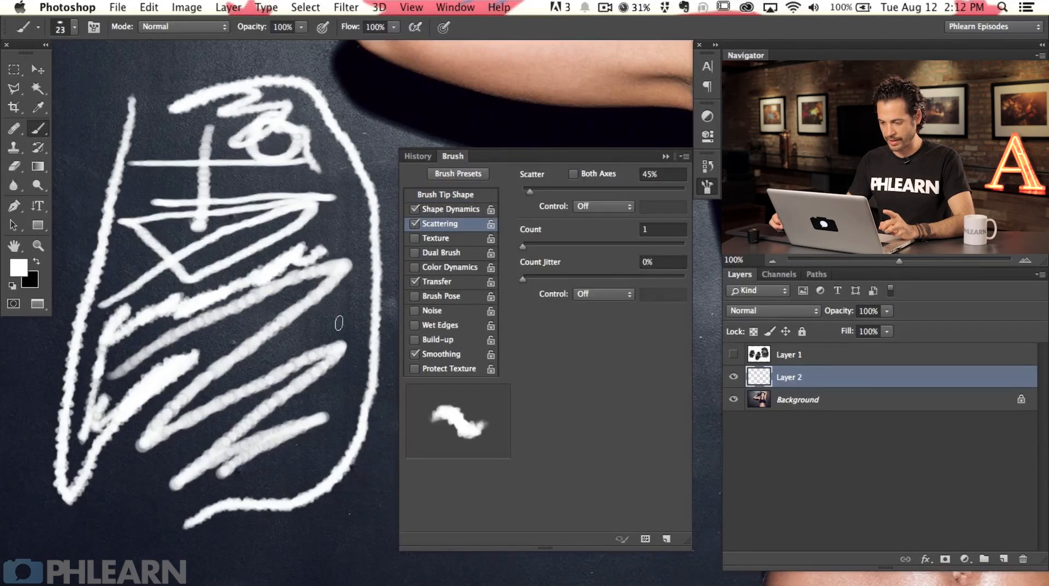
{"action": "mouse_move", "coordinate": [357, 302]}
{"action": "left_mouse_down"}
{"action": "mouse_move", "coordinate": [333, 448]}
{"action": "mouse_move", "coordinate": [299, 470]}
{"action": "mouse_move", "coordinate": [152, 512]}
{"action": "mouse_move", "coordinate": [89, 548]}
{"action": "mouse_move", "coordinate": [145, 490]}
{"action": "mouse_move", "coordinate": [89, 517]}
{"action": "mouse_move", "coordinate": [128, 489]}
{"action": "mouse_move", "coordinate": [161, 485]}
{"action": "left_mouse_up"}
{"action": "key", "text": "bracketleft"}
{"action": "key", "text": "bracketleft"}
{"action": "mouse_move", "coordinate": [124, 269]}
{"action": "left_mouse_down"}
{"action": "mouse_move", "coordinate": [190, 308]}
{"action": "mouse_move", "coordinate": [302, 432]}
{"action": "mouse_move", "coordinate": [349, 540]}
{"action": "mouse_move", "coordinate": [409, 561]}
{"action": "mouse_move", "coordinate": [518, 567]}
{"action": "mouse_move", "coordinate": [656, 573]}
{"action": "mouse_move", "coordinate": [678, 557]}
{"action": "mouse_move", "coordinate": [160, 556]}
{"action": "left_mouse_up"}
{"action": "key", "text": "bracketright"}
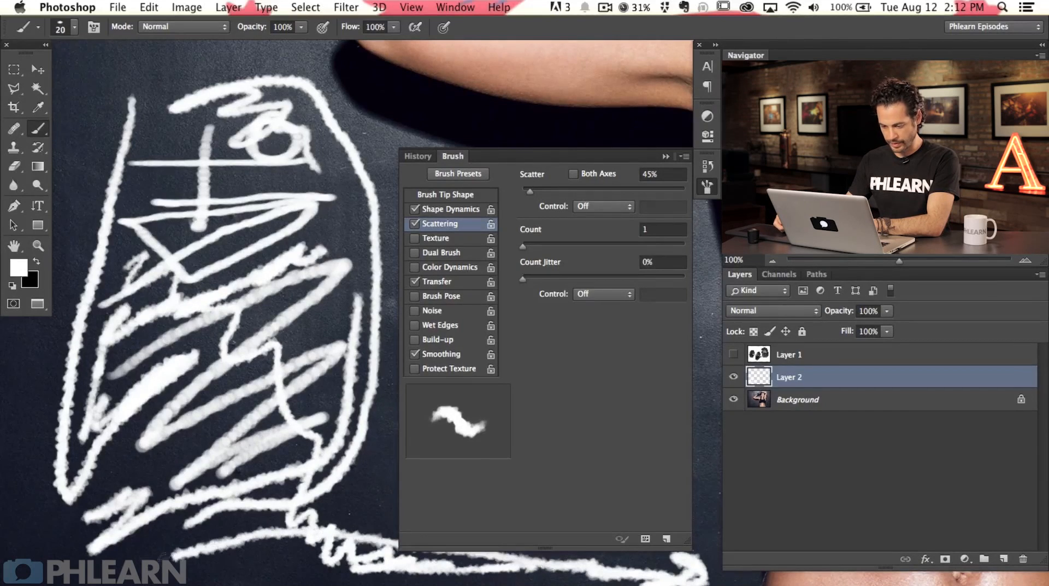
Set the brush's Opacity Jitter to 97% under Transfer, clear the layer's scribbles and paint a fresh test zigzag
{"action": "left_click", "coordinate": [447, 283]}
{"action": "left_click_drag", "start_coordinate": [537, 191], "coordinate": [680, 190]}
{"action": "key", "text": "BackSpace"}
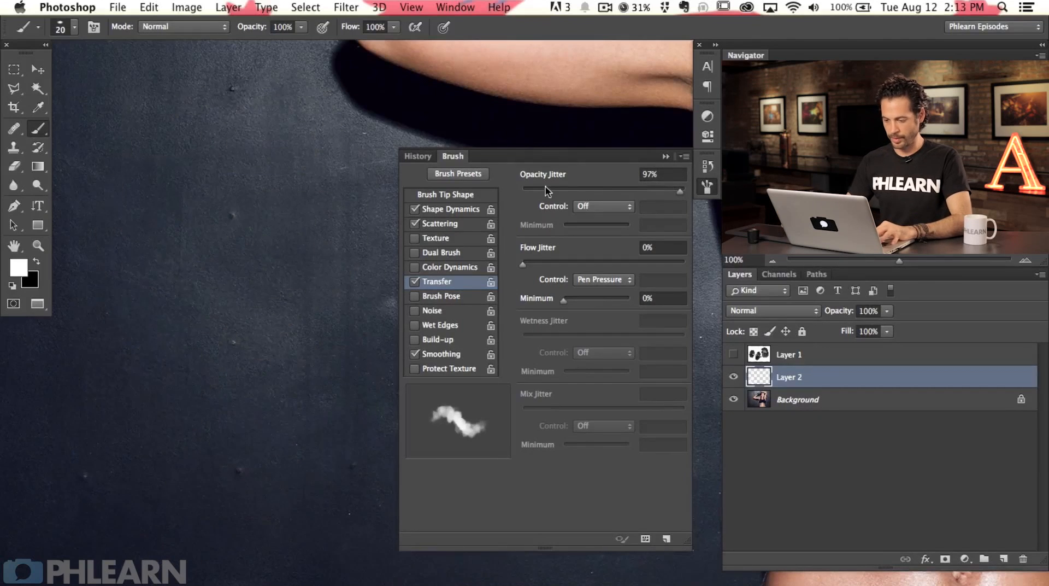
{"action": "mouse_move", "coordinate": [137, 223]}
{"action": "left_mouse_down"}
{"action": "mouse_move", "coordinate": [303, 185]}
{"action": "mouse_move", "coordinate": [125, 277]}
{"action": "mouse_move", "coordinate": [310, 228]}
{"action": "mouse_move", "coordinate": [127, 303]}
{"action": "mouse_move", "coordinate": [287, 267]}
{"action": "mouse_move", "coordinate": [183, 316]}
{"action": "mouse_move", "coordinate": [231, 308]}
{"action": "left_mouse_up"}
Set the brush spacing to 3% and the Minimum Diameter to 51%, testing the brush with more white strokes
{"action": "left_click", "coordinate": [445, 195]}
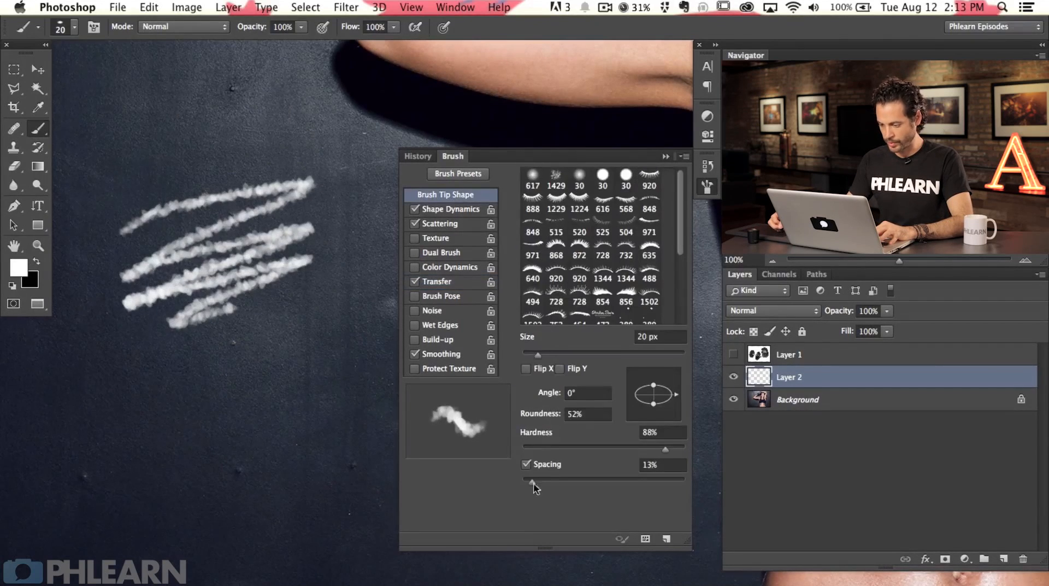
{"action": "mouse_move", "coordinate": [105, 419]}
{"action": "left_mouse_down"}
{"action": "mouse_move", "coordinate": [328, 349]}
{"action": "mouse_move", "coordinate": [162, 446]}
{"action": "mouse_move", "coordinate": [310, 392]}
{"action": "mouse_move", "coordinate": [301, 422]}
{"action": "left_mouse_up"}
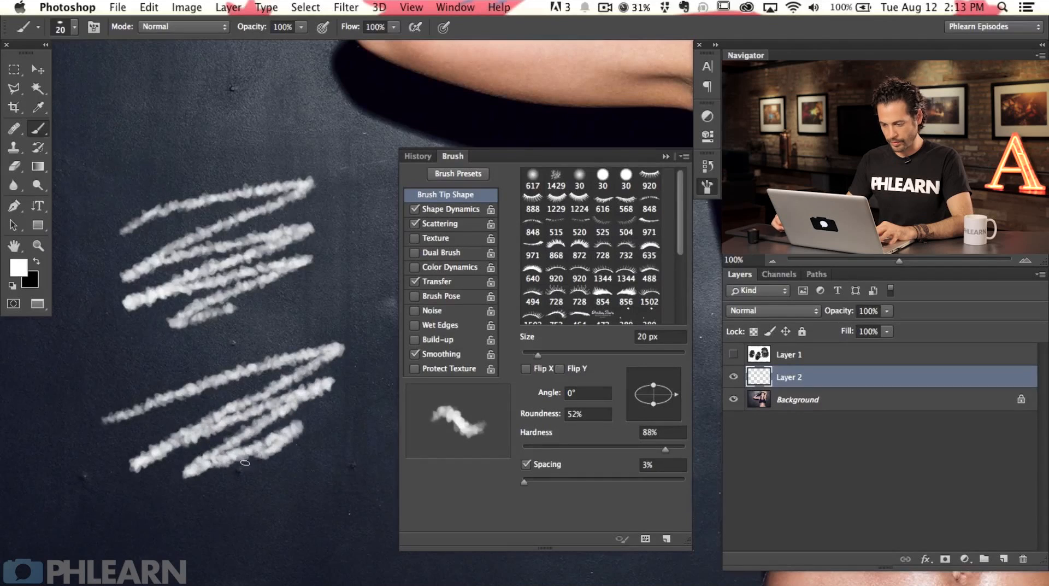
{"action": "left_click", "coordinate": [440, 223]}
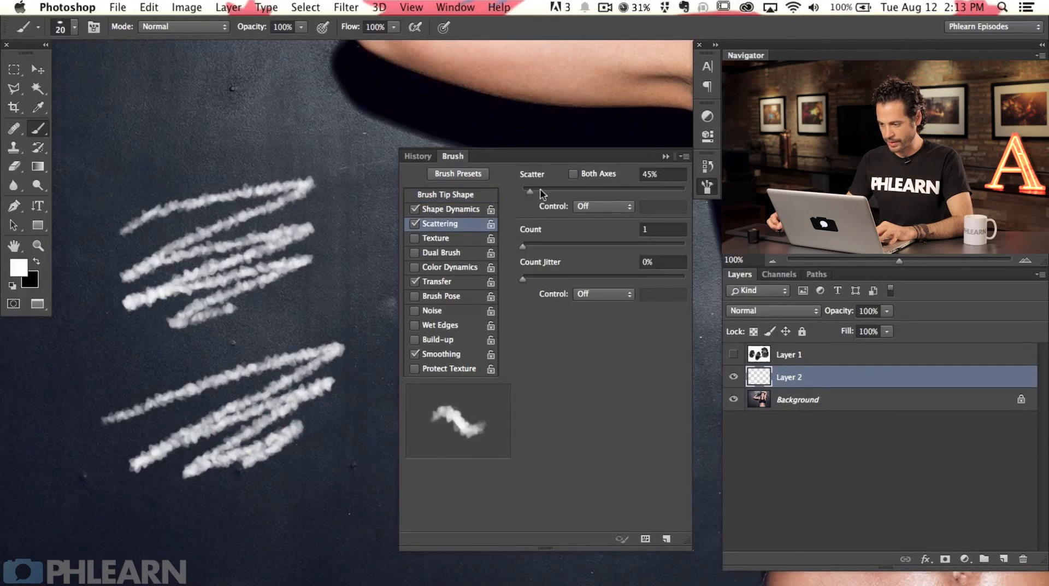
{"action": "left_click_drag", "start_coordinate": [530, 190], "coordinate": [529, 189]}
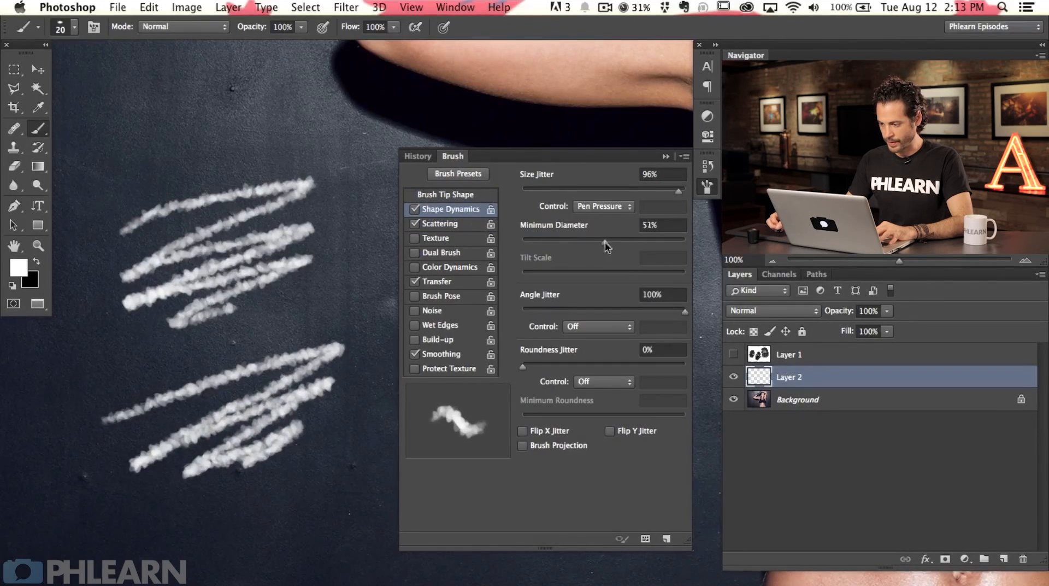
{"action": "left_click_drag", "start_coordinate": [314, 301], "coordinate": [102, 385]}
{"action": "mouse_move", "coordinate": [110, 176]}
{"action": "left_mouse_down"}
{"action": "mouse_move", "coordinate": [147, 154]}
{"action": "mouse_move", "coordinate": [243, 139]}
{"action": "mouse_move", "coordinate": [333, 153]}
{"action": "mouse_move", "coordinate": [351, 170]}
{"action": "left_mouse_up"}
Reduce the brush size to 15 px and set the tip's roundness to 80%
{"action": "key", "text": "bracketleft"}
{"action": "left_click", "coordinate": [446, 194]}
{"action": "left_click_drag", "start_coordinate": [658, 405], "coordinate": [658, 413]}
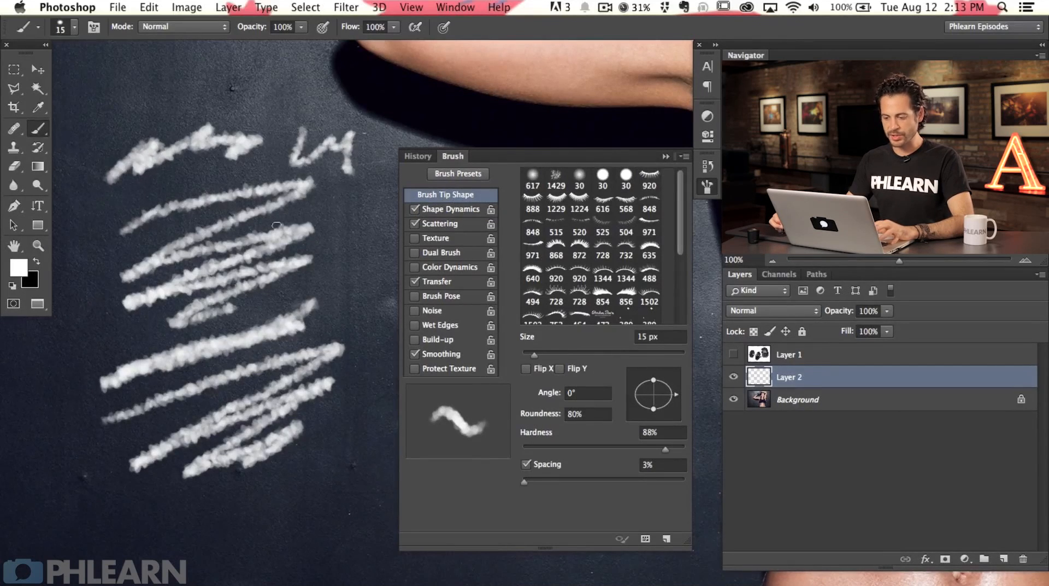
Clear the layer, set the brush's Opacity Jitter to 52% under Transfer and paint fresh white test strokes
{"action": "key", "text": "super+a"}
{"action": "key", "text": "Delete"}
{"action": "mouse_move", "coordinate": [96, 297]}
{"action": "left_mouse_down"}
{"action": "mouse_move", "coordinate": [309, 209]}
{"action": "mouse_move", "coordinate": [132, 329]}
{"action": "mouse_move", "coordinate": [306, 268]}
{"action": "mouse_move", "coordinate": [298, 317]}
{"action": "mouse_move", "coordinate": [319, 347]}
{"action": "mouse_move", "coordinate": [244, 414]}
{"action": "mouse_move", "coordinate": [275, 428]}
{"action": "mouse_move", "coordinate": [243, 491]}
{"action": "mouse_move", "coordinate": [155, 411]}
{"action": "left_mouse_up"}
{"action": "left_click", "coordinate": [450, 282]}
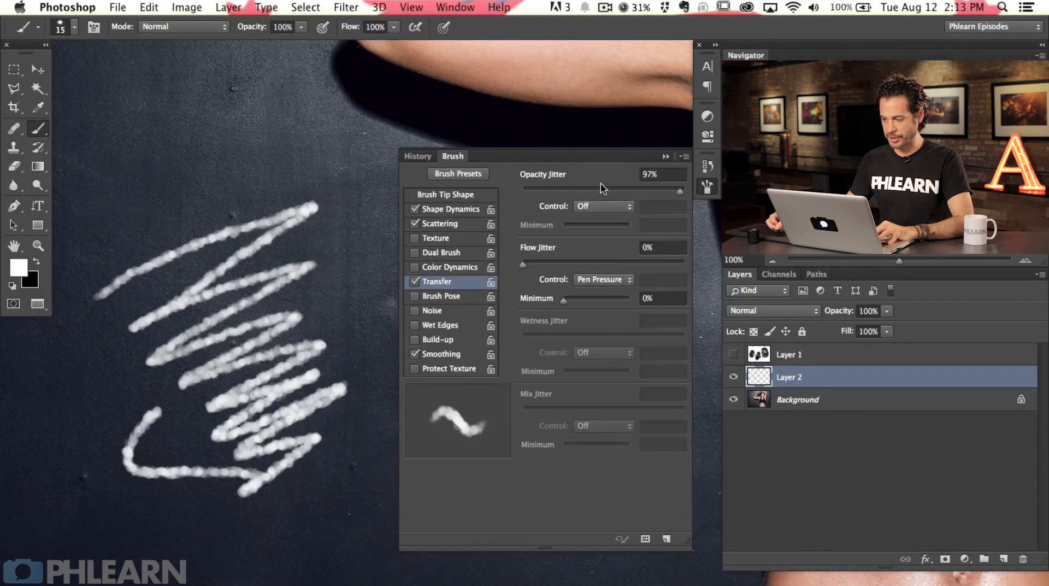
{"action": "left_click_drag", "start_coordinate": [601, 188], "coordinate": [596, 189]}
{"action": "mouse_move", "coordinate": [132, 230]}
{"action": "left_mouse_down"}
{"action": "mouse_move", "coordinate": [280, 192]}
{"action": "mouse_move", "coordinate": [262, 131]}
{"action": "mouse_move", "coordinate": [123, 147]}
{"action": "left_mouse_up"}
{"action": "mouse_move", "coordinate": [137, 190]}
{"action": "left_mouse_down"}
{"action": "mouse_move", "coordinate": [164, 171]}
{"action": "mouse_move", "coordinate": [129, 167]}
{"action": "left_mouse_up"}
Turn off the Flow Jitter control, set Flow Jitter to 54% and paint test squiggles for each change
{"action": "left_click", "coordinate": [590, 280]}
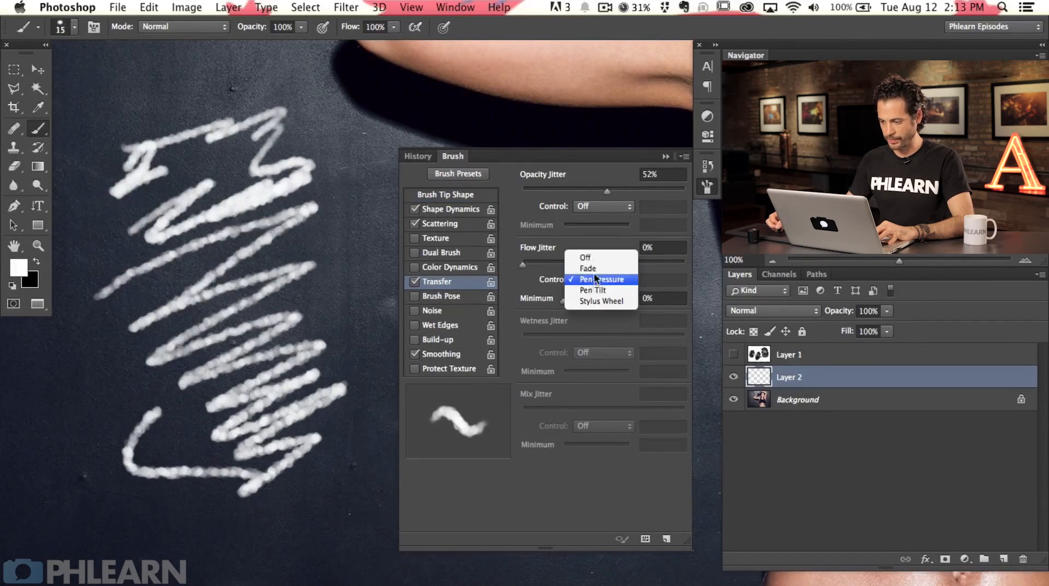
{"action": "left_click", "coordinate": [593, 258]}
{"action": "mouse_move", "coordinate": [89, 387]}
{"action": "left_mouse_down"}
{"action": "mouse_move", "coordinate": [64, 462]}
{"action": "mouse_move", "coordinate": [134, 537]}
{"action": "mouse_move", "coordinate": [279, 533]}
{"action": "left_mouse_up"}
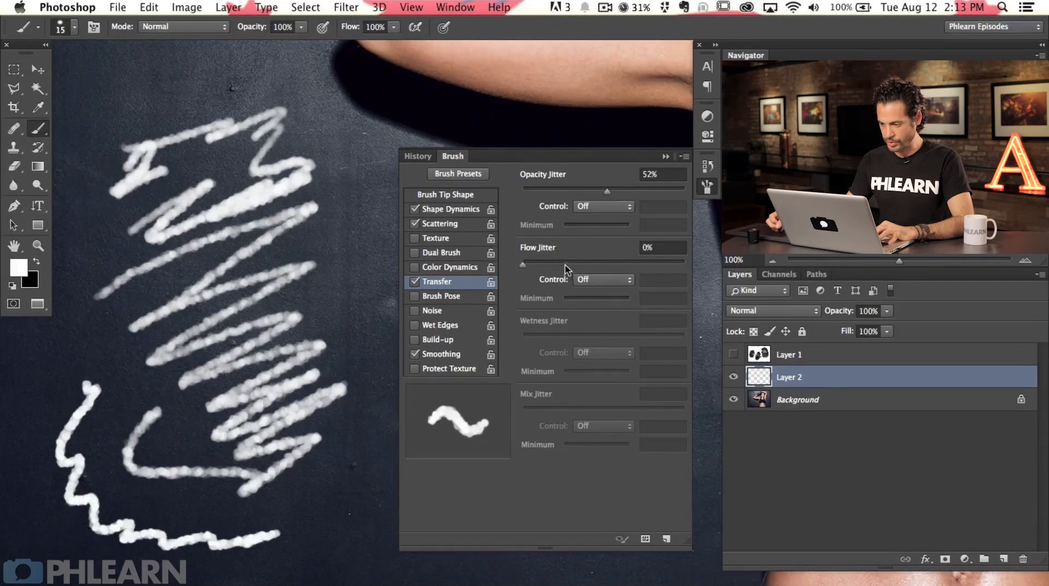
{"action": "mouse_move", "coordinate": [327, 328]}
{"action": "left_mouse_down"}
{"action": "mouse_move", "coordinate": [364, 350]}
{"action": "mouse_move", "coordinate": [364, 465]}
{"action": "mouse_move", "coordinate": [349, 536]}
{"action": "mouse_move", "coordinate": [136, 473]}
{"action": "mouse_move", "coordinate": [90, 379]}
{"action": "mouse_move", "coordinate": [164, 408]}
{"action": "left_mouse_up"}
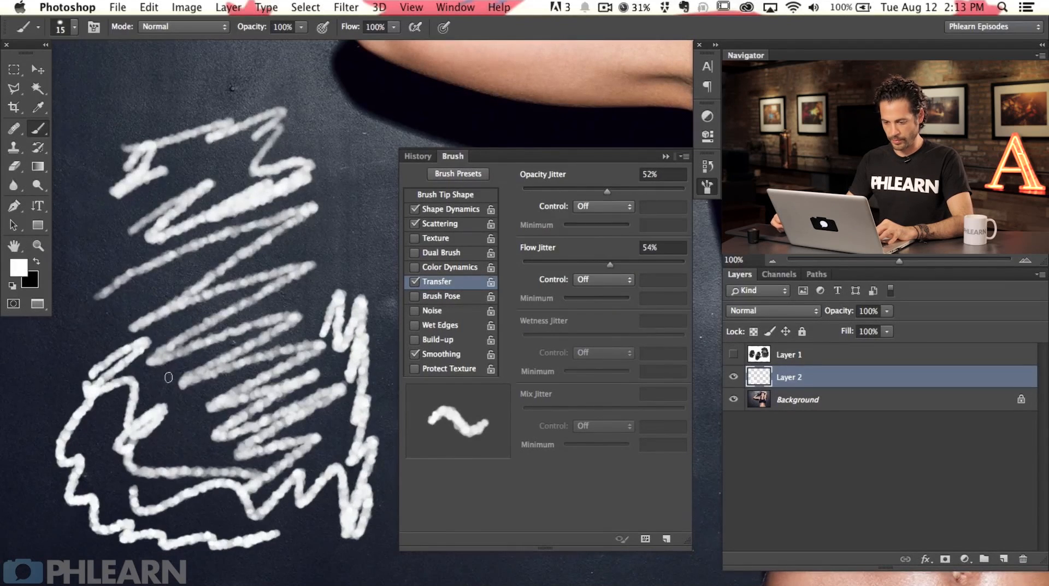
Clear the layer's scribbles and paint several new white test squiggles on the dark wall beside the model
{"action": "key", "text": "super+a"}
{"action": "key", "text": "Delete"}
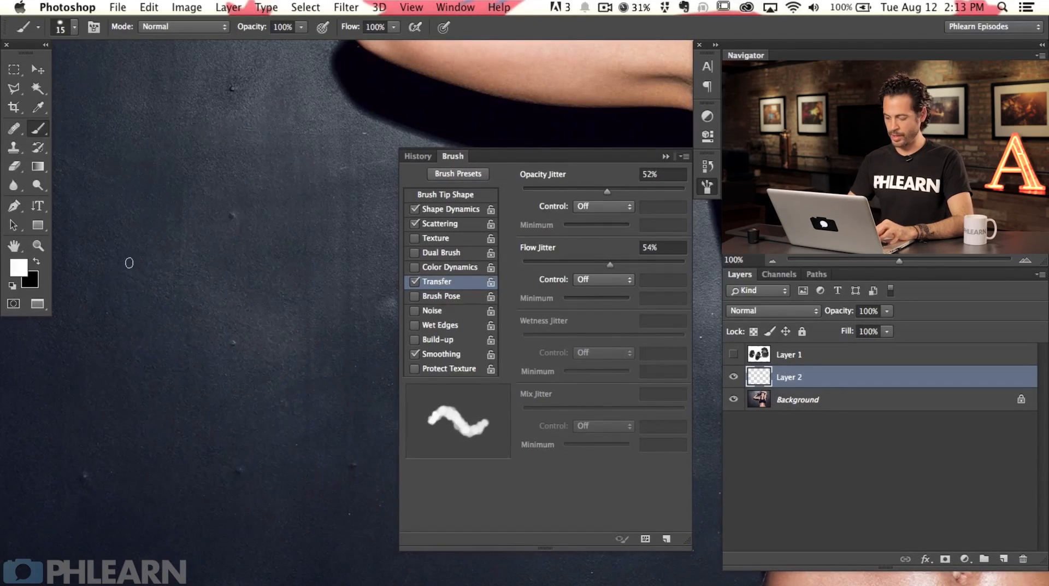
{"action": "key", "text": "super+minus"}
{"action": "left_click_drag", "start_coordinate": [270, 337], "coordinate": [153, 399]}
{"action": "mouse_move", "coordinate": [146, 336]}
{"action": "left_mouse_down"}
{"action": "mouse_move", "coordinate": [219, 366]}
{"action": "mouse_move", "coordinate": [274, 364]}
{"action": "left_mouse_up"}
{"action": "key", "text": "super+z"}
{"action": "mouse_move", "coordinate": [194, 300]}
{"action": "left_mouse_down"}
{"action": "mouse_move", "coordinate": [215, 361]}
{"action": "mouse_move", "coordinate": [329, 394]}
{"action": "left_mouse_up"}
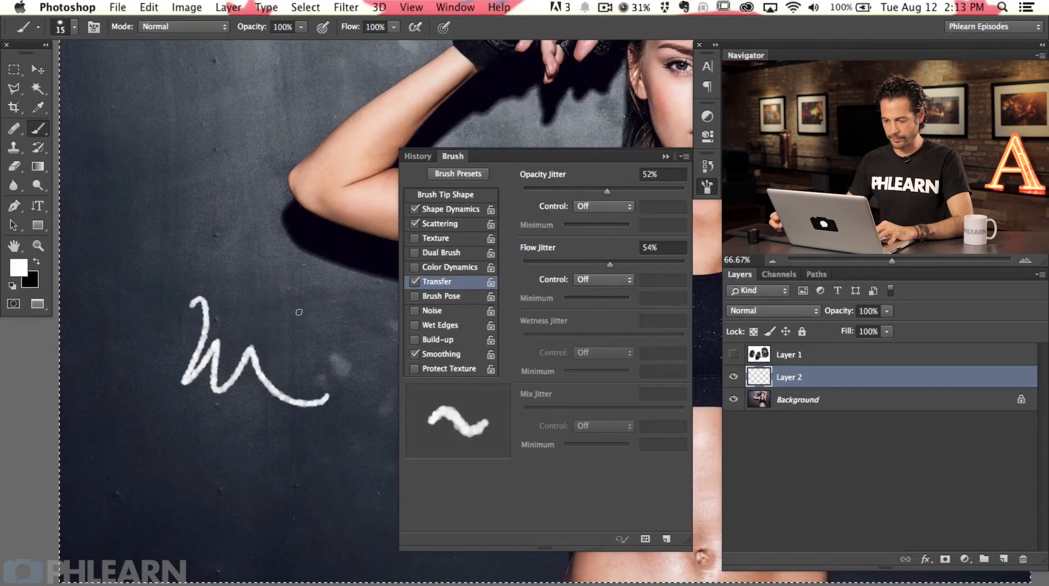
{"action": "left_click_drag", "start_coordinate": [146, 347], "coordinate": [230, 445]}
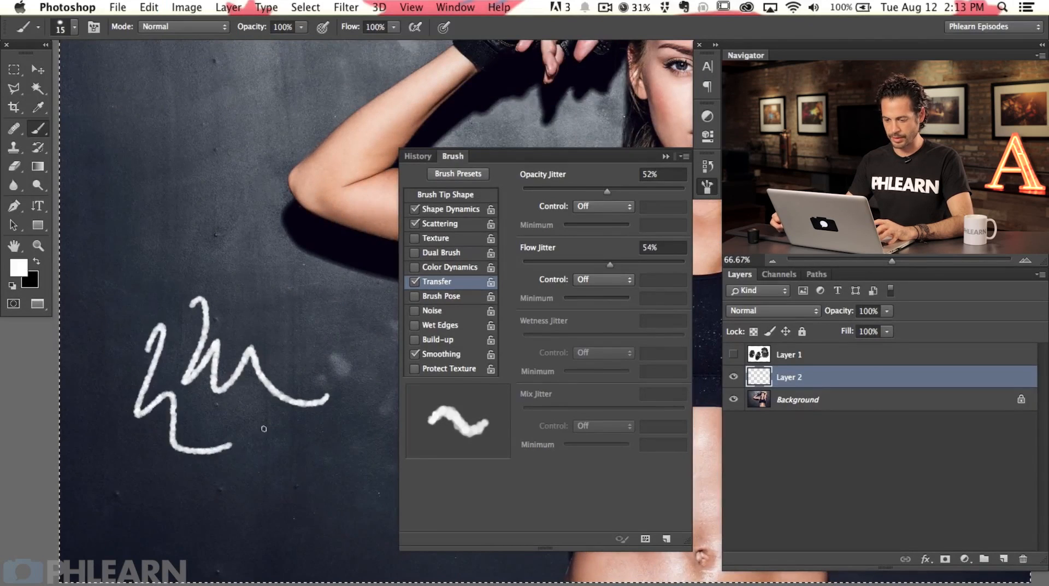
{"action": "mouse_move", "coordinate": [104, 312]}
{"action": "left_mouse_down"}
{"action": "mouse_move", "coordinate": [240, 296]}
{"action": "mouse_move", "coordinate": [317, 340]}
{"action": "mouse_move", "coordinate": [334, 326]}
{"action": "mouse_move", "coordinate": [388, 326]}
{"action": "left_mouse_up"}
Set Flow Jitter to 0% with its Control on Pen Pressure, testing light and heavy white strokes
{"action": "left_click_drag", "start_coordinate": [609, 265], "coordinate": [523, 265]}
{"action": "left_click", "coordinate": [603, 279]}
{"action": "left_click", "coordinate": [603, 301]}
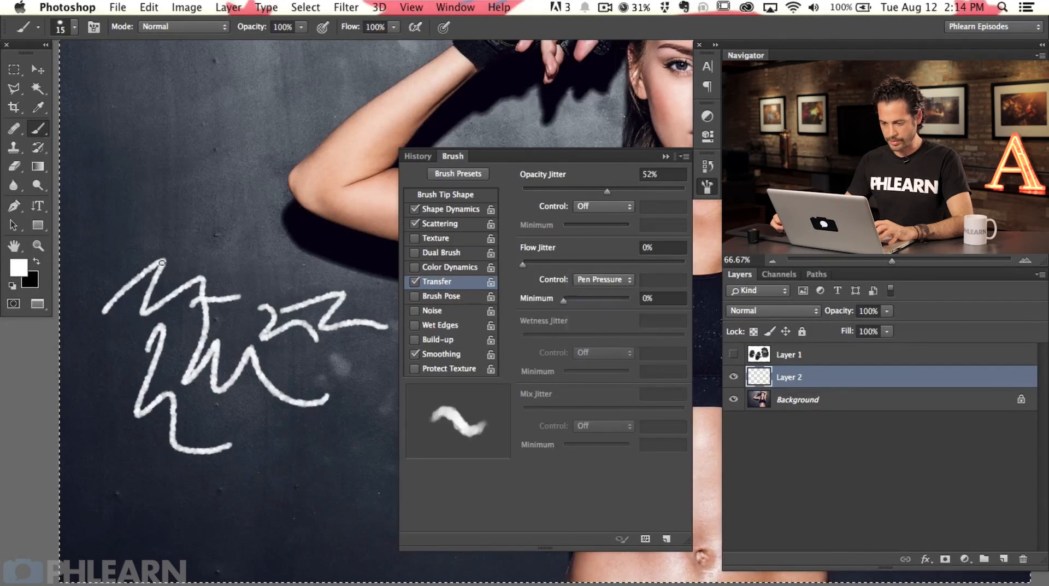
{"action": "left_click_drag", "start_coordinate": [162, 262], "coordinate": [303, 340]}
{"action": "mouse_move", "coordinate": [183, 463]}
{"action": "left_mouse_down"}
{"action": "mouse_move", "coordinate": [244, 474]}
{"action": "mouse_move", "coordinate": [278, 509]}
{"action": "mouse_move", "coordinate": [308, 489]}
{"action": "mouse_move", "coordinate": [343, 502]}
{"action": "mouse_move", "coordinate": [396, 480]}
{"action": "left_mouse_up"}
{"action": "mouse_move", "coordinate": [125, 230]}
{"action": "left_mouse_down"}
{"action": "mouse_move", "coordinate": [194, 202]}
{"action": "mouse_move", "coordinate": [175, 149]}
{"action": "mouse_move", "coordinate": [146, 133]}
{"action": "mouse_move", "coordinate": [171, 192]}
{"action": "mouse_move", "coordinate": [349, 278]}
{"action": "mouse_move", "coordinate": [350, 322]}
{"action": "left_mouse_up"}
{"action": "left_click_drag", "start_coordinate": [133, 463], "coordinate": [334, 460]}
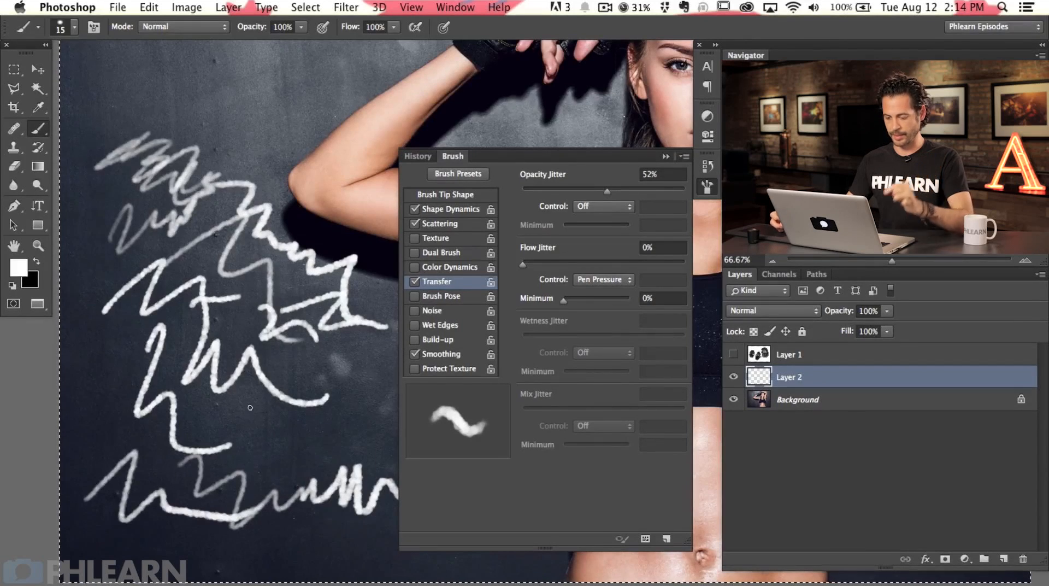
Clear the test strokes, try a few more squiggles on the wall and undo them
{"action": "key", "text": "BackSpace"}
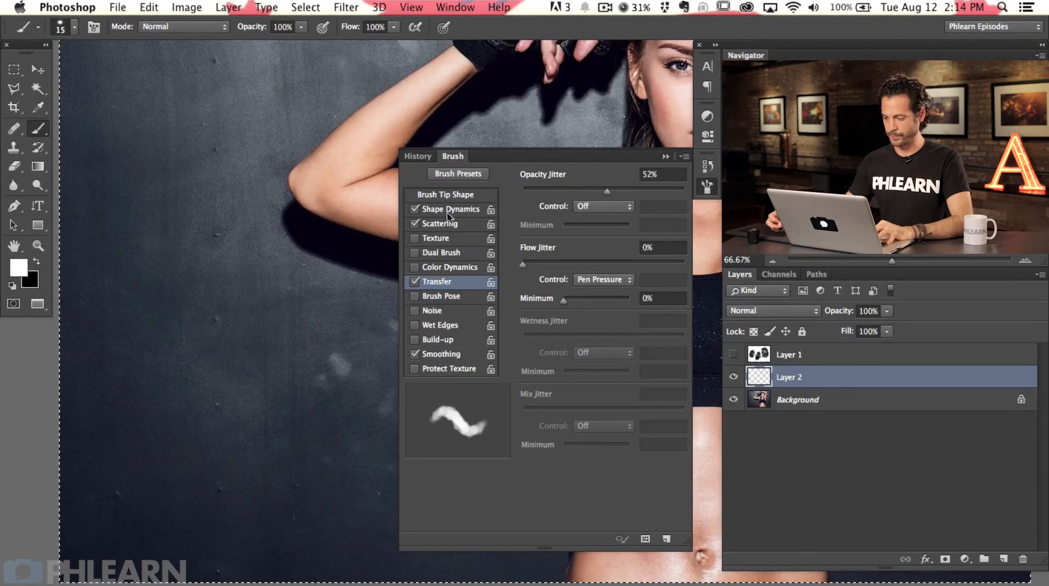
{"action": "mouse_move", "coordinate": [132, 347]}
{"action": "left_mouse_down"}
{"action": "mouse_move", "coordinate": [190, 365]}
{"action": "mouse_move", "coordinate": [295, 350]}
{"action": "left_mouse_up"}
{"action": "key", "text": "super+z"}
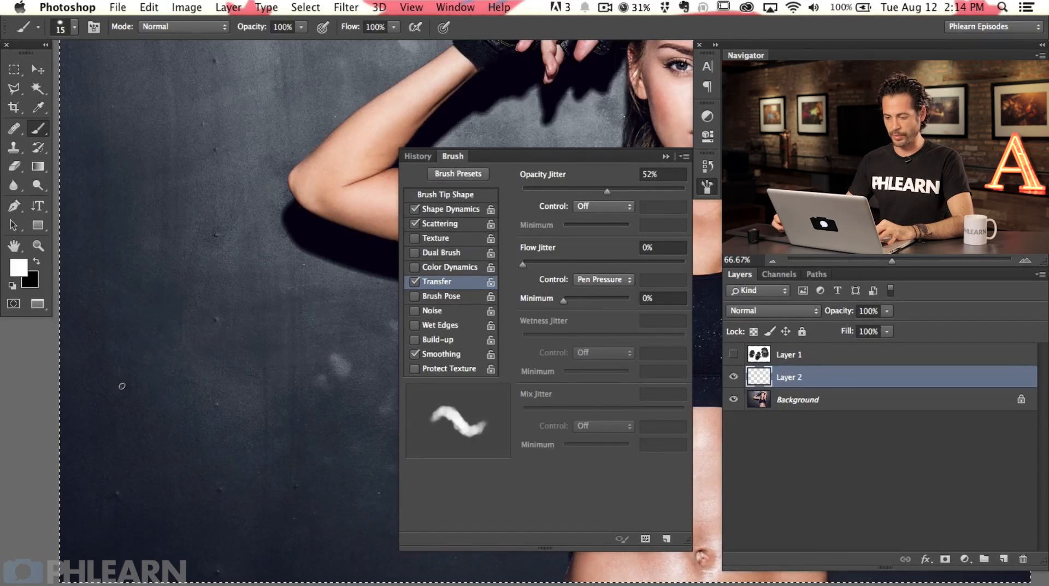
{"action": "left_click_drag", "start_coordinate": [137, 352], "coordinate": [285, 372]}
{"action": "left_click_drag", "start_coordinate": [225, 392], "coordinate": [364, 399]}
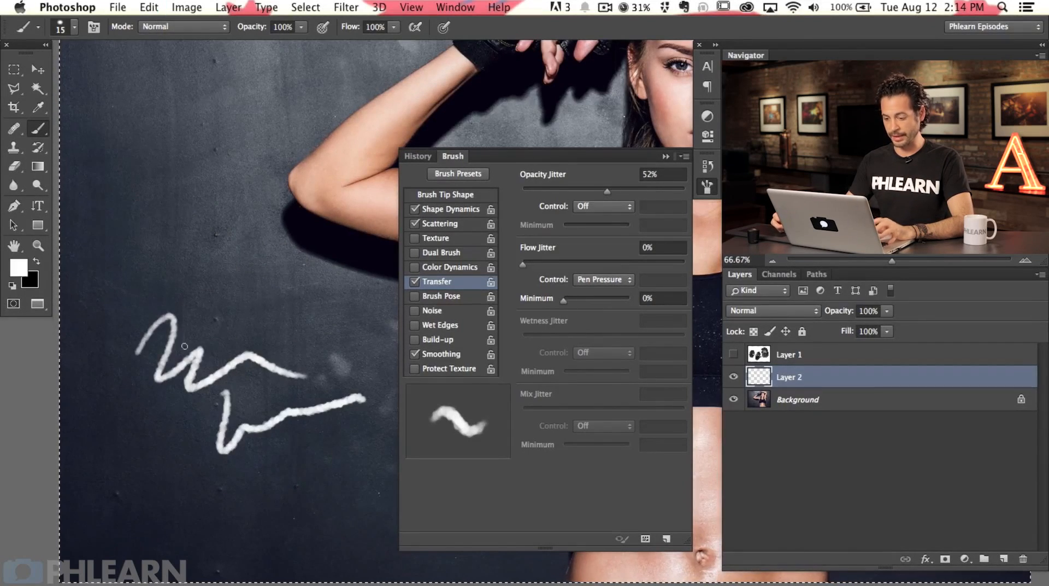
{"action": "key", "text": "super+z"}
{"action": "key", "text": "super+z"}
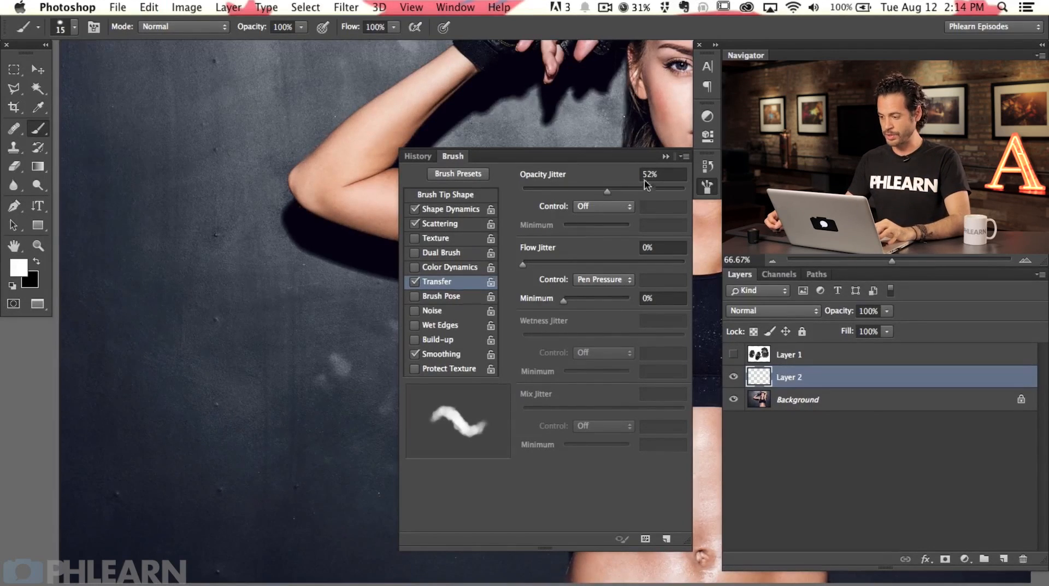
Save the current brush as a new preset named Chalk, with the brush size captured
{"action": "left_click", "coordinate": [683, 158]}
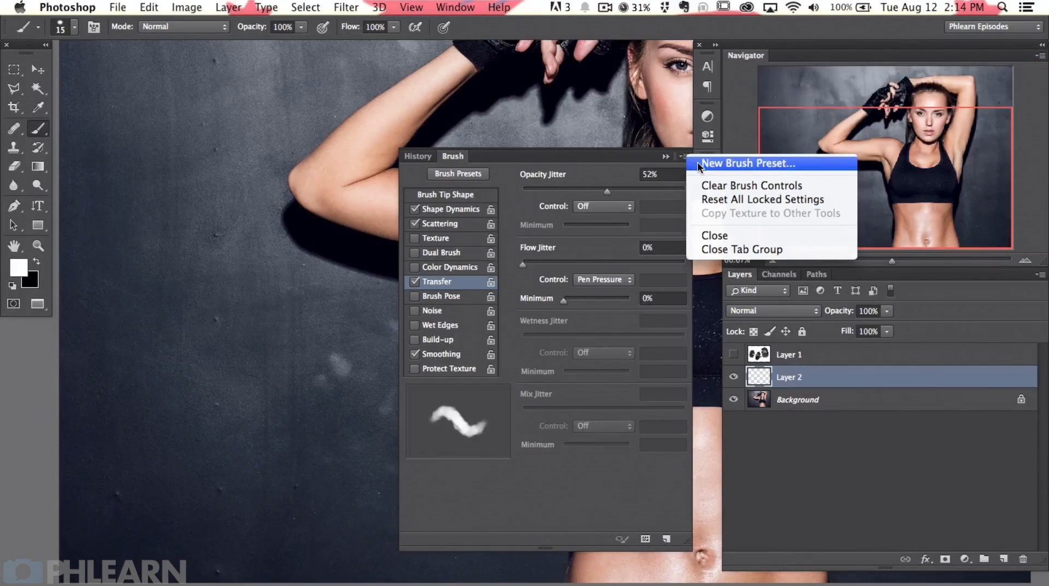
{"action": "left_click", "coordinate": [748, 163]}
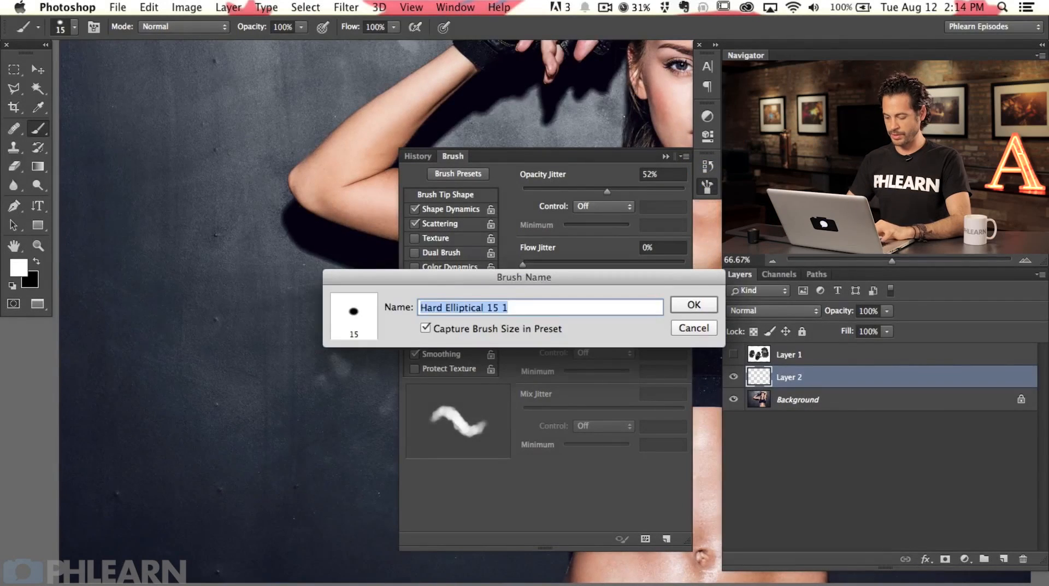
{"action": "type", "text": "Chalk"}
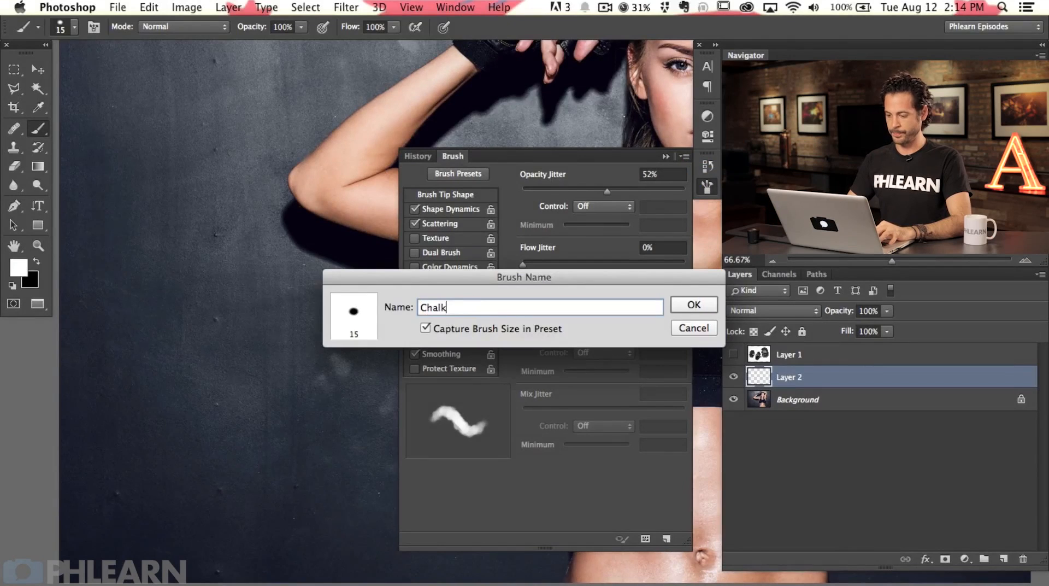
{"action": "key", "text": "Return"}
Hide the brush settings and test the Chalk brush with white squiggles at different sizes, finishing at 10 px
{"action": "left_click", "coordinate": [708, 187]}
{"action": "mouse_move", "coordinate": [117, 347]}
{"action": "left_mouse_down"}
{"action": "mouse_move", "coordinate": [159, 320]}
{"action": "mouse_move", "coordinate": [328, 382]}
{"action": "left_mouse_up"}
{"action": "key", "text": "super+z"}
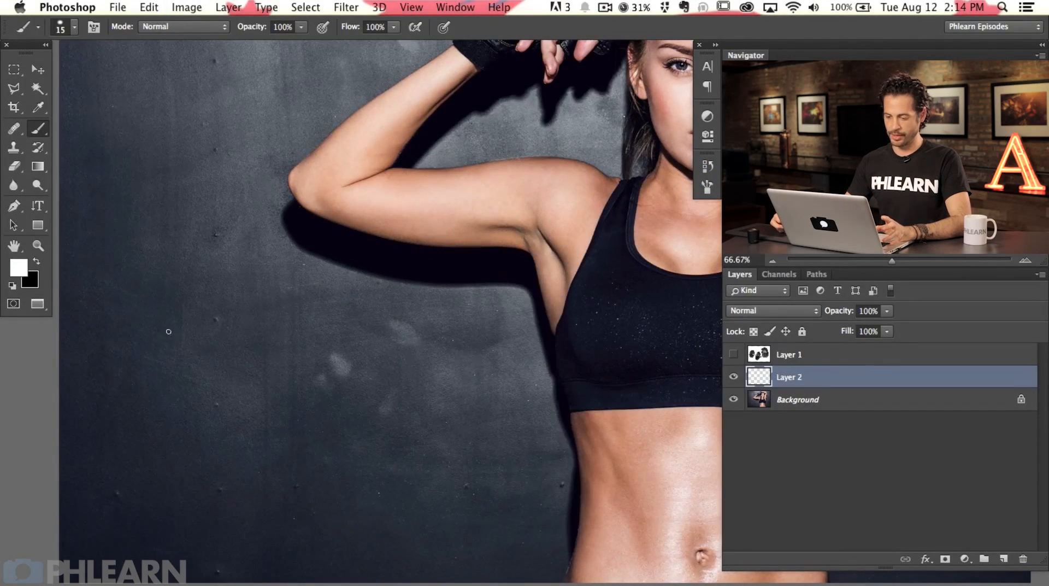
{"action": "left_click_drag", "start_coordinate": [158, 344], "coordinate": [404, 367]}
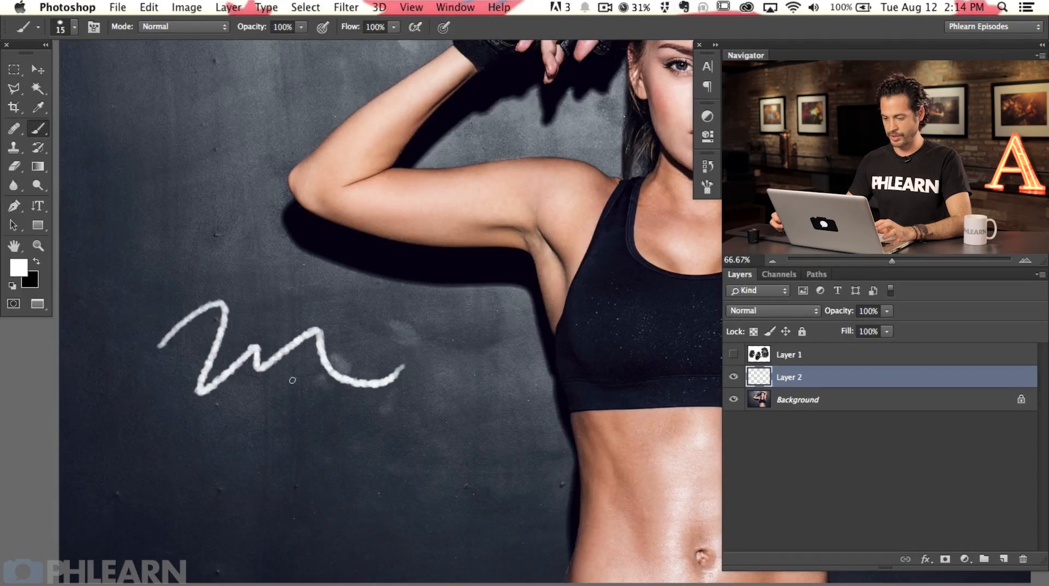
{"action": "left_click_drag", "start_coordinate": [299, 391], "coordinate": [459, 435]}
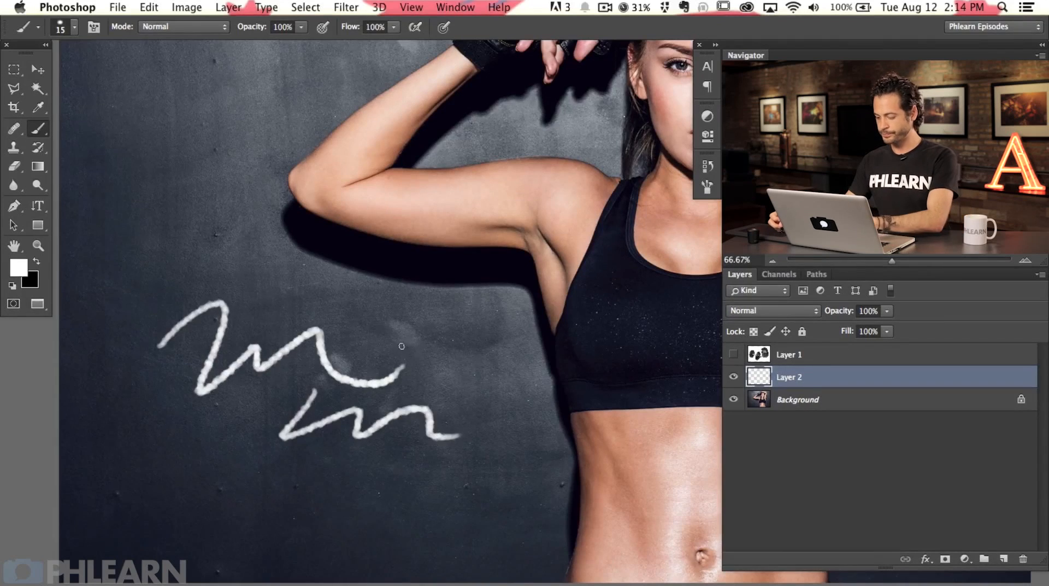
{"action": "mouse_move", "coordinate": [197, 440]}
{"action": "left_mouse_down"}
{"action": "mouse_move", "coordinate": [315, 420]}
{"action": "mouse_move", "coordinate": [358, 464]}
{"action": "mouse_move", "coordinate": [477, 457]}
{"action": "left_mouse_up"}
{"action": "mouse_move", "coordinate": [152, 399]}
{"action": "left_mouse_down"}
{"action": "mouse_move", "coordinate": [228, 458]}
{"action": "mouse_move", "coordinate": [499, 508]}
{"action": "mouse_move", "coordinate": [426, 327]}
{"action": "mouse_move", "coordinate": [386, 335]}
{"action": "left_mouse_up"}
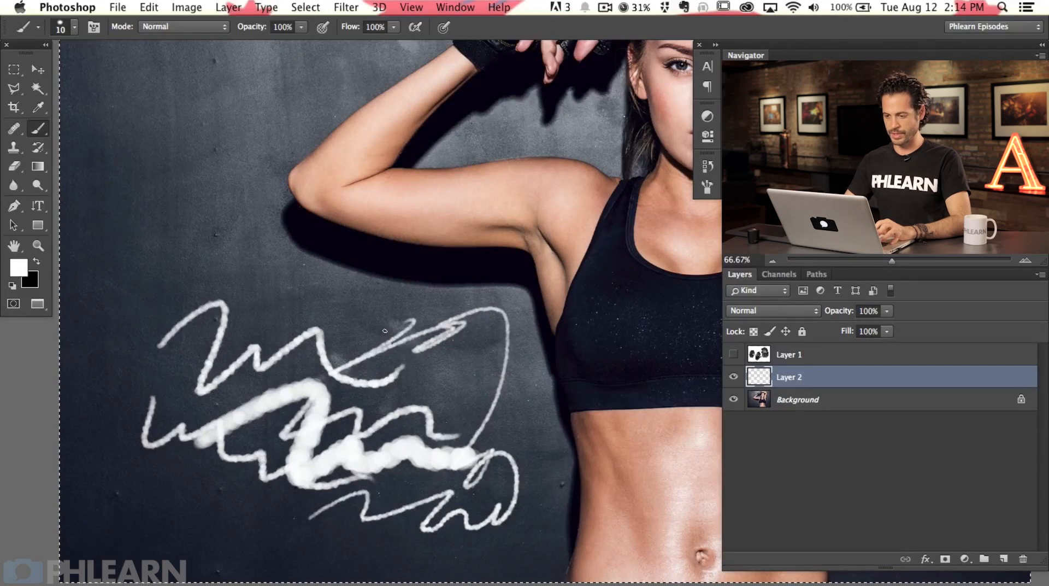
Delete all test strokes from Layer 2 and remove the selection
{"action": "key", "text": "super+a"}
{"action": "key", "text": "BackSpace"}
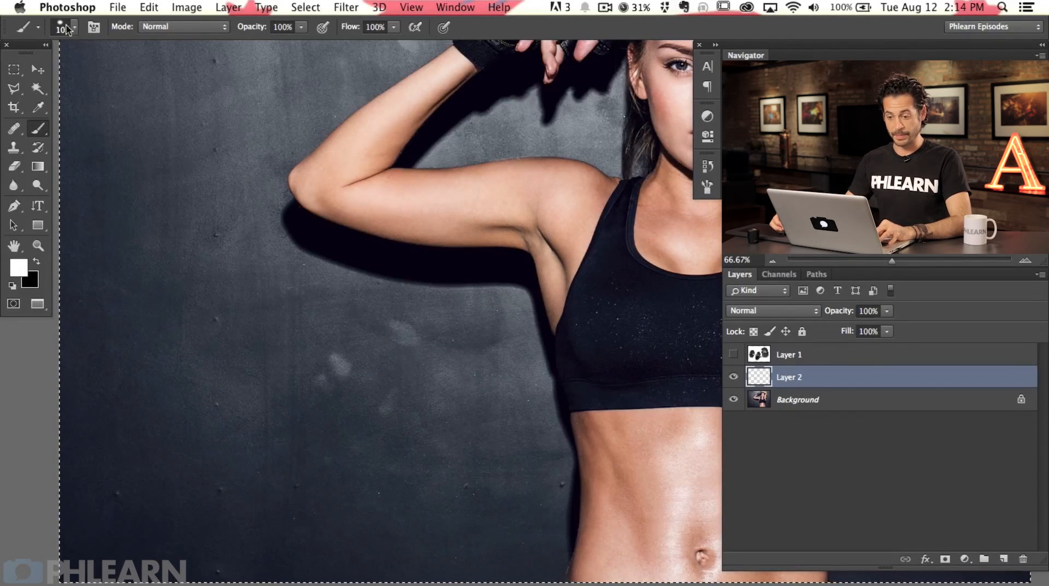
{"action": "key", "text": "super+d"}
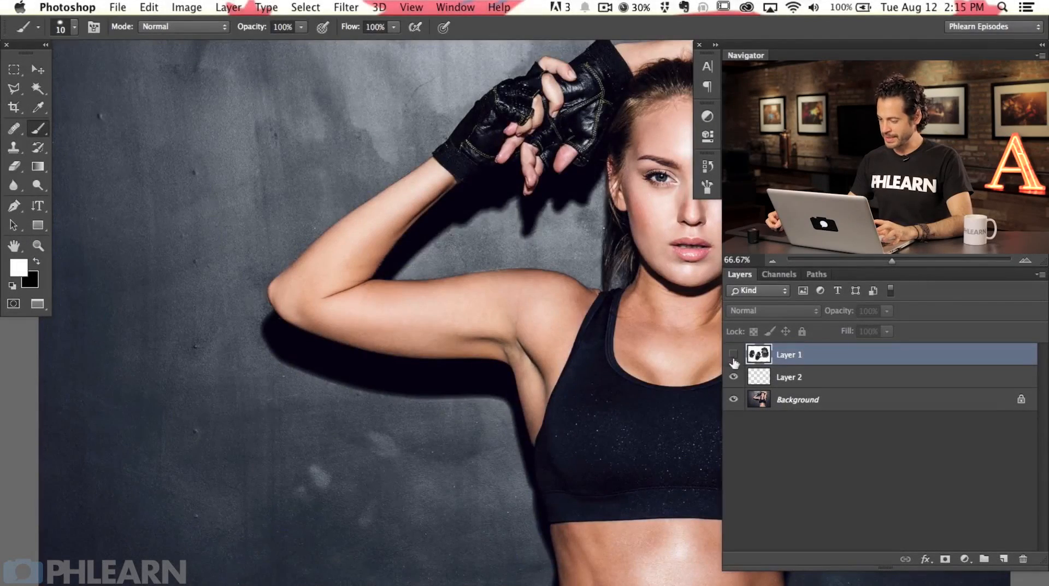
Show Layer 1 with the weights photo and scale it down into the lower-left area of the image
{"action": "left_click", "coordinate": [734, 355]}
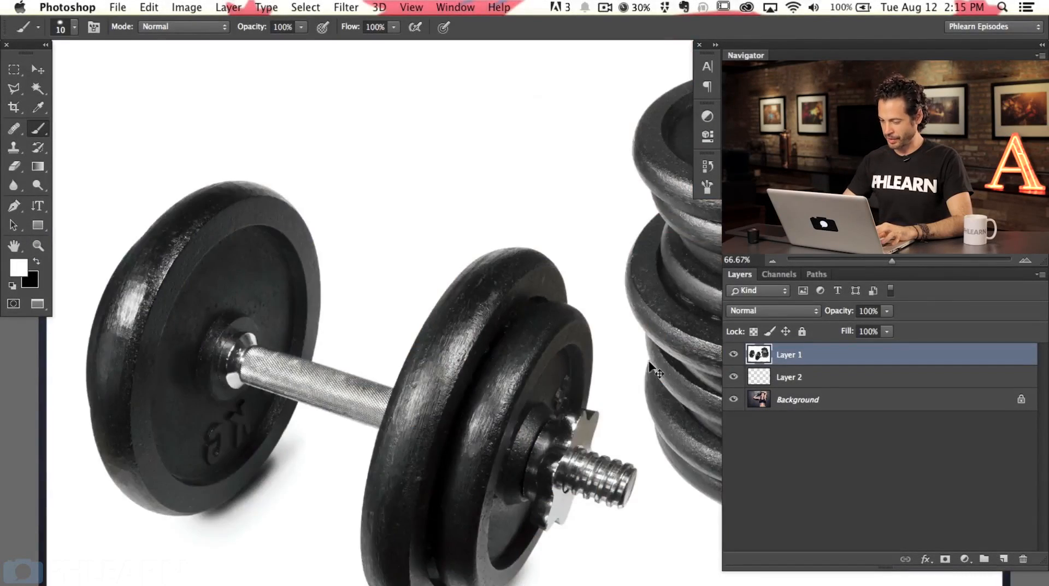
{"action": "key", "text": "super+minus"}
{"action": "key", "text": "super+minus"}
{"action": "left_click_drag", "start_coordinate": [355, 277], "coordinate": [280, 264]}
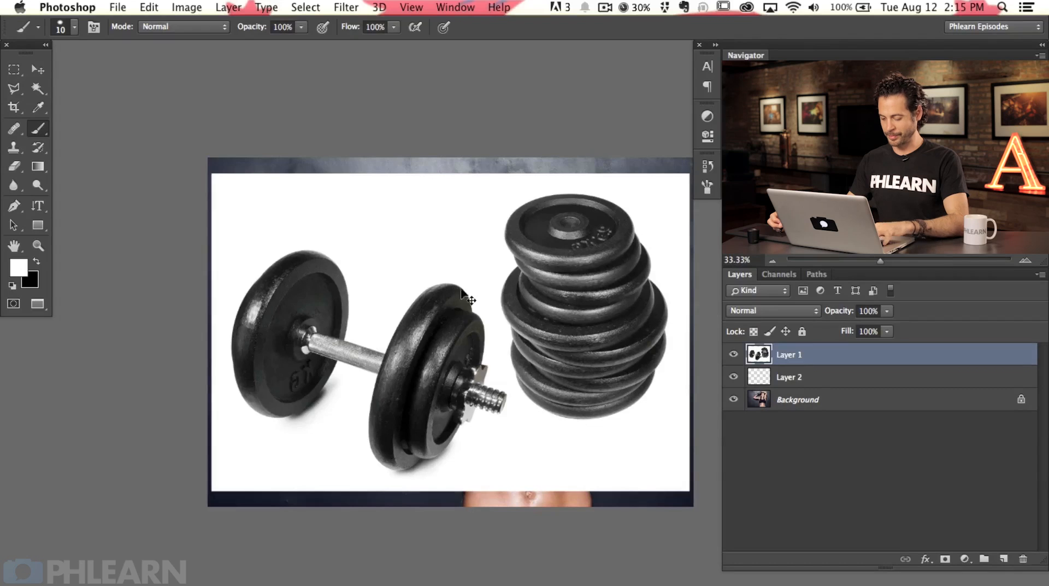
{"action": "key", "text": "super+t"}
{"action": "left_click_drag", "start_coordinate": [660, 162], "coordinate": [410, 331]}
{"action": "key", "text": "Return"}
Compare the Red, Green and Blue channels one by one on both the weights and the model
{"action": "key", "text": "b"}
{"action": "key", "text": "super+equal"}
{"action": "left_click_drag", "start_coordinate": [256, 519], "coordinate": [470, 394]}
{"action": "key", "text": "v"}
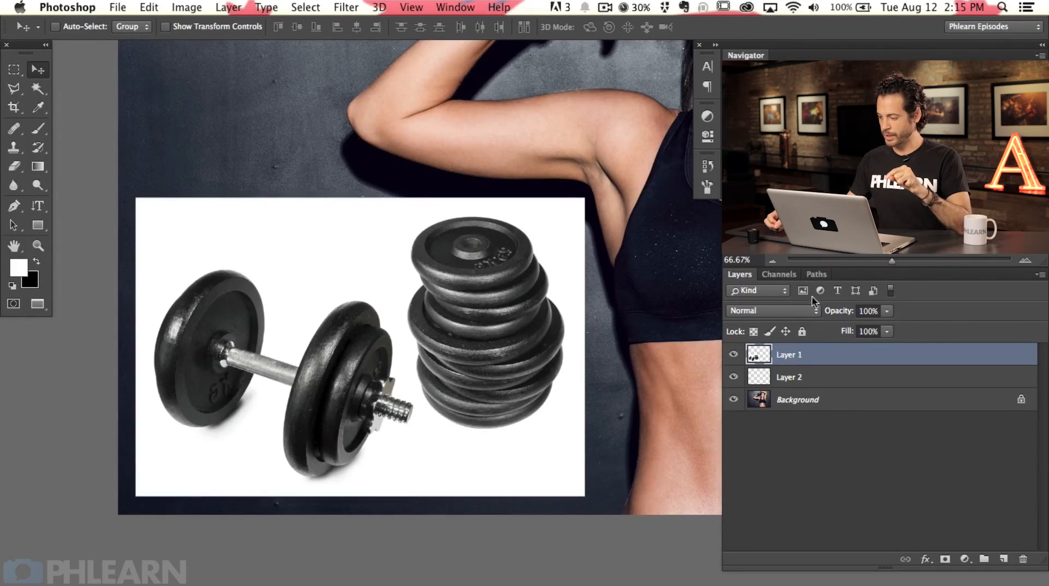
{"action": "left_click", "coordinate": [778, 274]}
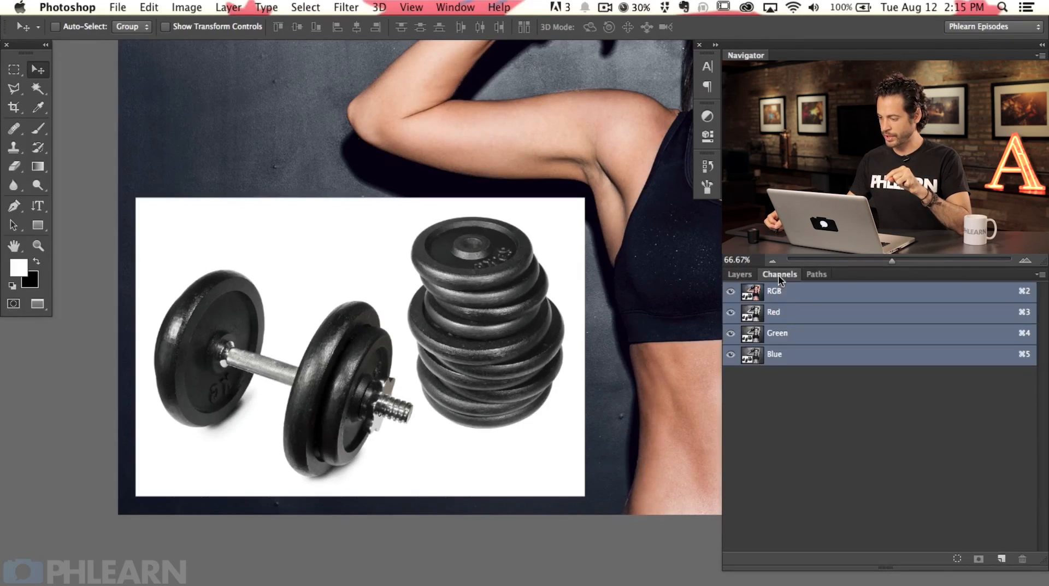
{"action": "left_click", "coordinate": [791, 313]}
{"action": "left_click", "coordinate": [798, 334]}
{"action": "left_click", "coordinate": [797, 354]}
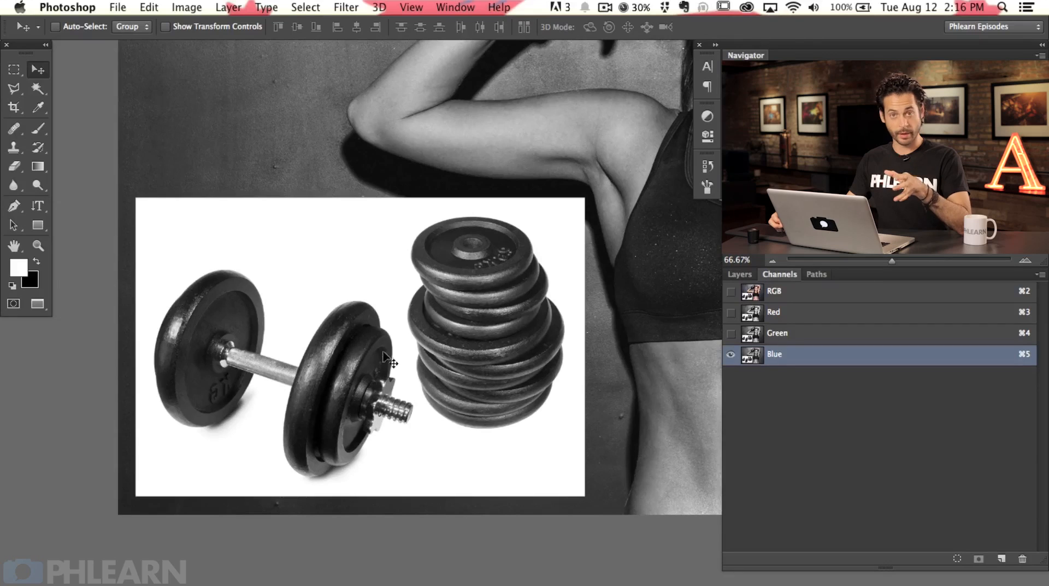
{"action": "left_click", "coordinate": [796, 333]}
{"action": "left_click", "coordinate": [799, 355]}
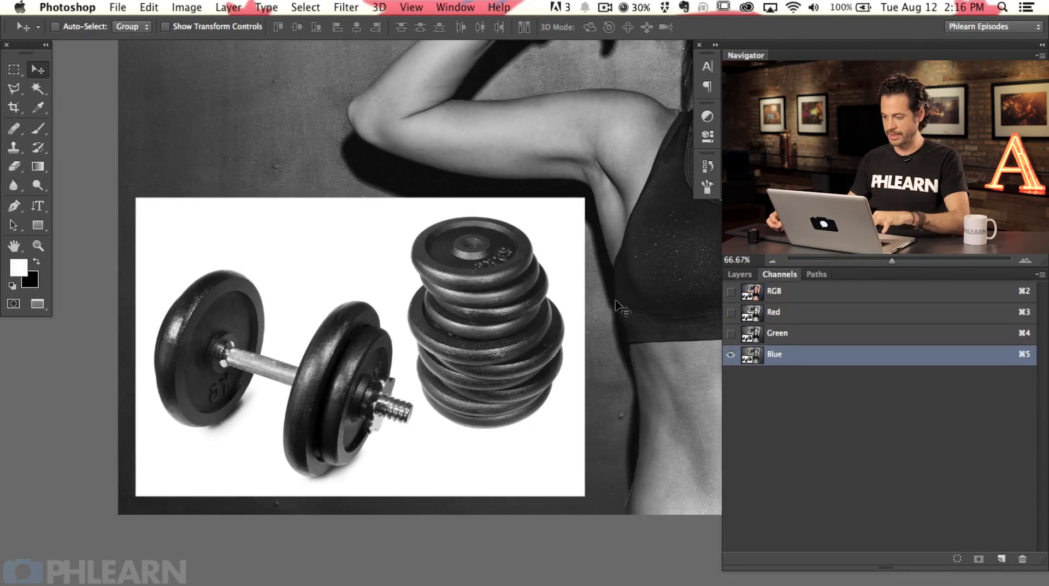
{"action": "scroll", "coordinate": [616, 302], "scroll_direction": "up", "scroll_amount": 5}
{"action": "scroll", "coordinate": [616, 301], "scroll_direction": "right", "scroll_amount": 5}
{"action": "left_click", "coordinate": [814, 332]}
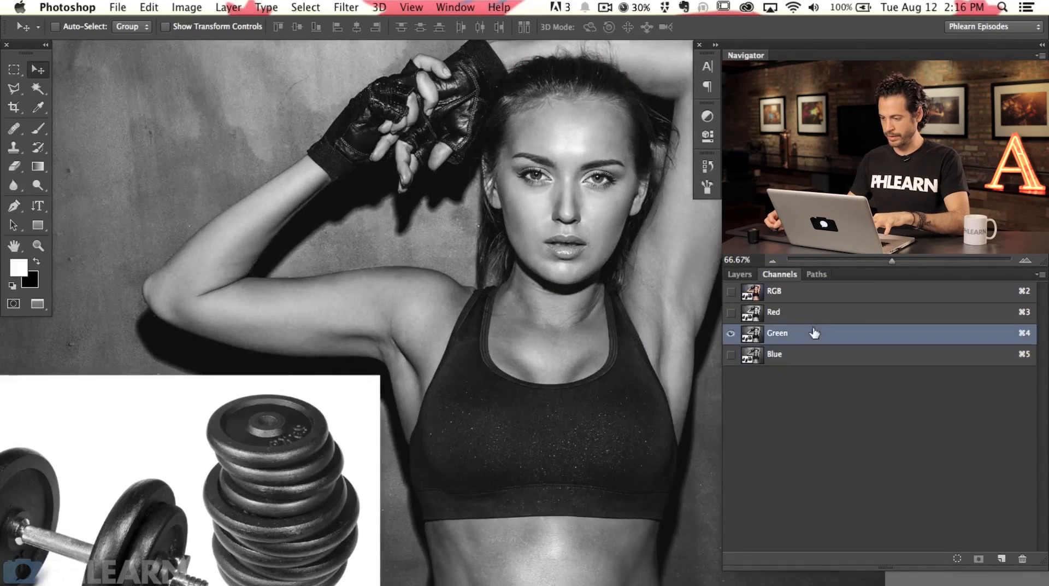
{"action": "left_click", "coordinate": [814, 312]}
{"action": "left_click", "coordinate": [809, 334]}
{"action": "left_click", "coordinate": [809, 354]}
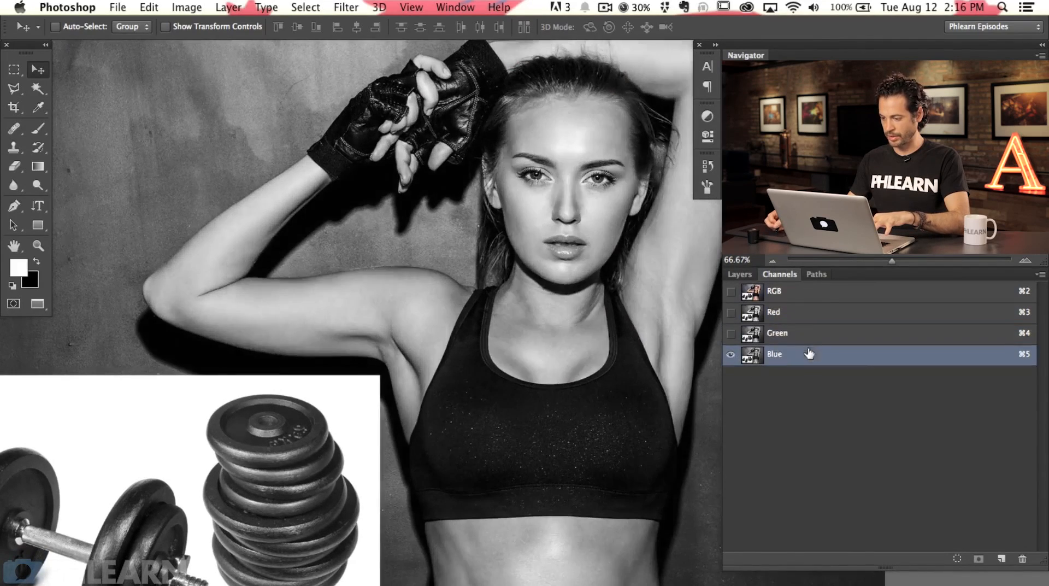
Duplicate the Red channel
{"action": "left_click", "coordinate": [808, 312]}
{"action": "left_click_drag", "start_coordinate": [310, 508], "coordinate": [566, 333]}
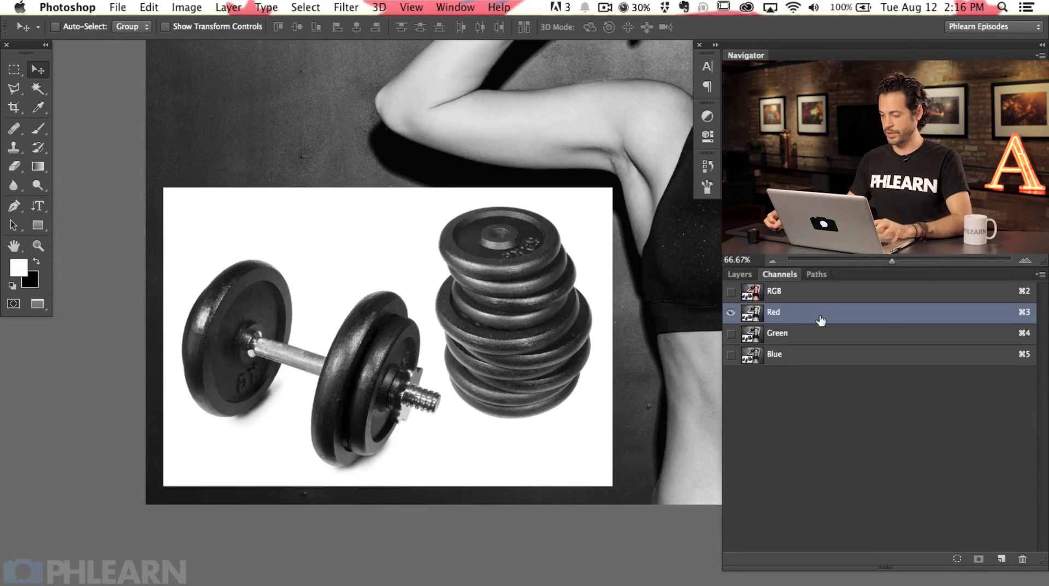
{"action": "left_click_drag", "start_coordinate": [814, 317], "coordinate": [995, 553]}
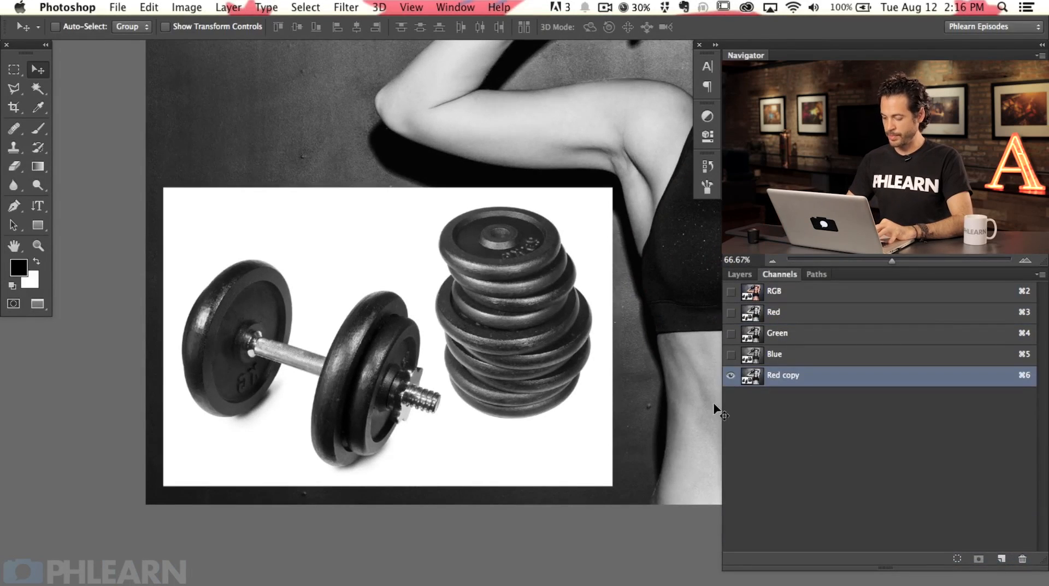
Apply Levels to the Red copy channel with a black input of 44 and a white input of 50
{"action": "key", "text": "super+l"}
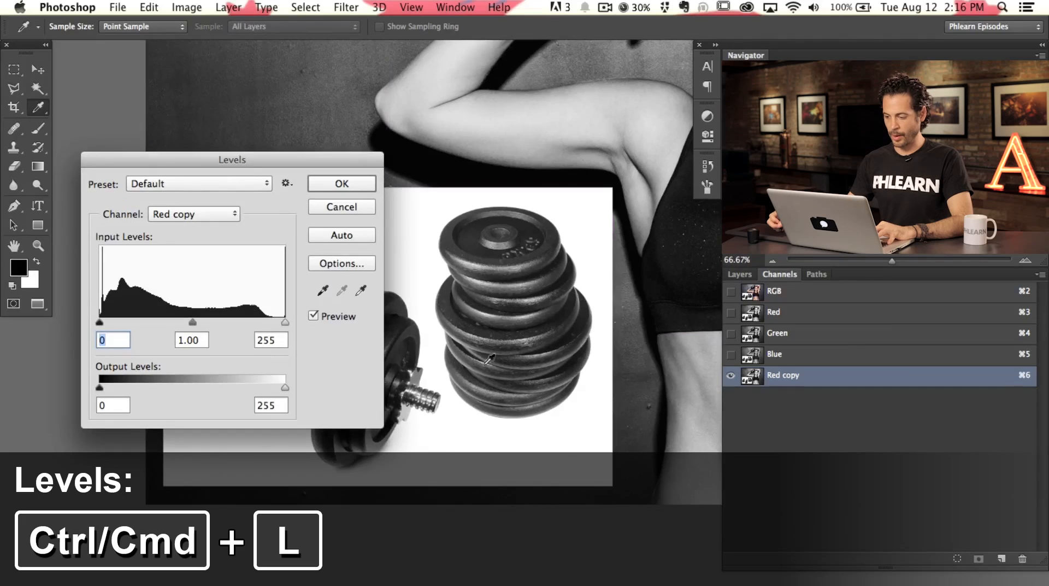
{"action": "left_click_drag", "start_coordinate": [485, 364], "coordinate": [488, 436]}
{"action": "left_click_drag", "start_coordinate": [294, 159], "coordinate": [372, 43]}
{"action": "left_click_drag", "start_coordinate": [481, 313], "coordinate": [475, 346]}
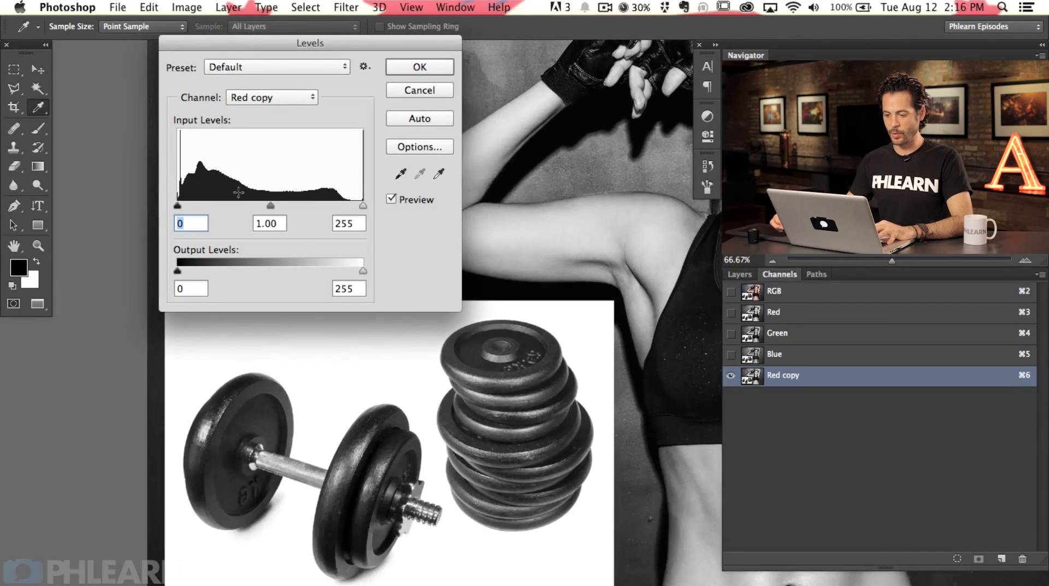
{"action": "left_click_drag", "start_coordinate": [180, 206], "coordinate": [216, 205]}
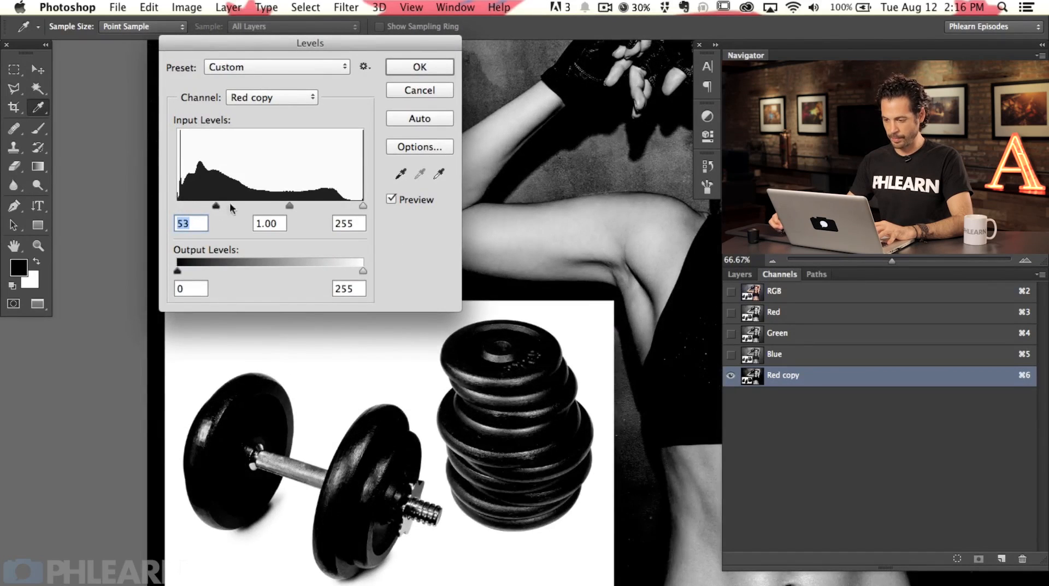
{"action": "left_click_drag", "start_coordinate": [362, 206], "coordinate": [234, 205]}
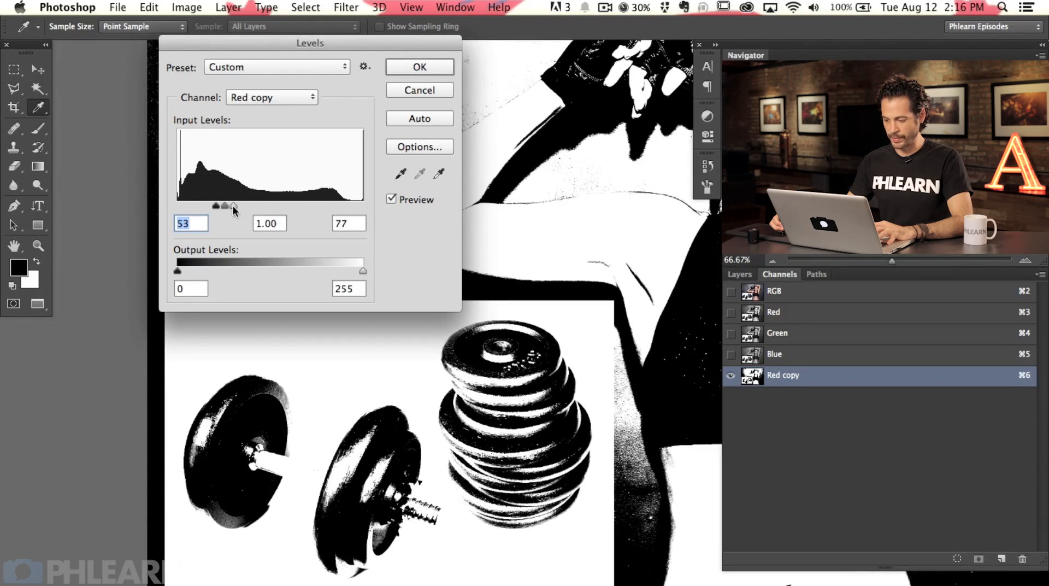
{"action": "left_click_drag", "start_coordinate": [232, 205], "coordinate": [228, 205]}
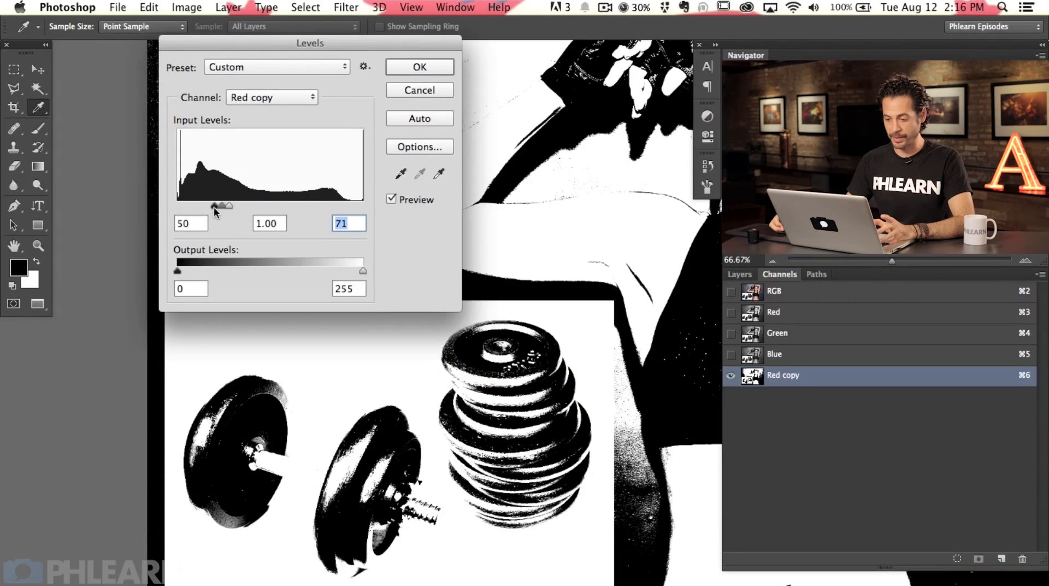
{"action": "left_click_drag", "start_coordinate": [214, 207], "coordinate": [208, 204]}
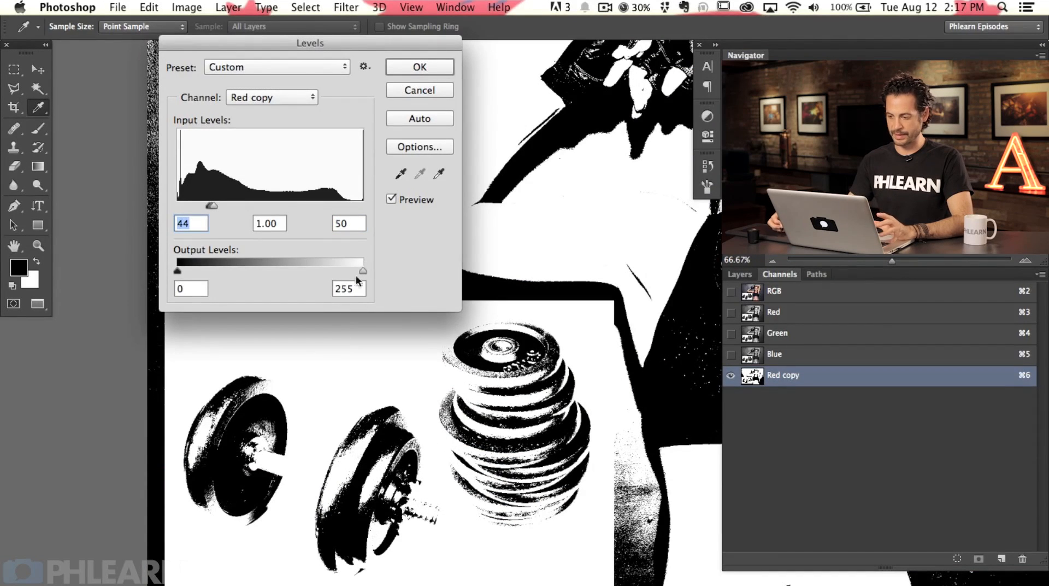
{"action": "left_click", "coordinate": [431, 67]}
{"action": "key", "text": "v"}
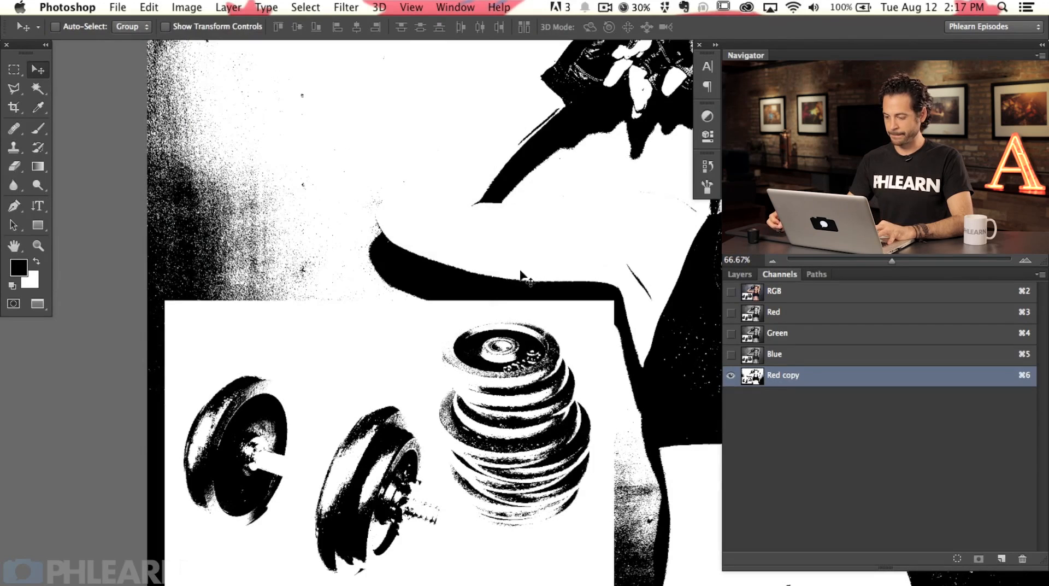
Load the Red copy channel as a selection
{"action": "left_click_drag", "start_coordinate": [432, 373], "coordinate": [407, 331]}
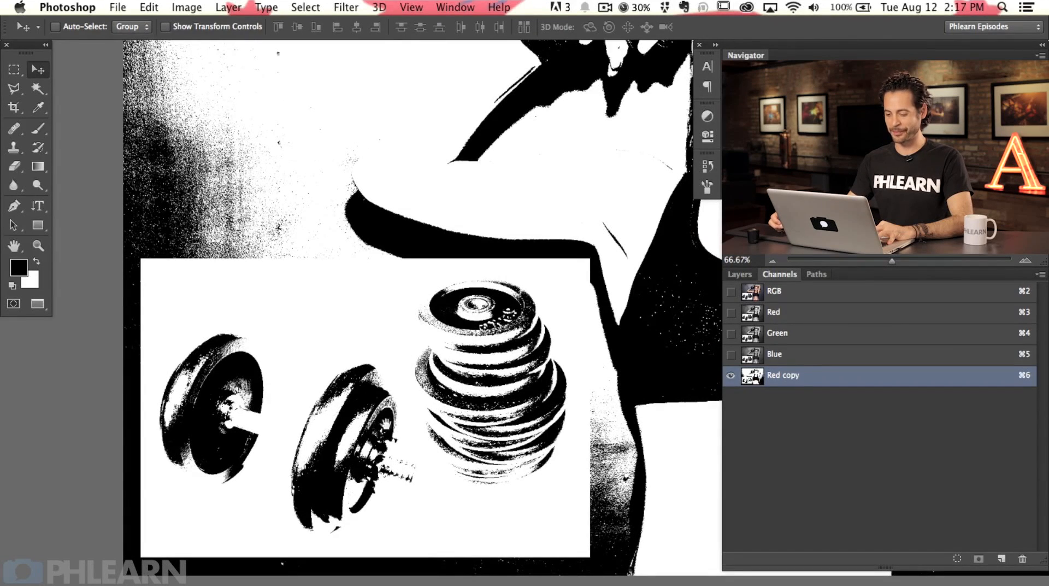
{"action": "left_click_drag", "start_coordinate": [430, 404], "coordinate": [442, 384]}
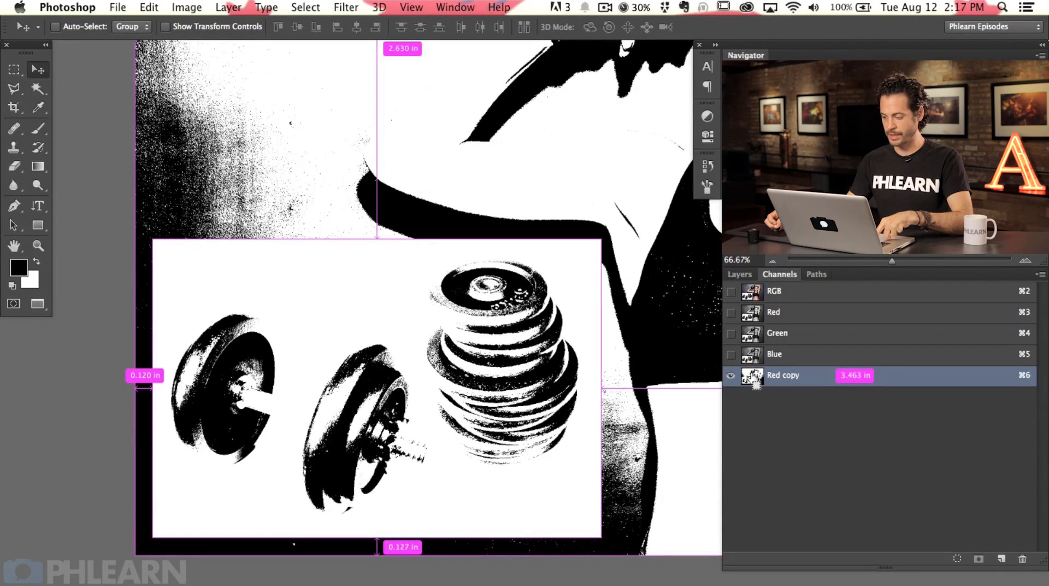
{"action": "left_click", "coordinate": [753, 380], "text": "super"}
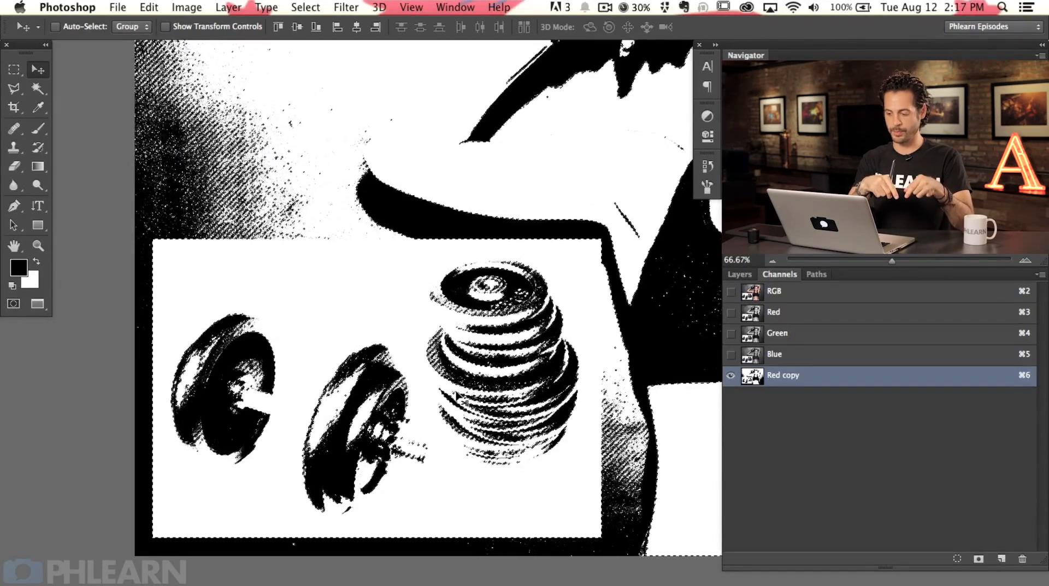
Hide Layer 1, add a new empty layer above it and make white the foreground colour
{"action": "left_click", "coordinate": [742, 276]}
{"action": "left_click", "coordinate": [733, 354]}
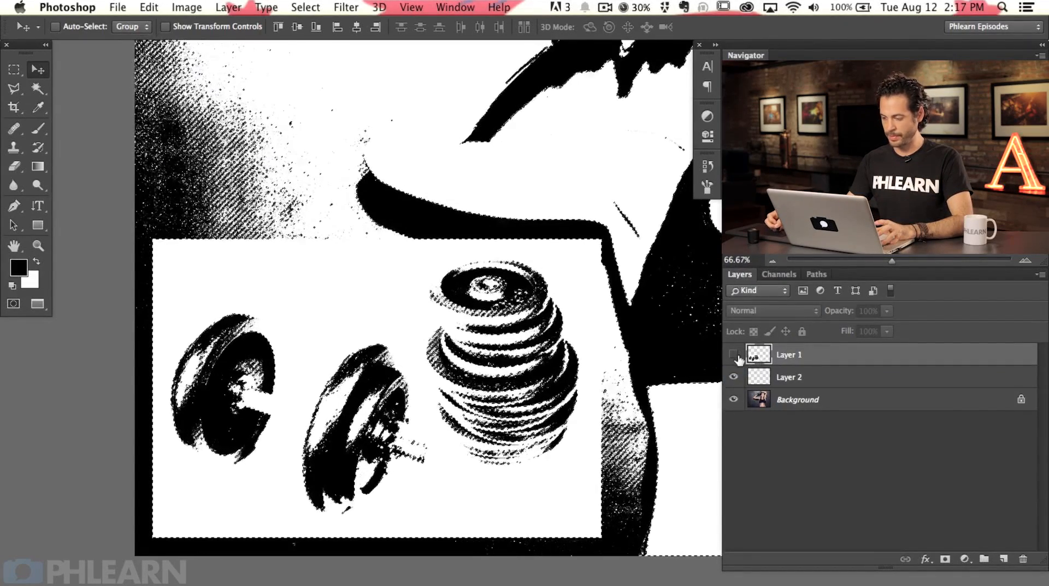
{"action": "left_click", "coordinate": [1003, 559]}
{"action": "key", "text": "x"}
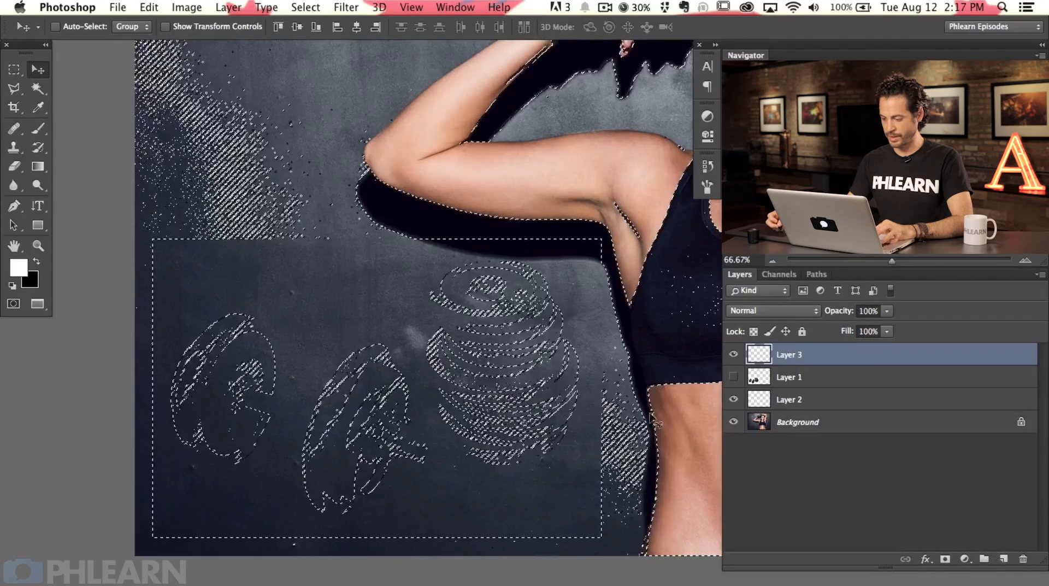
Switch to the Brush tool and invert the selection so it covers the dark parts of the weights
{"action": "key", "text": "b"}
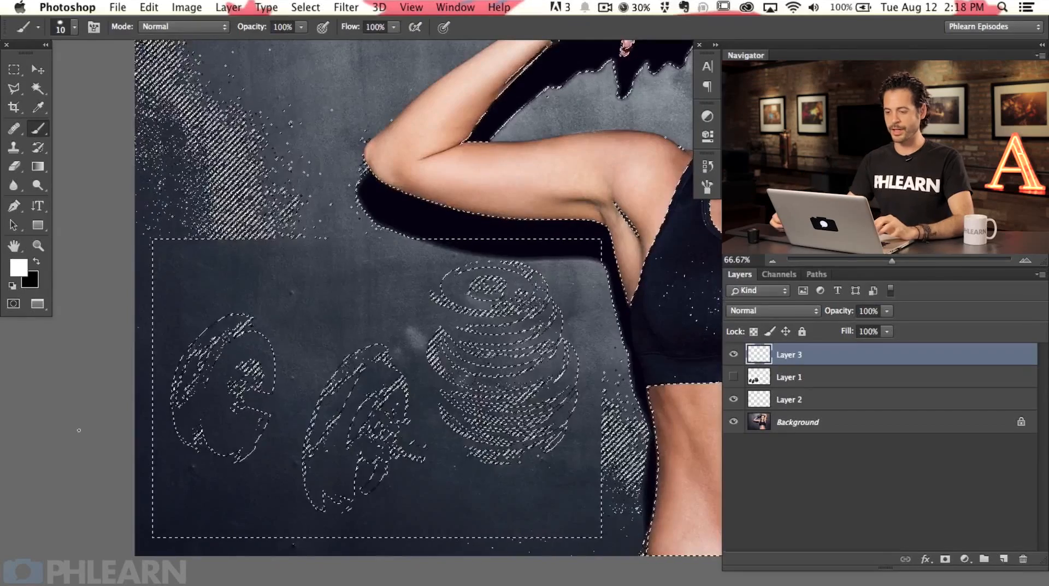
{"action": "left_click", "coordinate": [305, 7]}
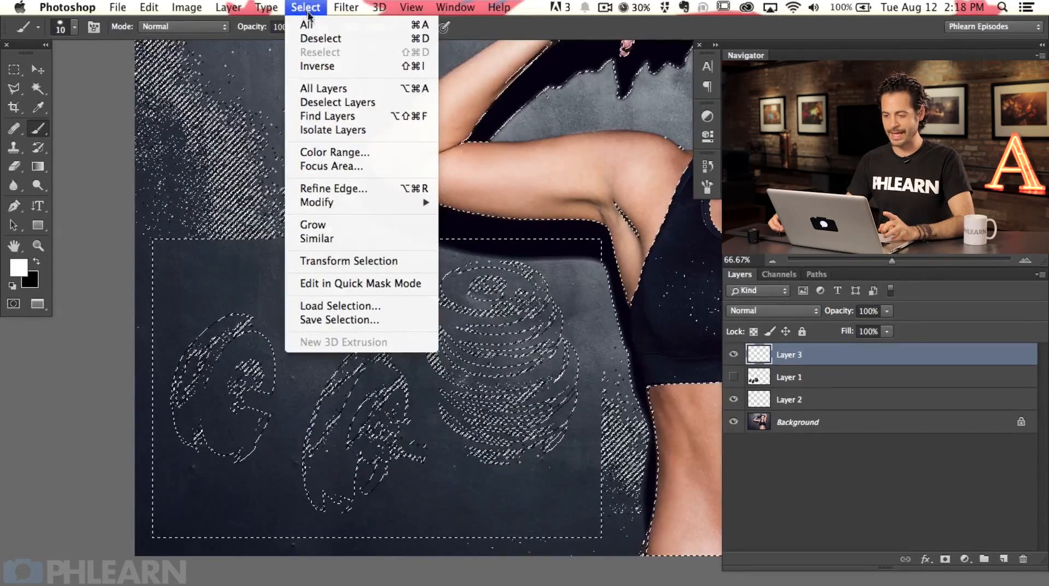
{"action": "left_click", "coordinate": [320, 65]}
Try filling the selected weights with loose white chalk strokes on Layer 3
{"action": "left_click_drag", "start_coordinate": [233, 314], "coordinate": [156, 432]}
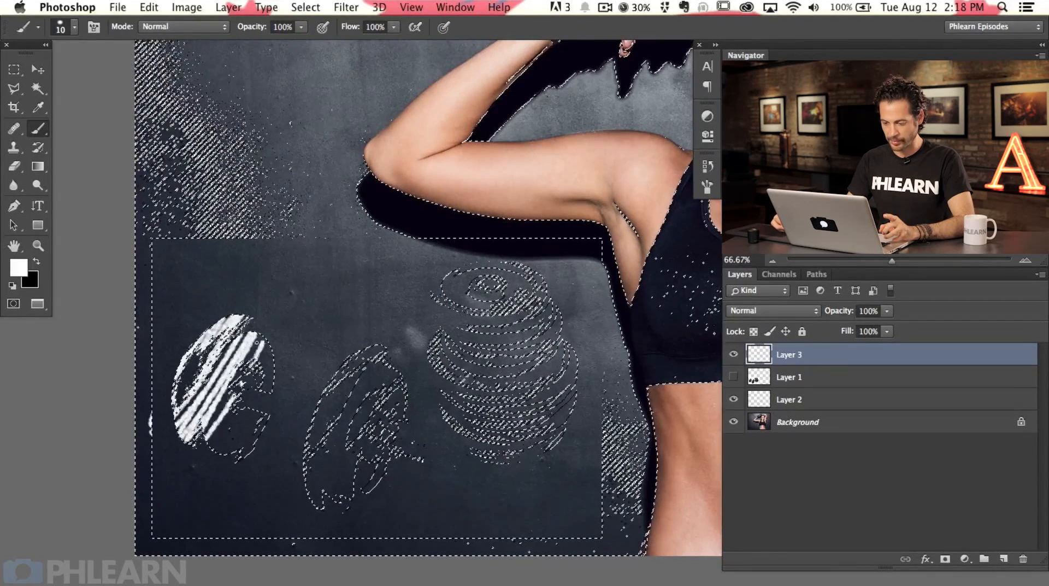
{"action": "left_click_drag", "start_coordinate": [286, 345], "coordinate": [262, 432]}
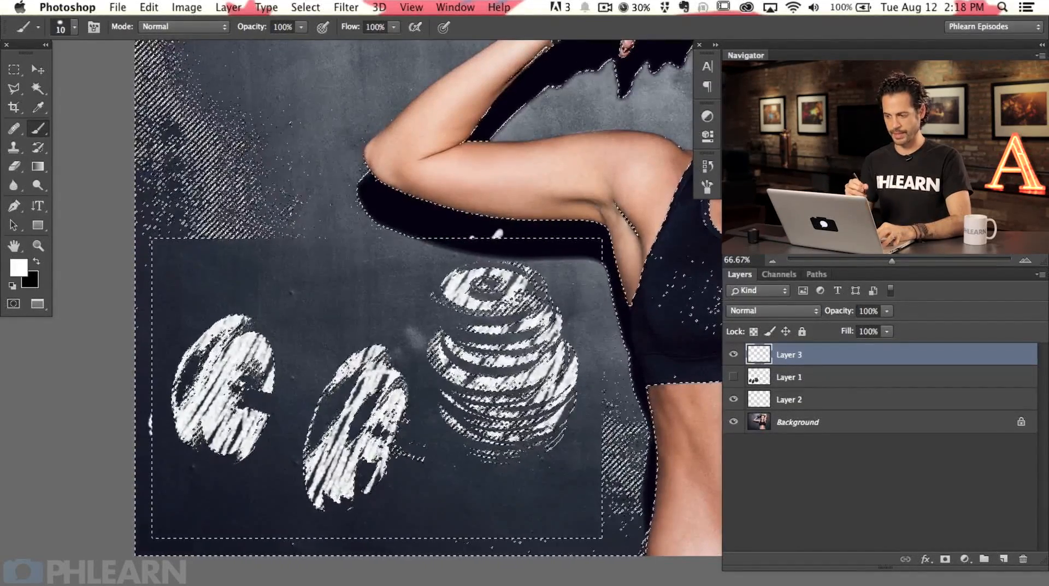
Subtract the whole upper part of the photo, down to just above the weights, from the selection using the Rectangular Marquee tool
{"action": "key", "text": "super+minus"}
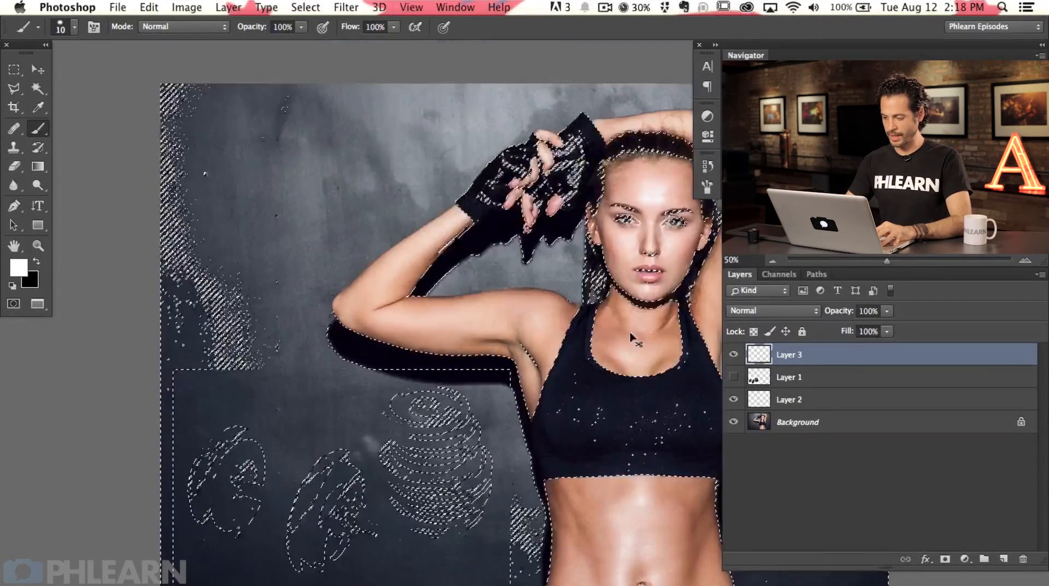
{"action": "left_click_drag", "start_coordinate": [426, 453], "coordinate": [295, 417]}
{"action": "left_click_drag", "start_coordinate": [335, 375], "coordinate": [414, 386]}
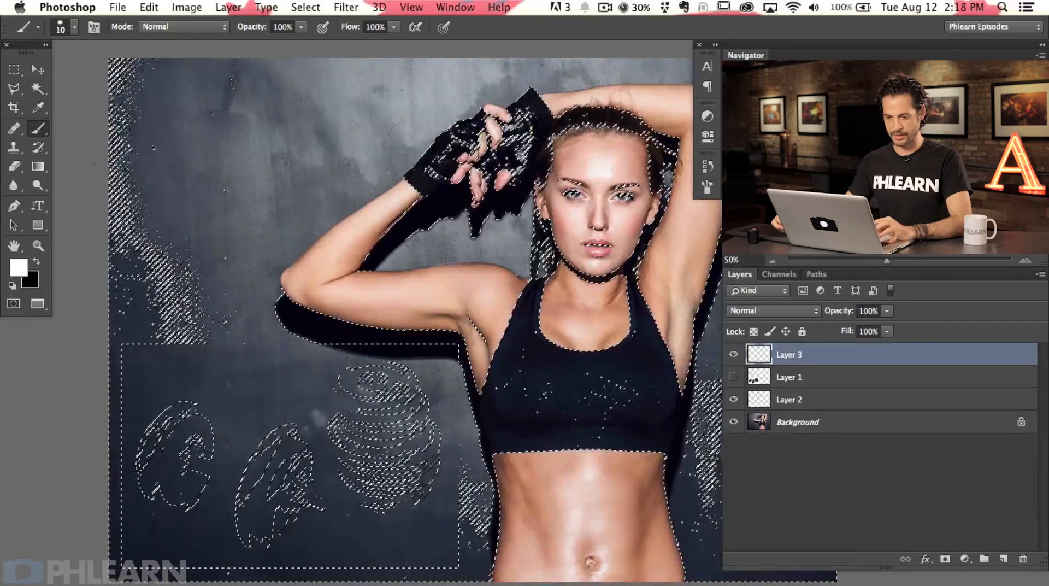
{"action": "left_click", "coordinate": [13, 69]}
{"action": "left_click_drag", "start_coordinate": [109, 256], "coordinate": [227, 358]}
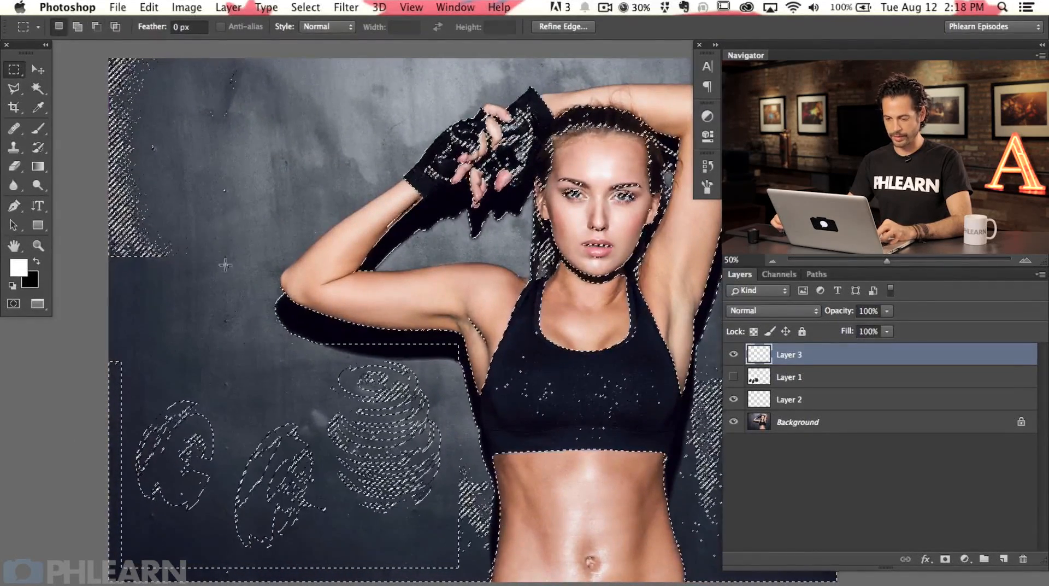
{"action": "left_click_drag", "start_coordinate": [107, 60], "coordinate": [824, 333]}
{"action": "left_click_drag", "start_coordinate": [328, 303], "coordinate": [407, 329]}
{"action": "left_click_drag", "start_coordinate": [697, 355], "coordinate": [712, 357]}
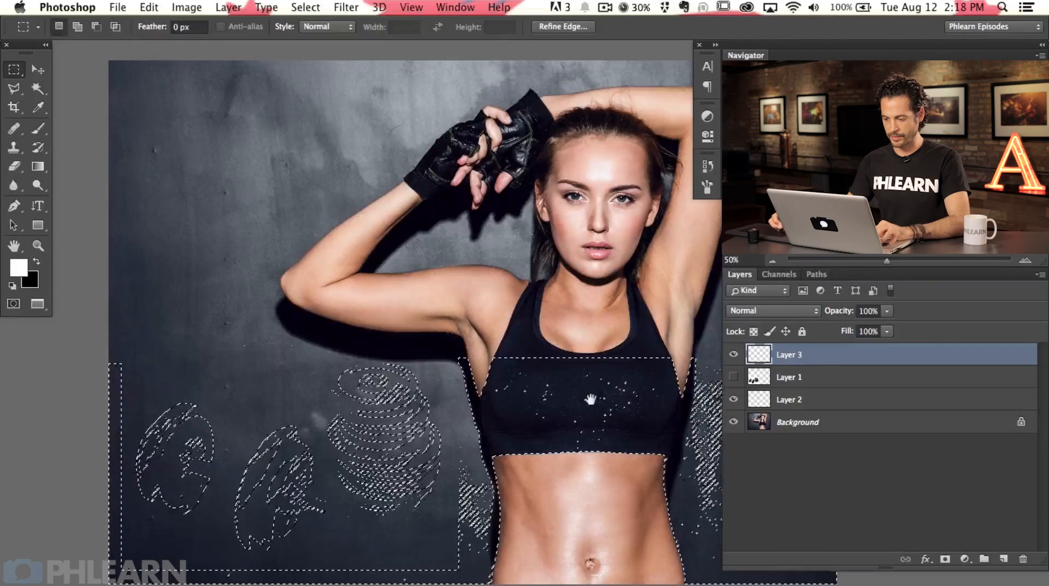
Subtract the model's torso and the strips beside and below the weights from the selection
{"action": "left_click_drag", "start_coordinate": [590, 398], "coordinate": [359, 338]}
{"action": "left_click_drag", "start_coordinate": [222, 269], "coordinate": [645, 516]}
{"action": "left_click_drag", "start_coordinate": [220, 517], "coordinate": [535, 481]}
{"action": "left_click_drag", "start_coordinate": [156, 222], "coordinate": [210, 521]}
{"action": "left_click_drag", "start_coordinate": [557, 462], "coordinate": [187, 518]}
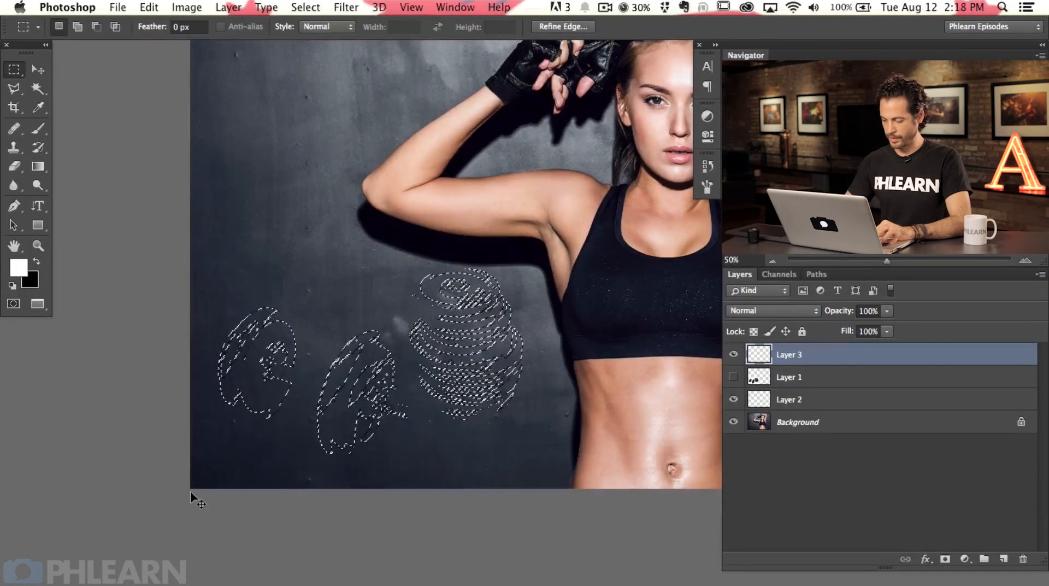
Subtract the stray specks above the dumbbell from the selection and view the selection in Quick Mask mode
{"action": "key", "text": "super+equal"}
{"action": "left_click_drag", "start_coordinate": [265, 431], "coordinate": [412, 412]}
{"action": "left_click_drag", "start_coordinate": [262, 99], "coordinate": [274, 171]}
{"action": "left_click_drag", "start_coordinate": [212, 100], "coordinate": [434, 249]}
{"action": "left_click_drag", "start_coordinate": [468, 462], "coordinate": [455, 376]}
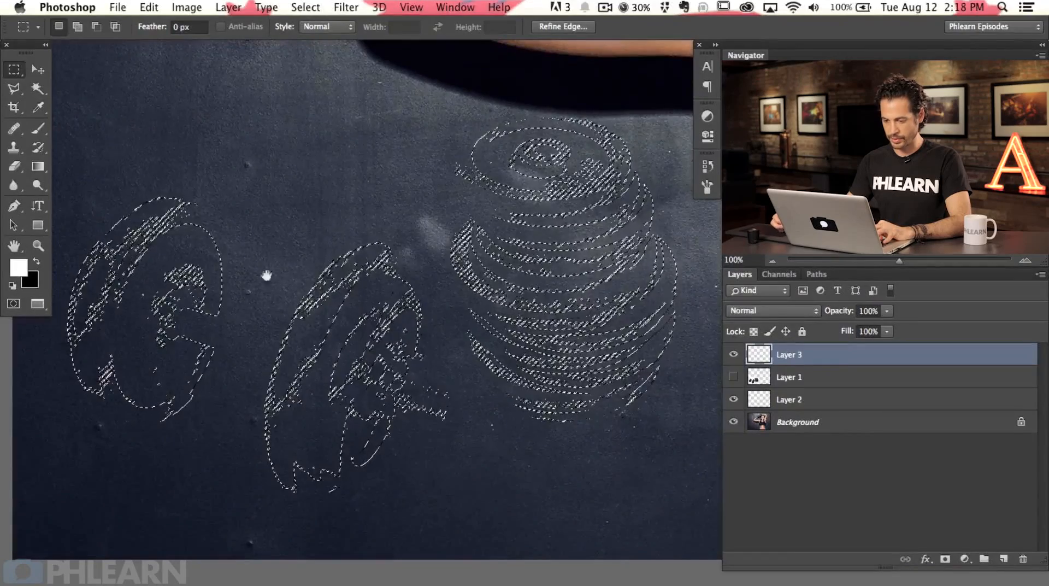
{"action": "key", "text": "q"}
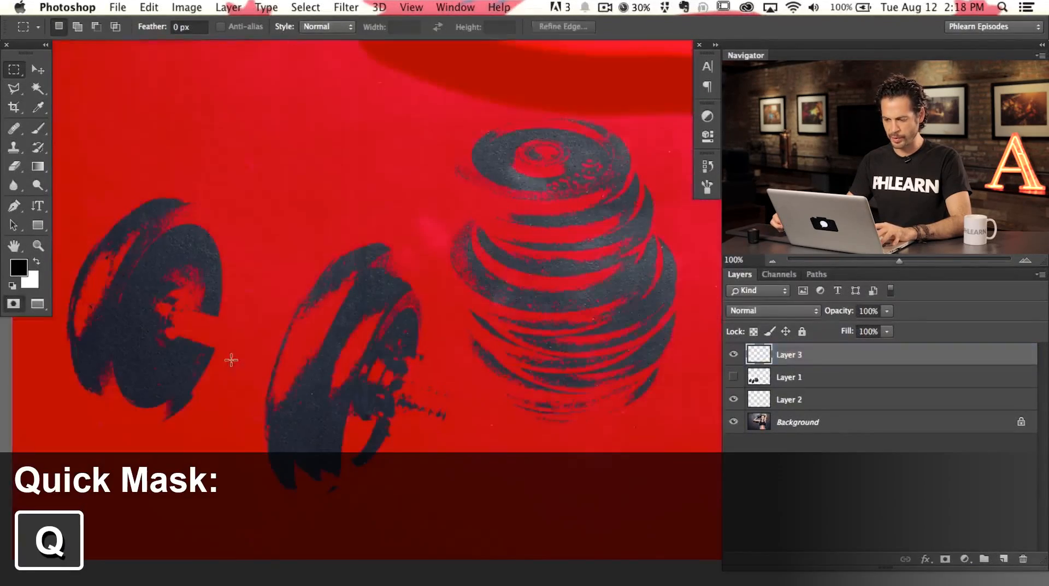
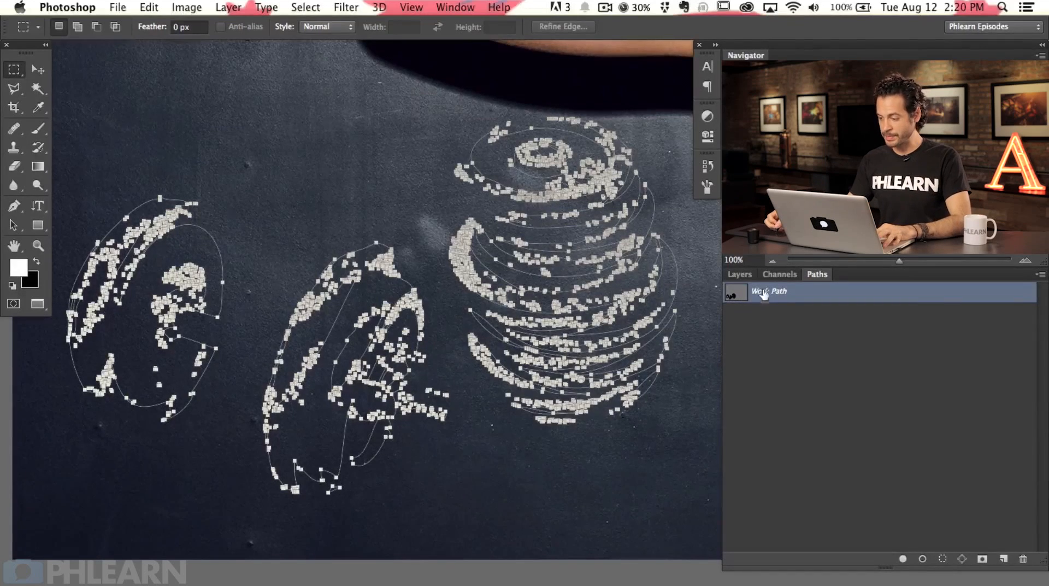
Add a new empty layer above Layer 3 and return to the Work Path
{"action": "left_click", "coordinate": [740, 274]}
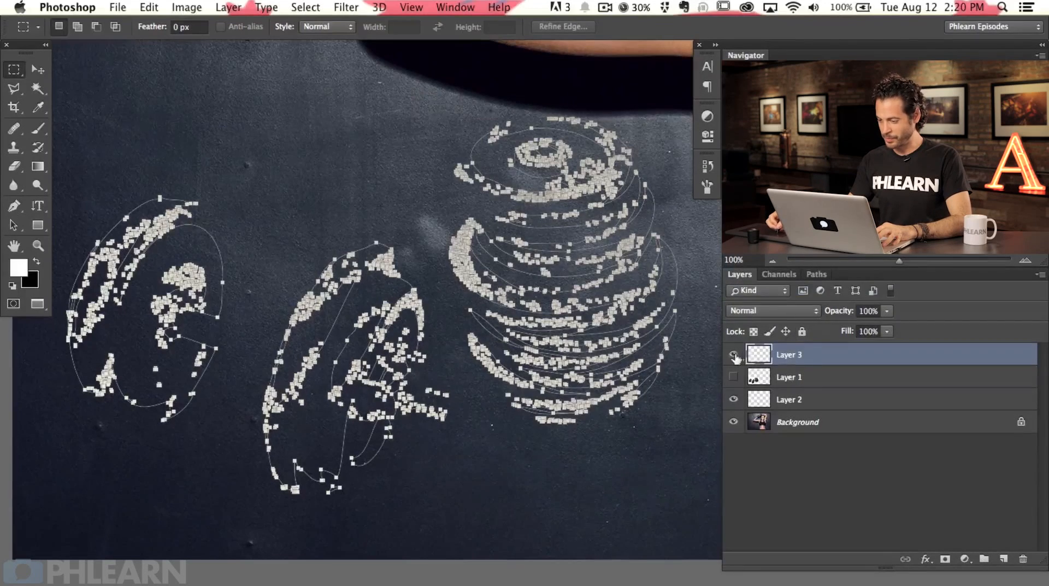
{"action": "left_click", "coordinate": [1003, 558]}
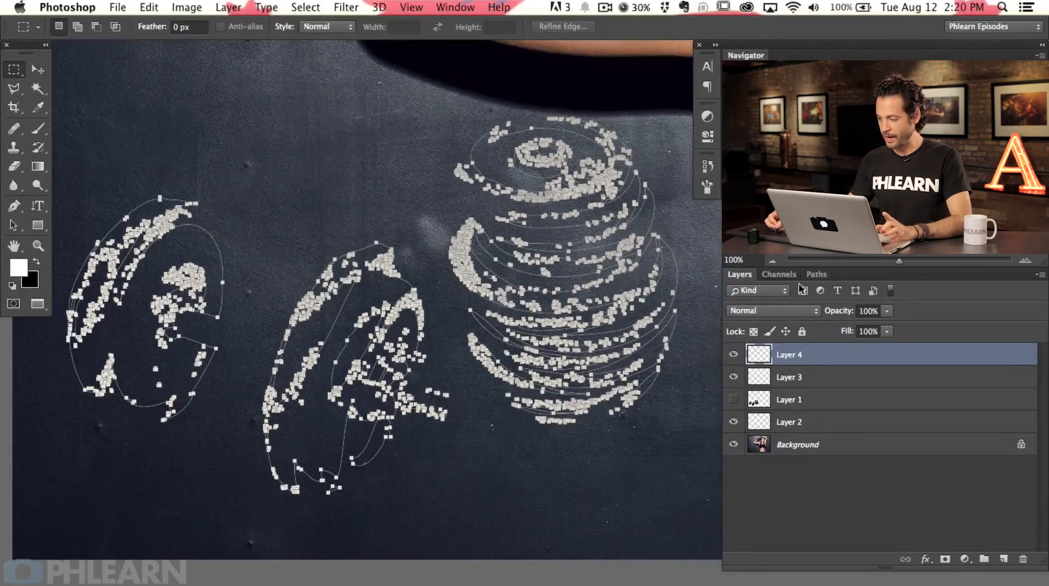
{"action": "left_click", "coordinate": [817, 275]}
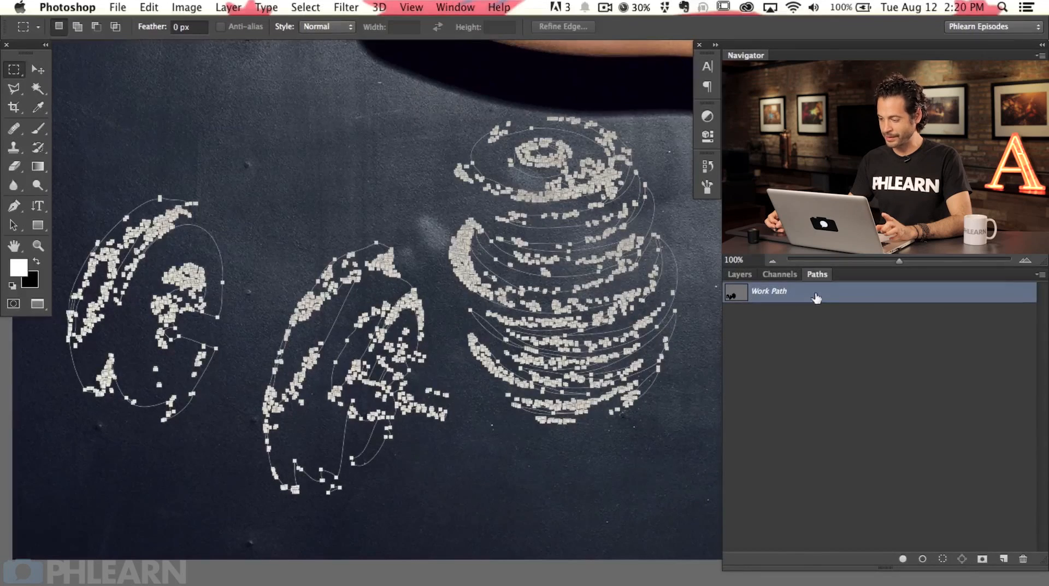
Stroke the Work Path using the Brush with Simulate Pressure enabled, and deselect the path
{"action": "right_click", "coordinate": [817, 297]}
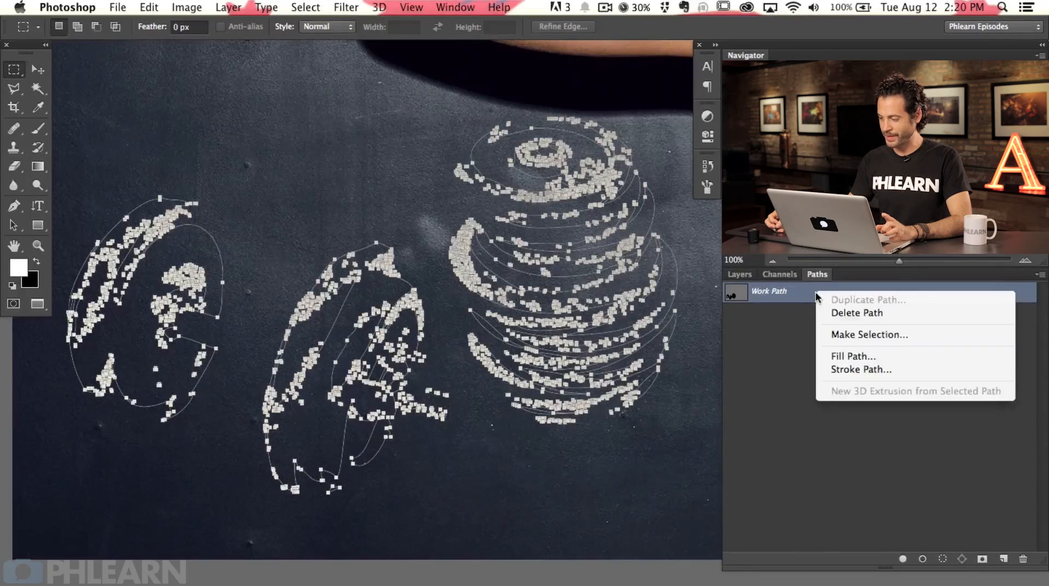
{"action": "left_click", "coordinate": [900, 370]}
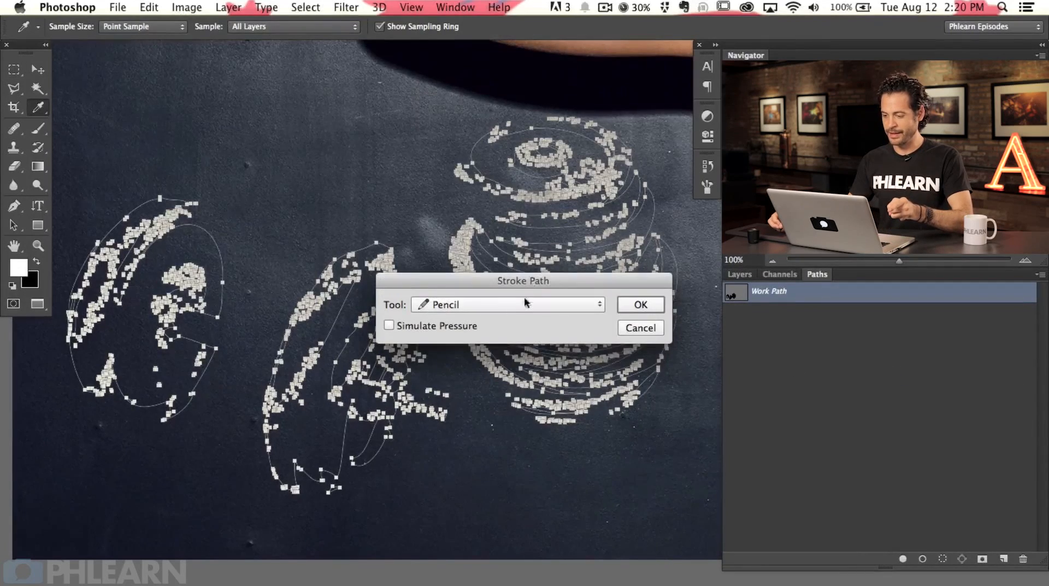
{"action": "left_click_drag", "start_coordinate": [530, 286], "coordinate": [310, 121]}
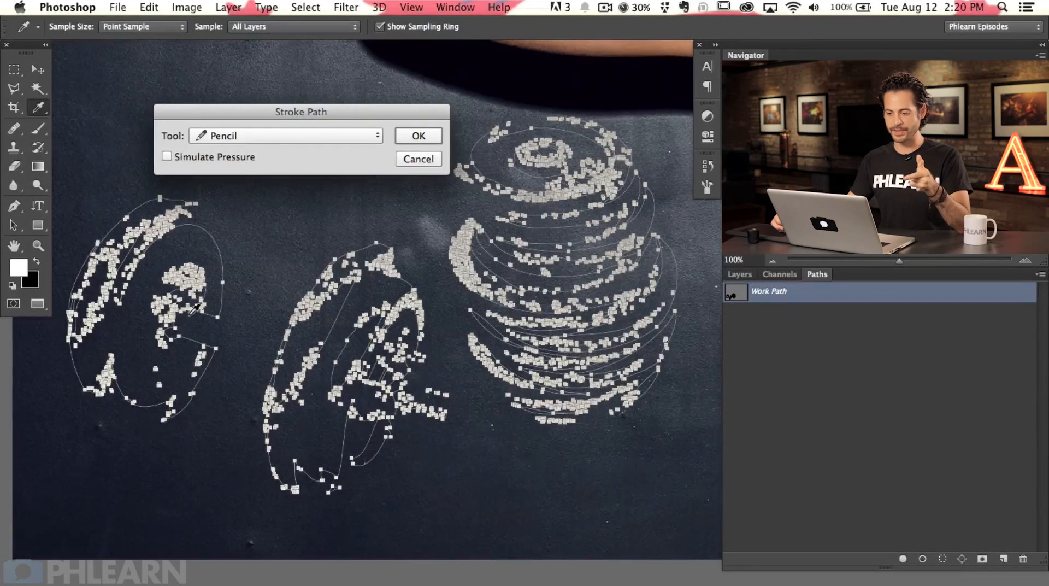
{"action": "left_click", "coordinate": [253, 141]}
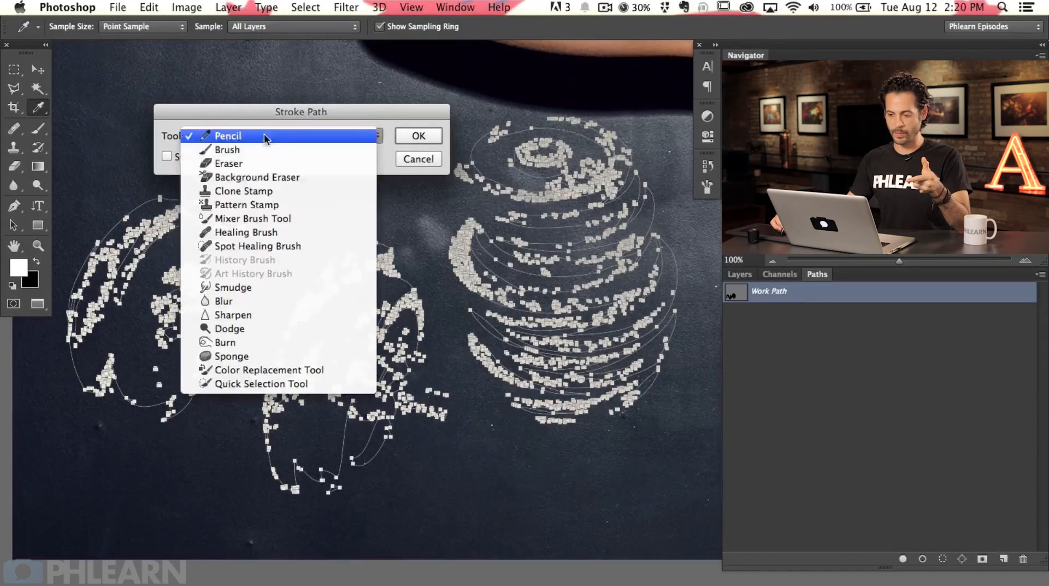
{"action": "left_click", "coordinate": [259, 151]}
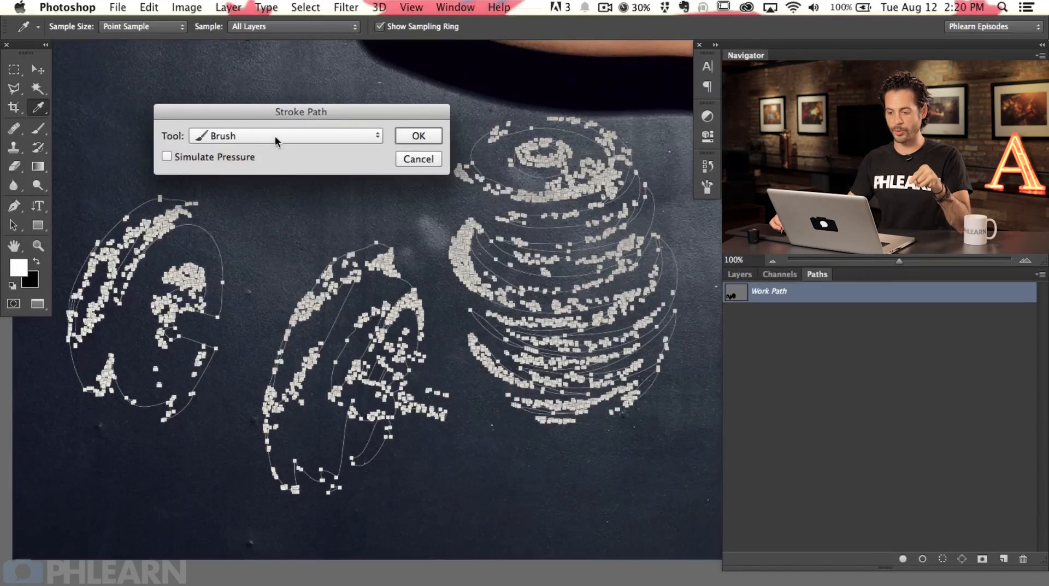
{"action": "left_click", "coordinate": [218, 158]}
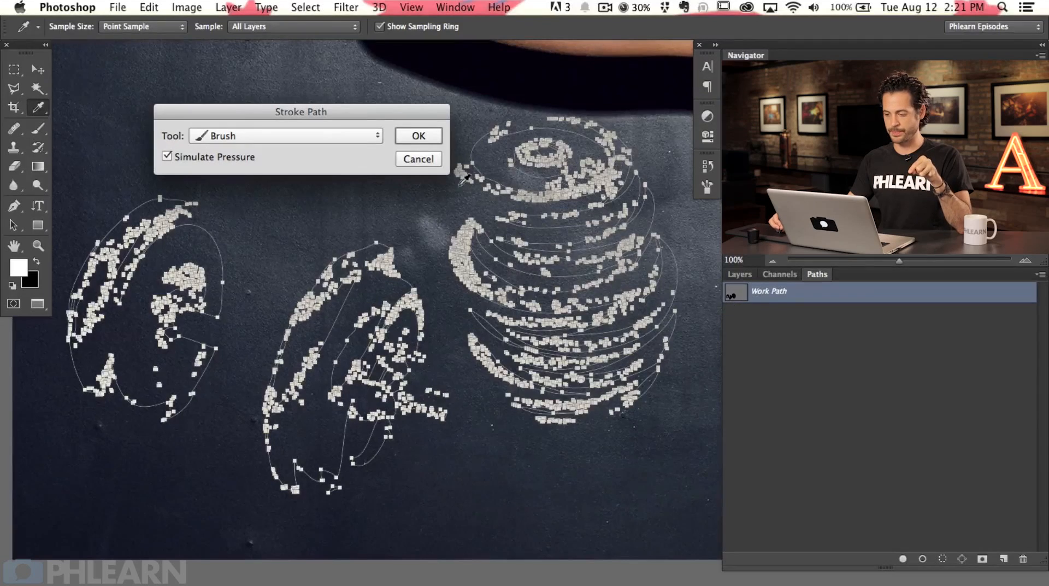
{"action": "left_click", "coordinate": [418, 136]}
{"action": "key", "text": "m"}
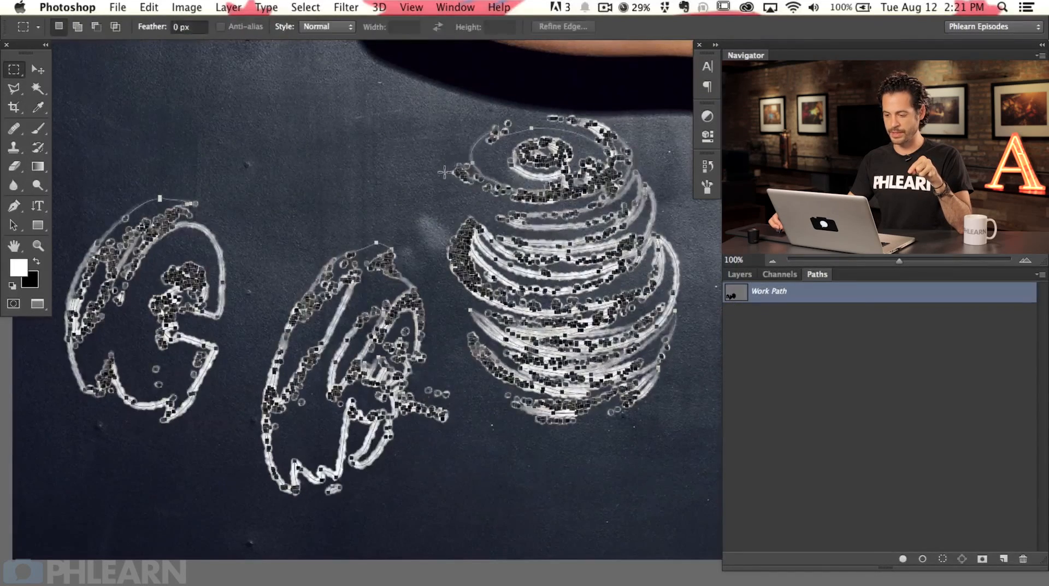
{"action": "left_click", "coordinate": [786, 327]}
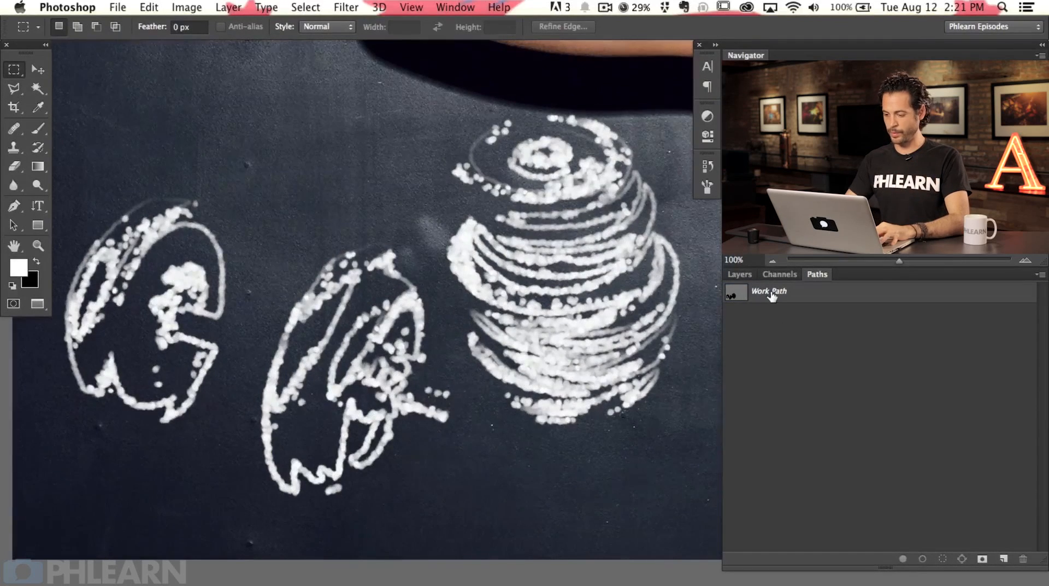
Delete the stroked drawing layers, Layer 4 and Layer 3, and make the weights photo on Layer 1 visible
{"action": "key", "text": "super+minus"}
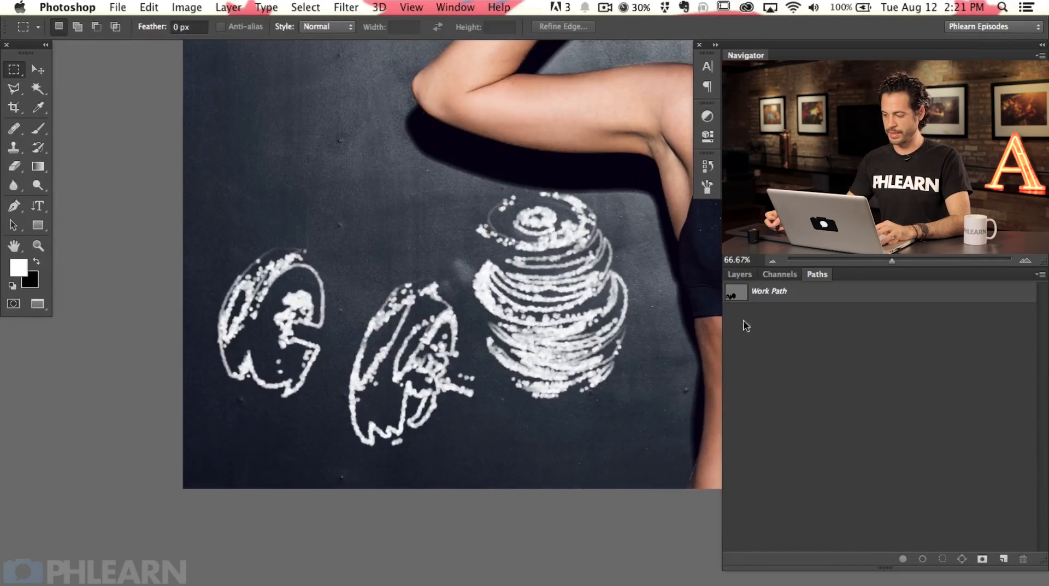
{"action": "left_click", "coordinate": [739, 274]}
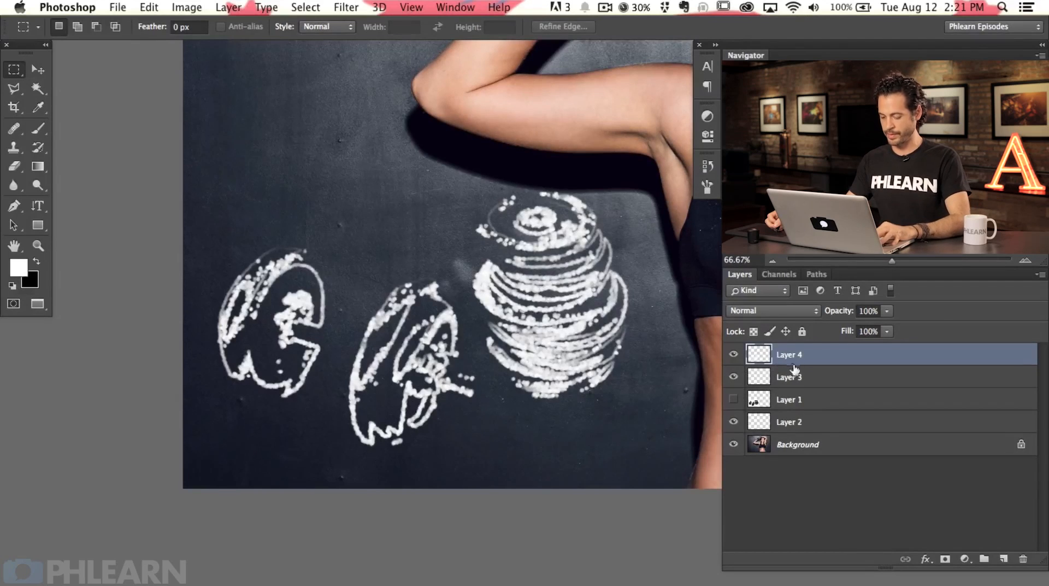
{"action": "key", "text": "Delete"}
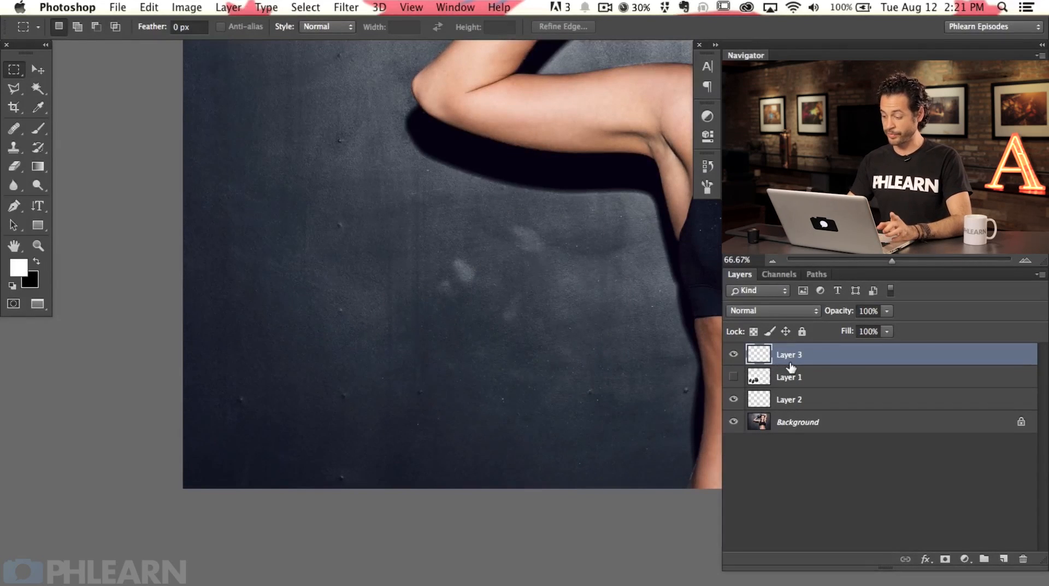
{"action": "key", "text": "Delete"}
{"action": "left_click", "coordinate": [733, 354]}
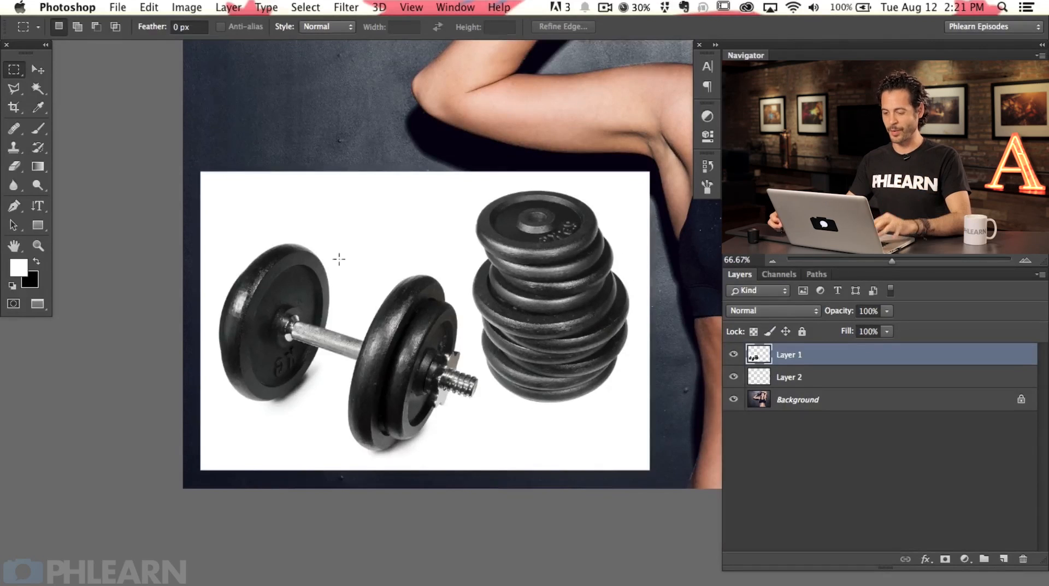
Duplicate the Blue channel and apply Levels to the copy with input values 47, 1.00 and 76
{"action": "left_click_drag", "start_coordinate": [434, 338], "coordinate": [414, 334]}
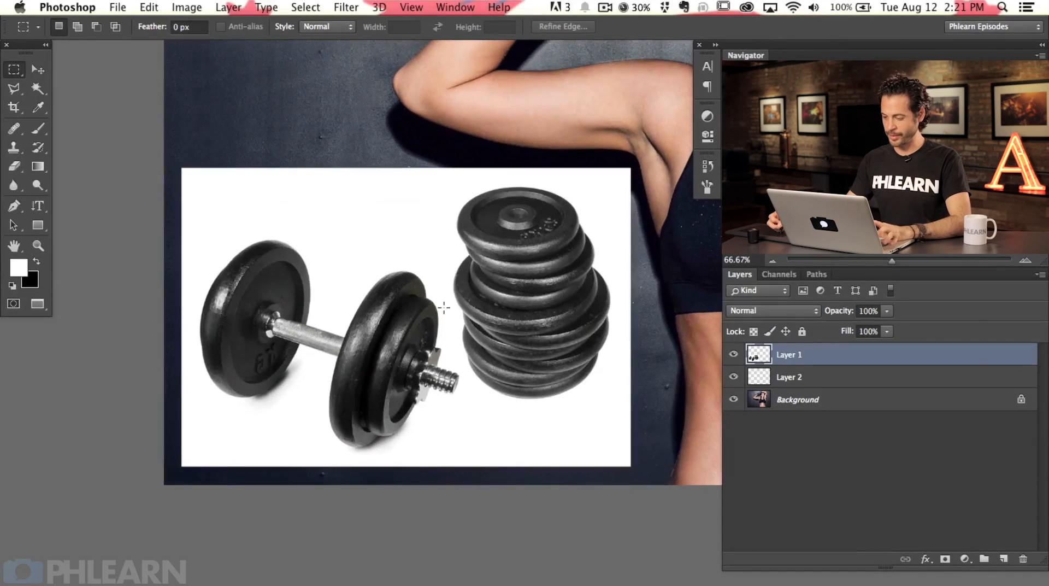
{"action": "left_click", "coordinate": [781, 275]}
{"action": "left_click_drag", "start_coordinate": [842, 355], "coordinate": [1001, 559]}
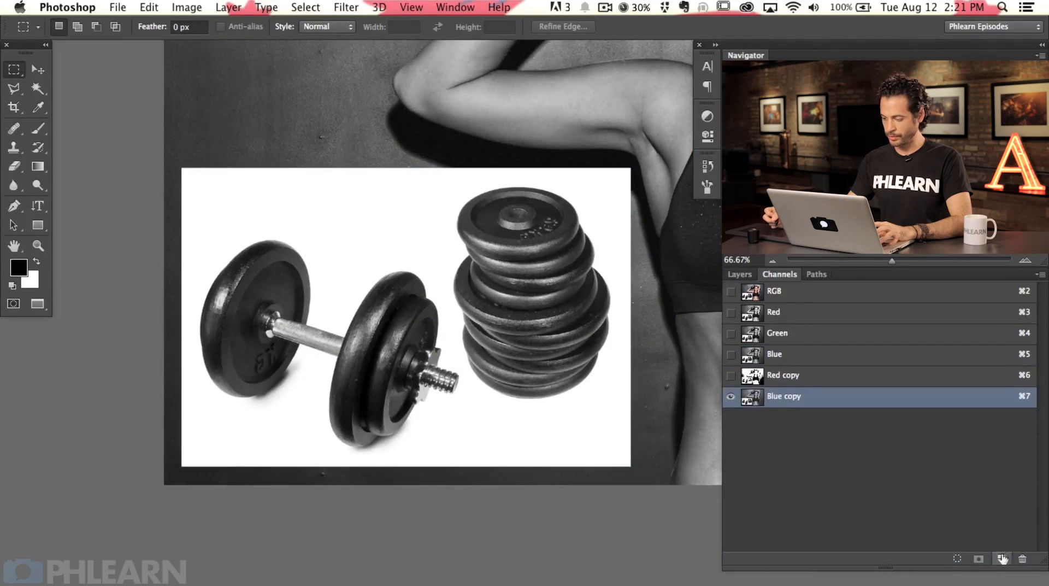
{"action": "key", "text": "super+l"}
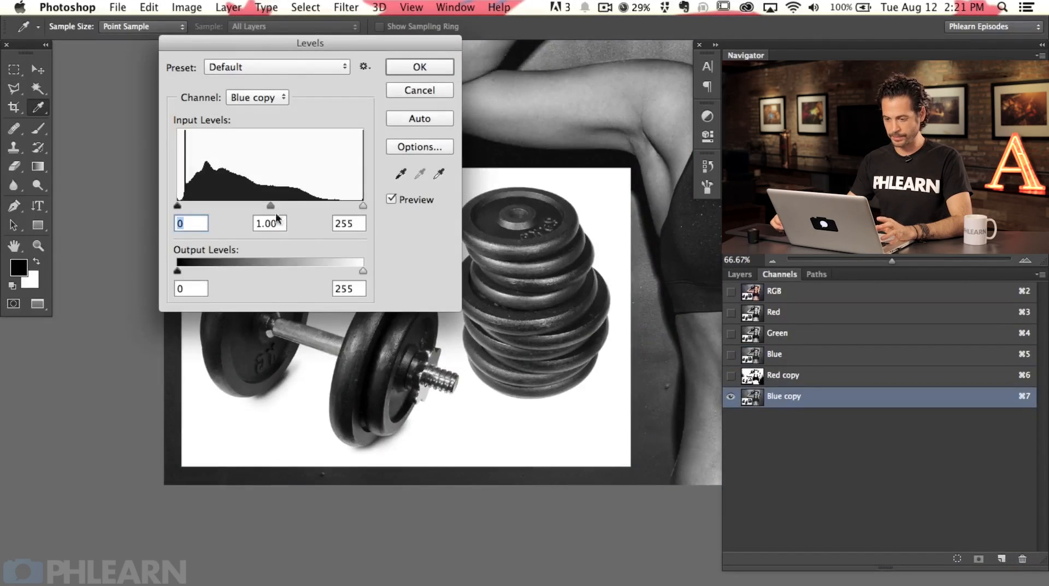
{"action": "left_click_drag", "start_coordinate": [185, 208], "coordinate": [196, 207]}
{"action": "left_click_drag", "start_coordinate": [362, 211], "coordinate": [213, 209]}
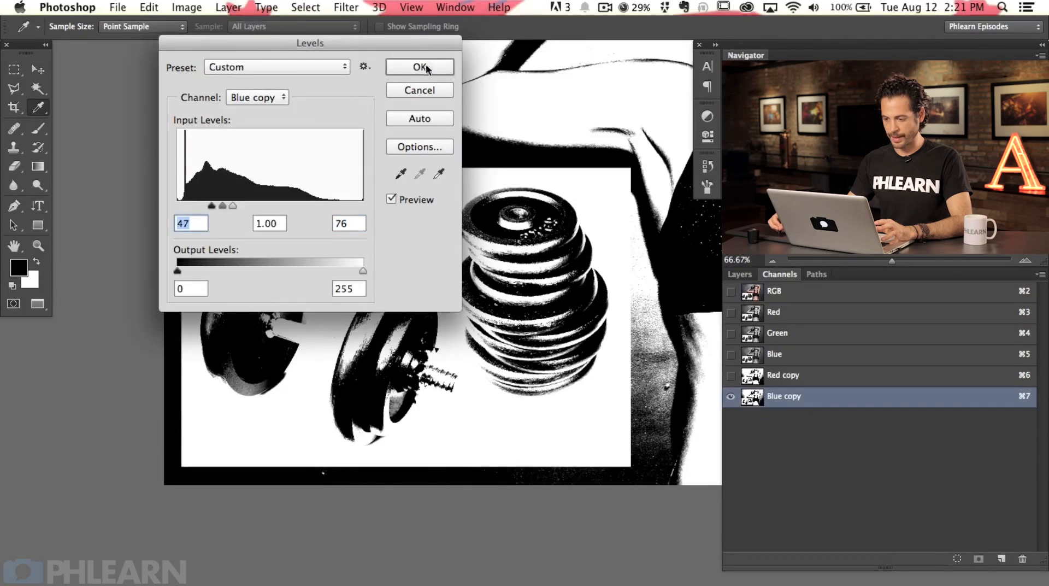
{"action": "left_click", "coordinate": [424, 66]}
{"action": "key", "text": "m"}
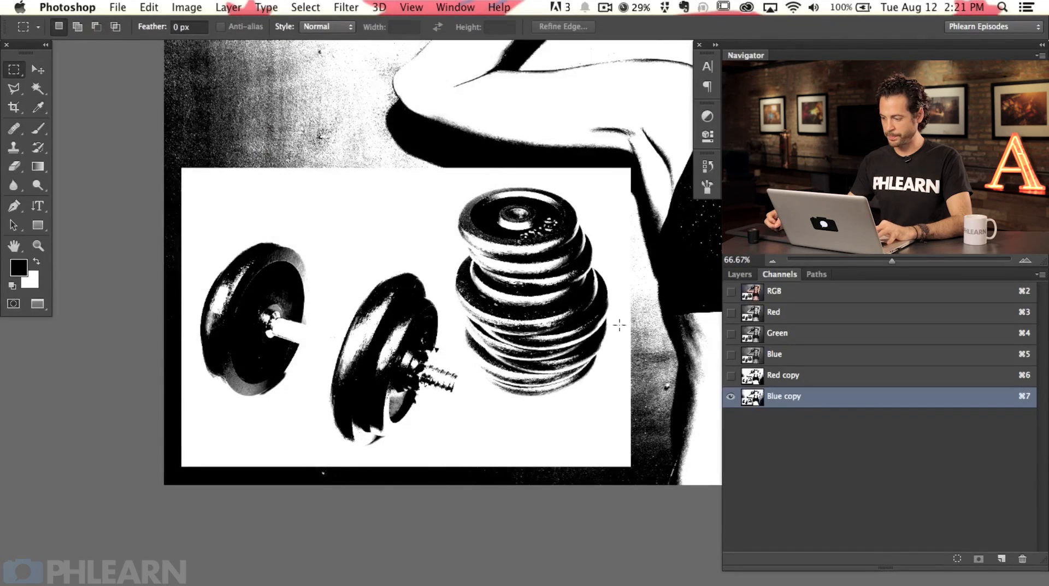
Load the Blue copy channel as a selection and invert it so the dark areas are selected
{"action": "left_click", "coordinate": [753, 399], "text": "super"}
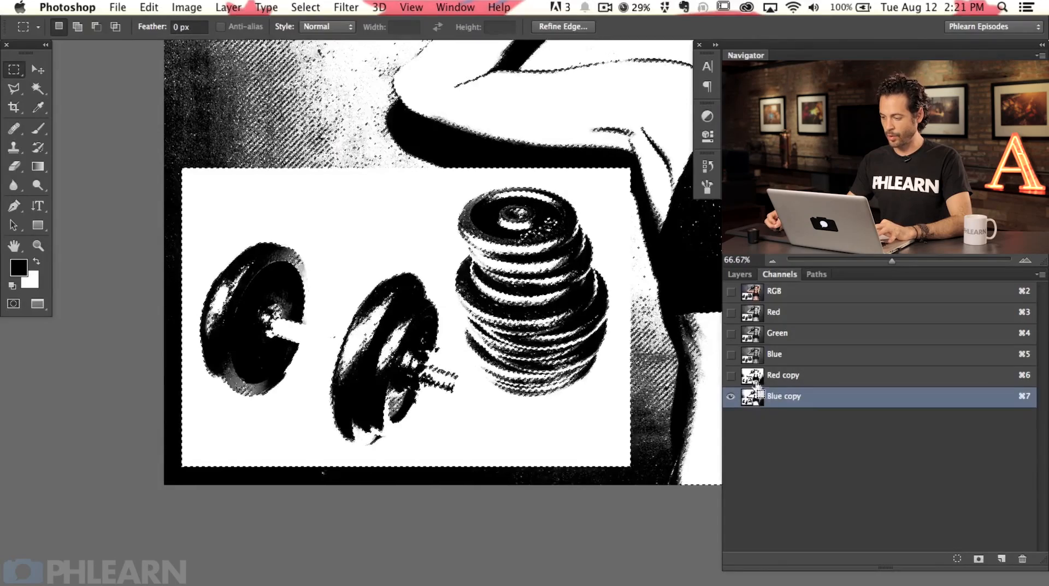
{"action": "left_click", "coordinate": [740, 275]}
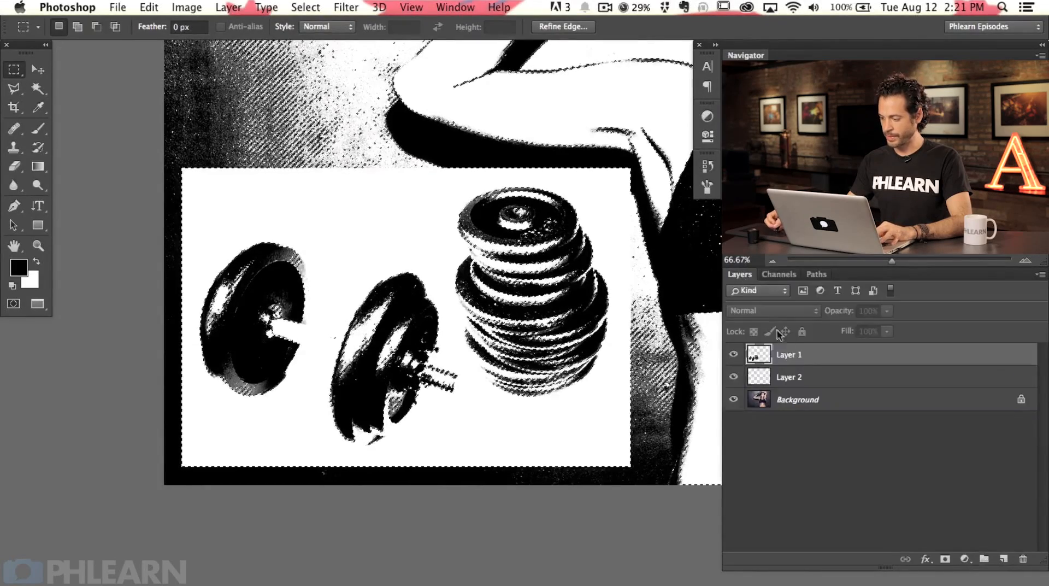
{"action": "key", "text": "super+minus"}
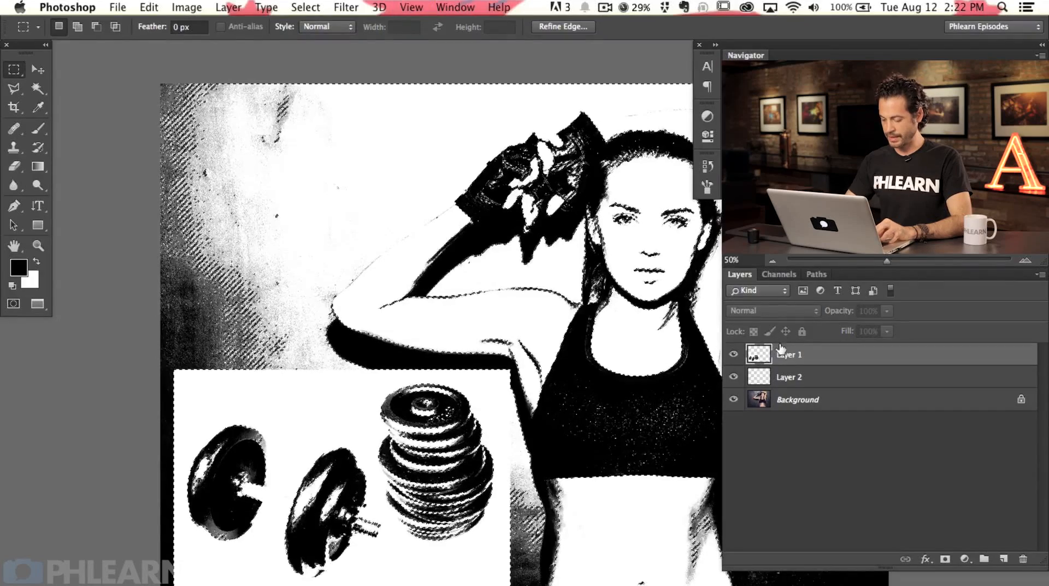
{"action": "left_click", "coordinate": [305, 8]}
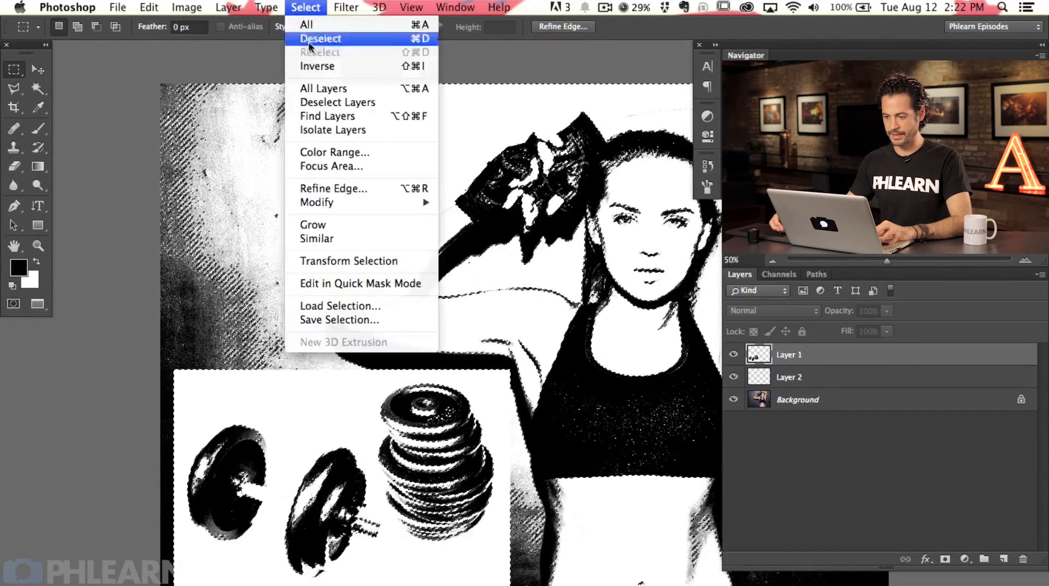
{"action": "left_click", "coordinate": [336, 65]}
{"action": "scroll", "coordinate": [309, 246], "scroll_direction": "right", "scroll_amount": 3}
{"action": "scroll", "coordinate": [452, 347], "scroll_direction": "right", "scroll_amount": 2}
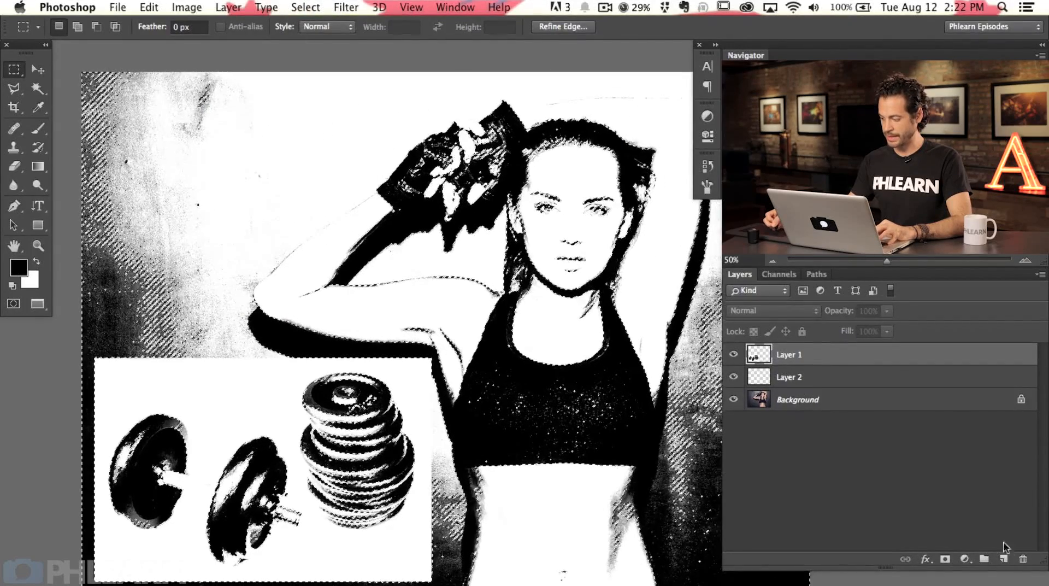
Add a new empty layer above Layer 1 and subtract everything outside the weights from the selection
{"action": "left_click", "coordinate": [1002, 559]}
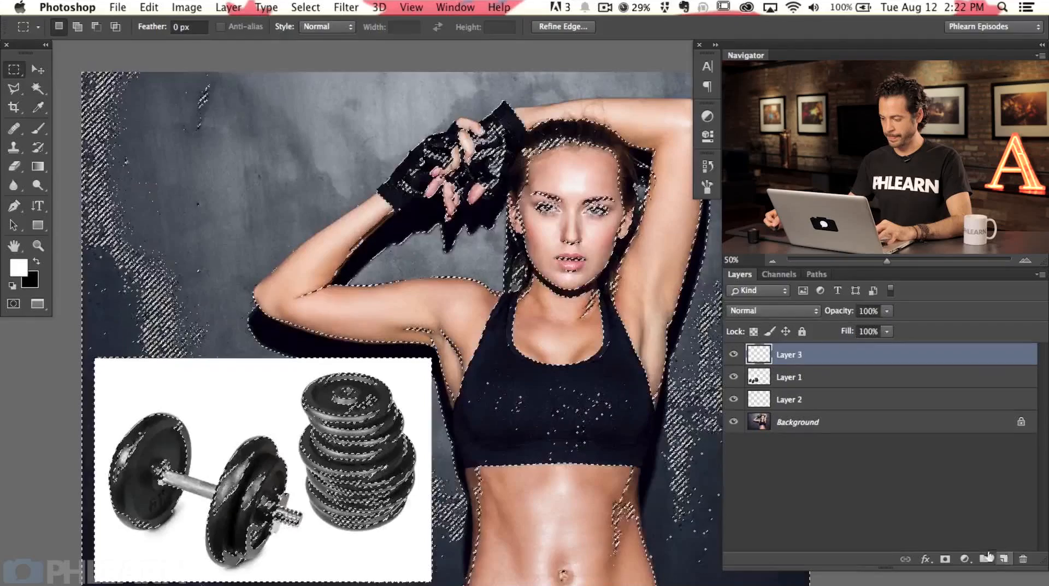
{"action": "key", "text": "x"}
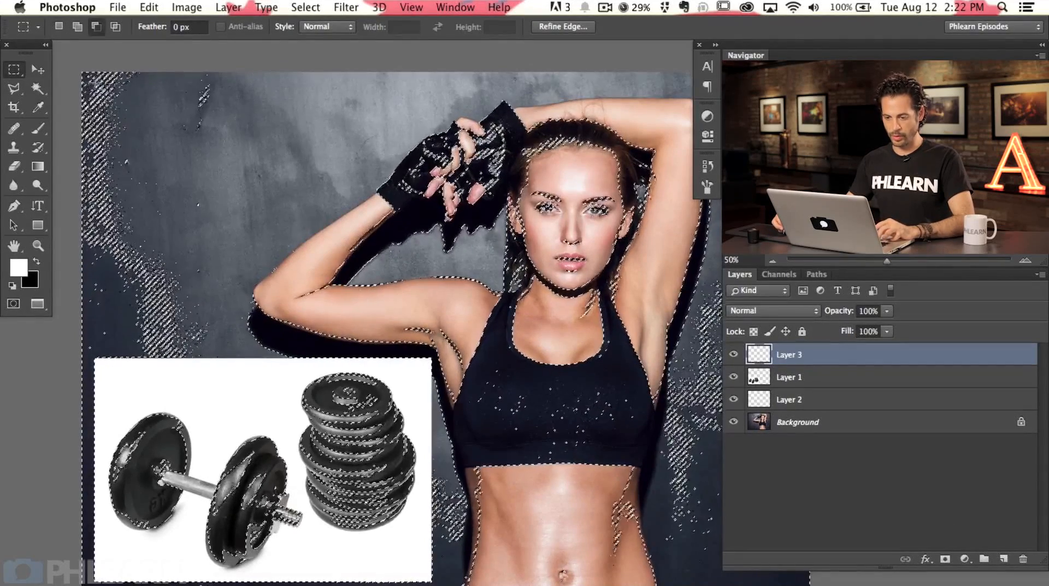
{"action": "left_click_drag", "start_coordinate": [68, 60], "coordinate": [631, 364]}
{"action": "left_click_drag", "start_coordinate": [555, 433], "coordinate": [413, 377]}
{"action": "left_click_drag", "start_coordinate": [414, 254], "coordinate": [399, 312]}
{"action": "left_click_drag", "start_coordinate": [272, 81], "coordinate": [945, 563]}
{"action": "left_click_drag", "start_coordinate": [309, 556], "coordinate": [133, 440]}
{"action": "left_click_drag", "start_coordinate": [157, 167], "coordinate": [176, 489]}
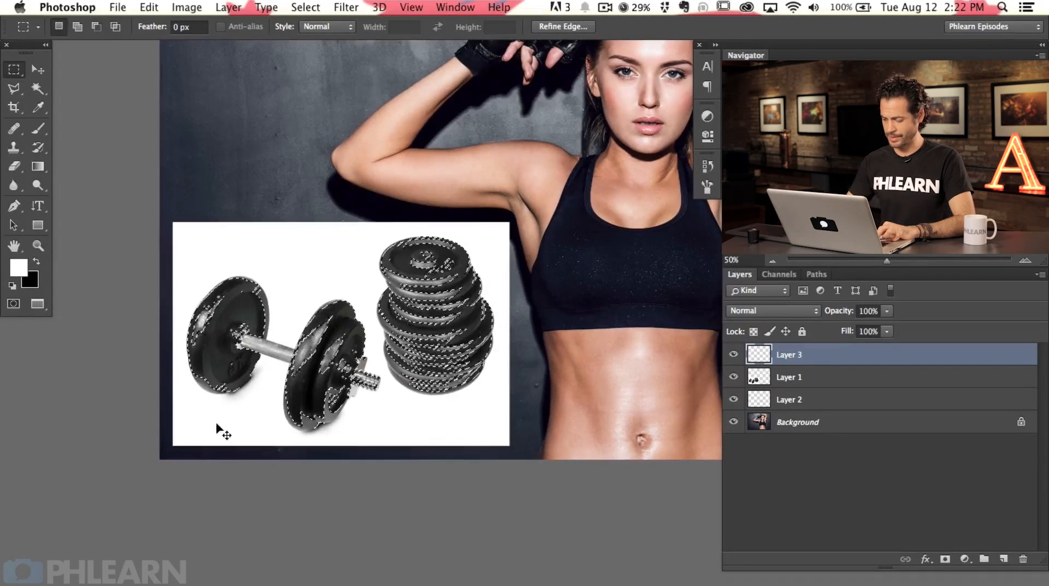
Hide the weights photo on Layer 1 and convert the selection into a work path
{"action": "key", "text": "super+plus"}
{"action": "scroll", "coordinate": [476, 436], "scroll_direction": "left", "scroll_amount": 5}
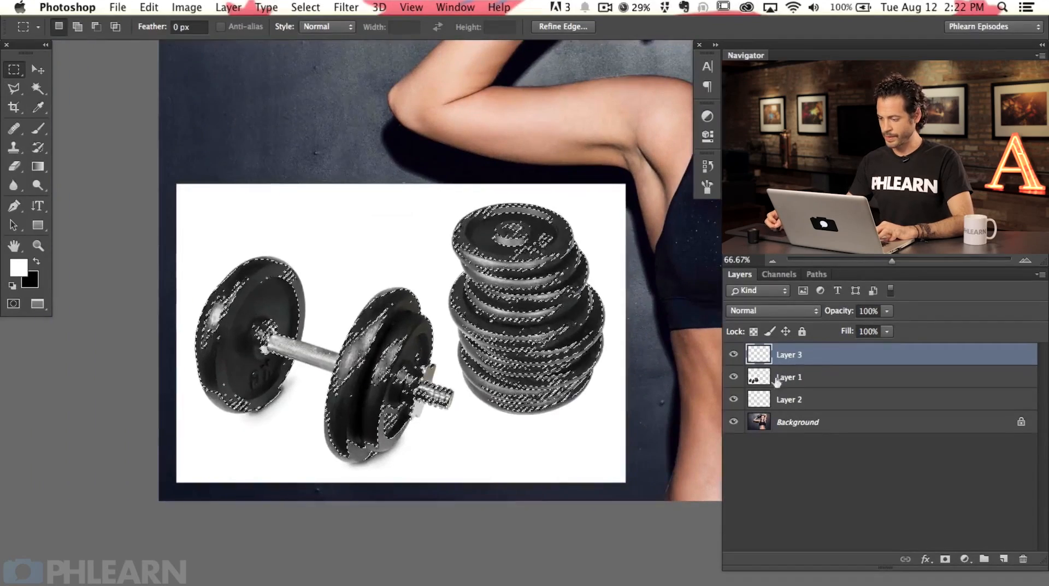
{"action": "left_click", "coordinate": [733, 377]}
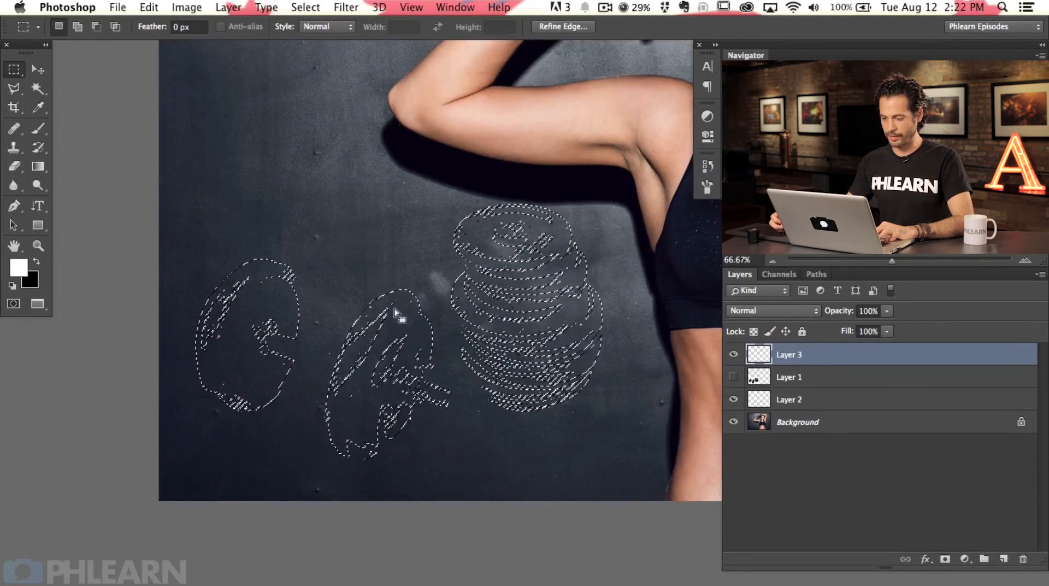
{"action": "left_click", "coordinate": [815, 273]}
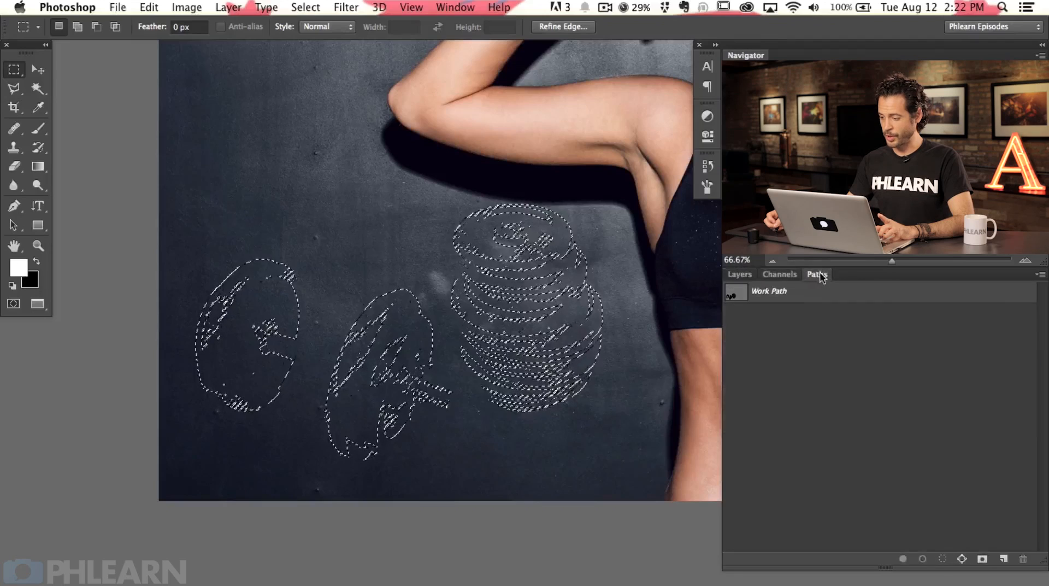
{"action": "left_click", "coordinate": [957, 557]}
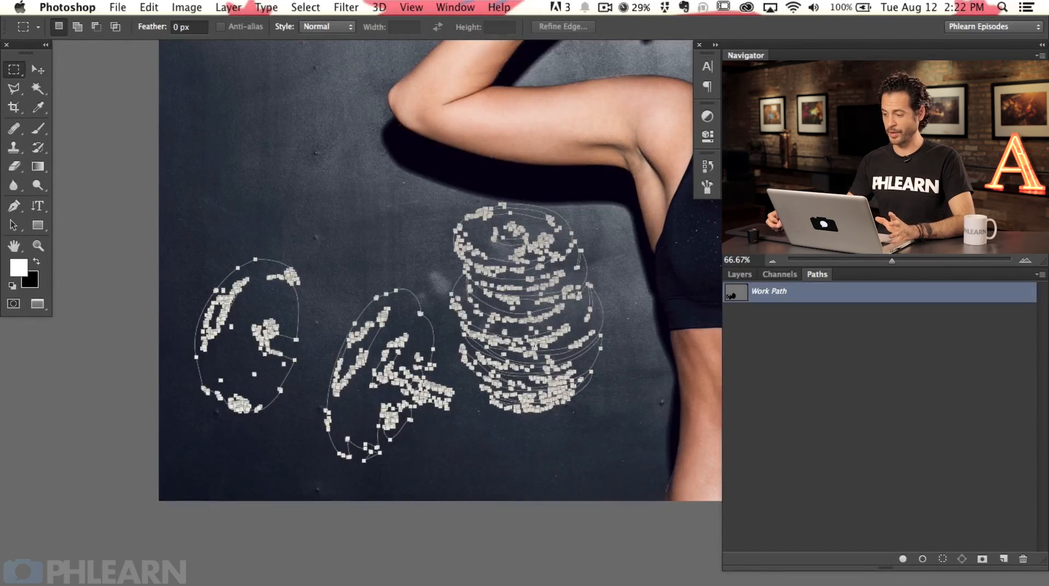
Stroke the new Work Path on Layer 3 using the Brush with Simulate Pressure enabled, and deselect the path
{"action": "right_click", "coordinate": [803, 291]}
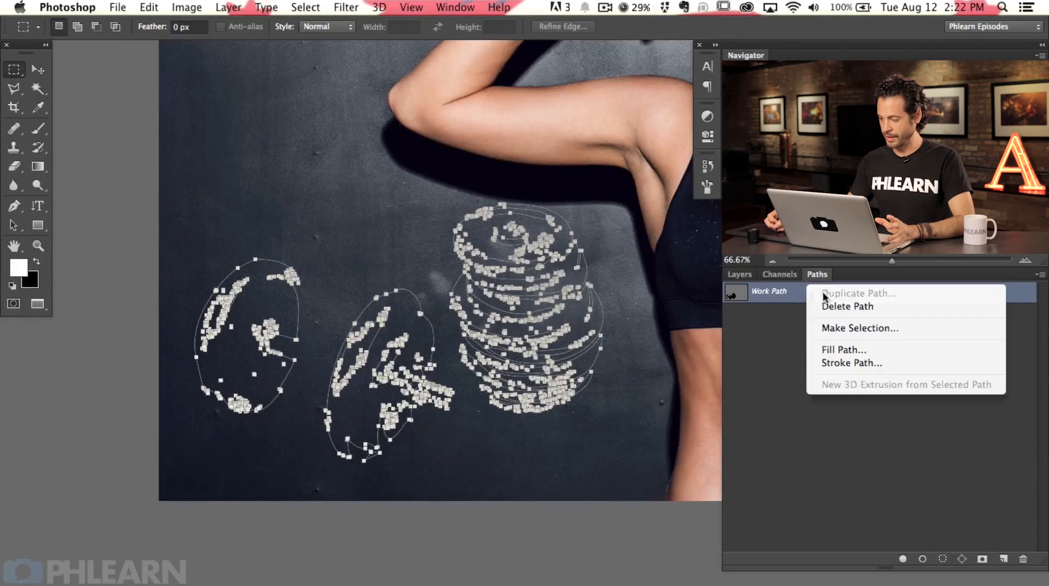
{"action": "left_click", "coordinate": [867, 328]}
{"action": "key", "text": "Escape"}
{"action": "right_click", "coordinate": [854, 297]}
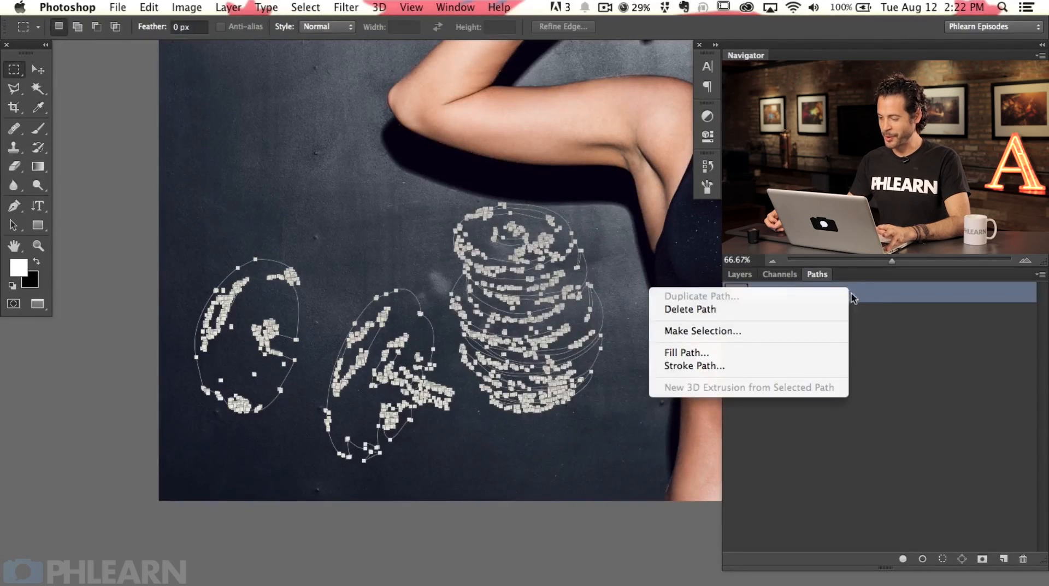
{"action": "left_click", "coordinate": [798, 366]}
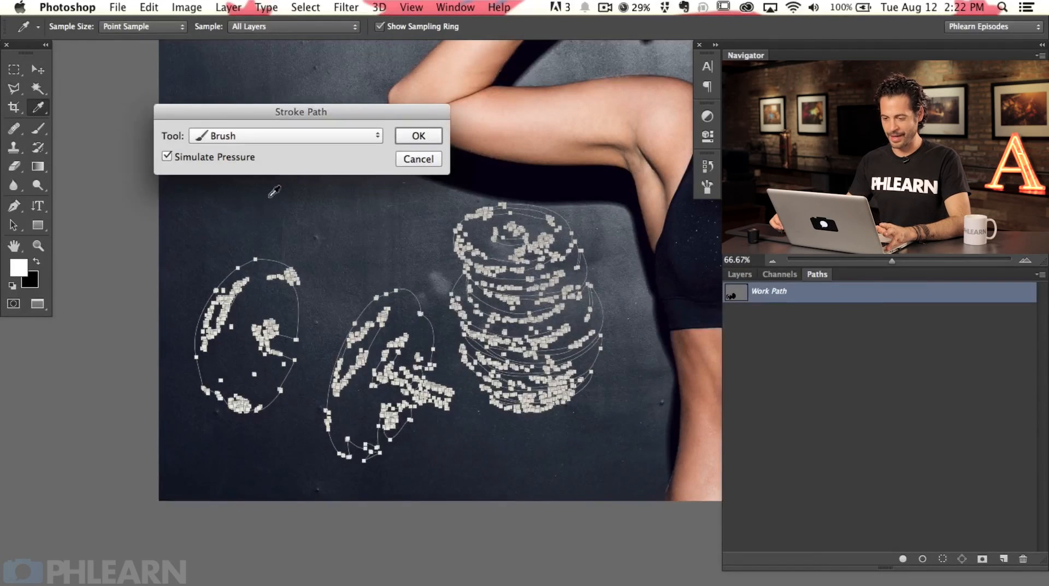
{"action": "left_click", "coordinate": [407, 137]}
{"action": "key", "text": "m"}
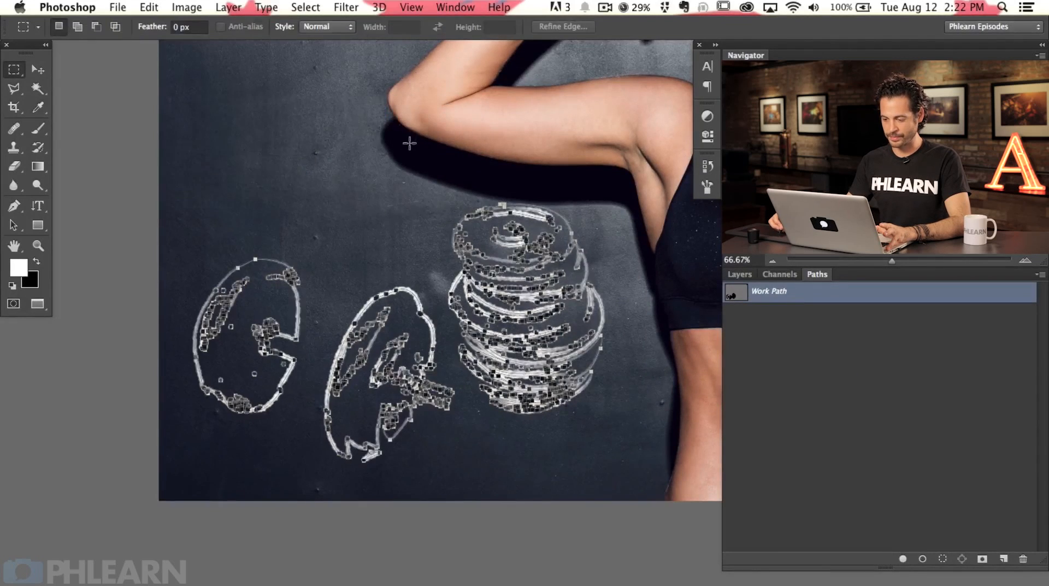
{"action": "left_click", "coordinate": [789, 336]}
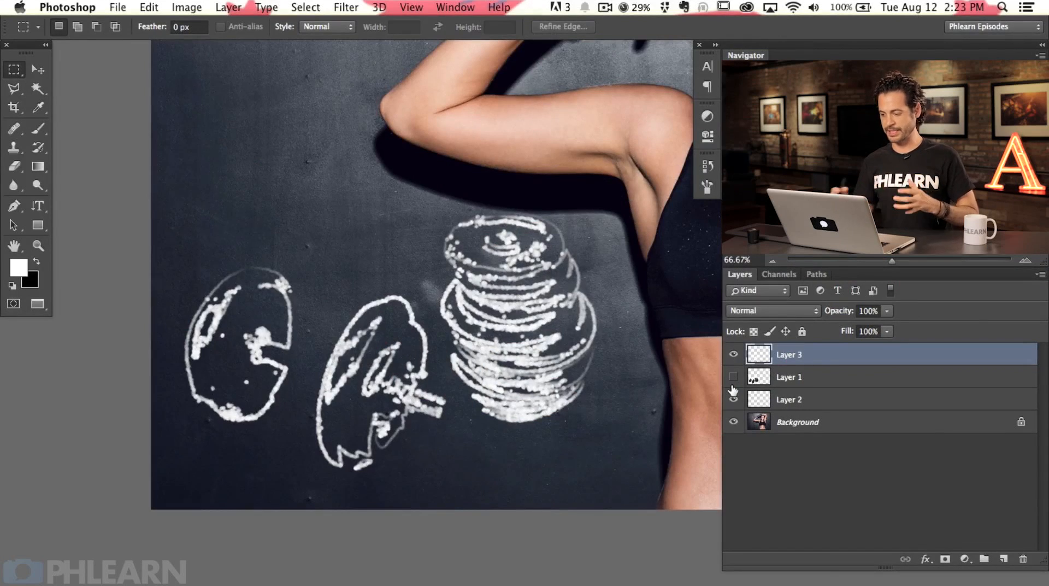
Add a new empty layer above Layer 3 and activate the Brush tool for hand-drawn chalk lines
{"action": "left_click", "coordinate": [1004, 558]}
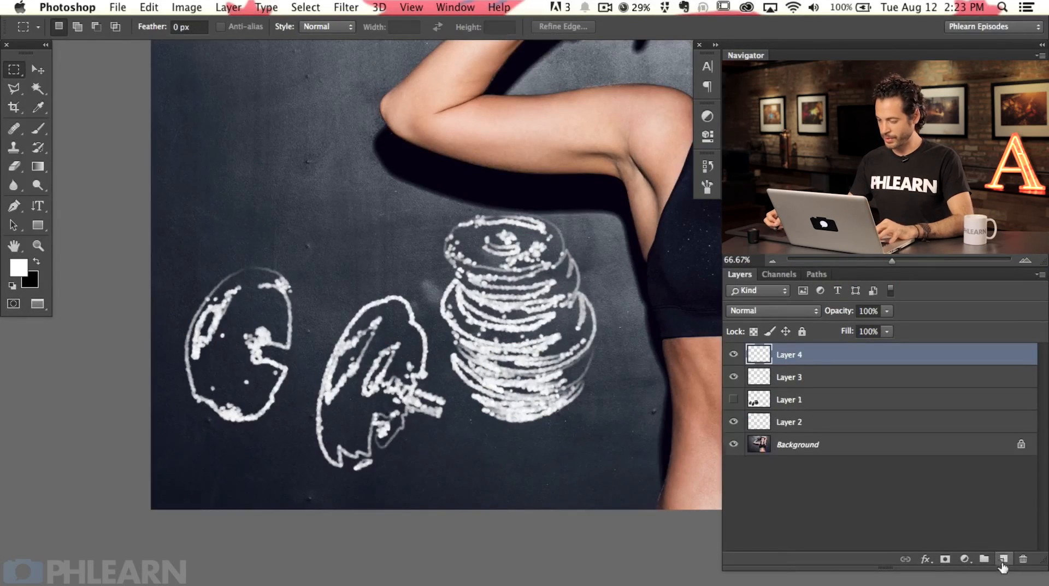
{"action": "key", "text": "b"}
{"action": "left_click_drag", "start_coordinate": [297, 351], "coordinate": [326, 367]}
{"action": "key", "text": "super+z"}
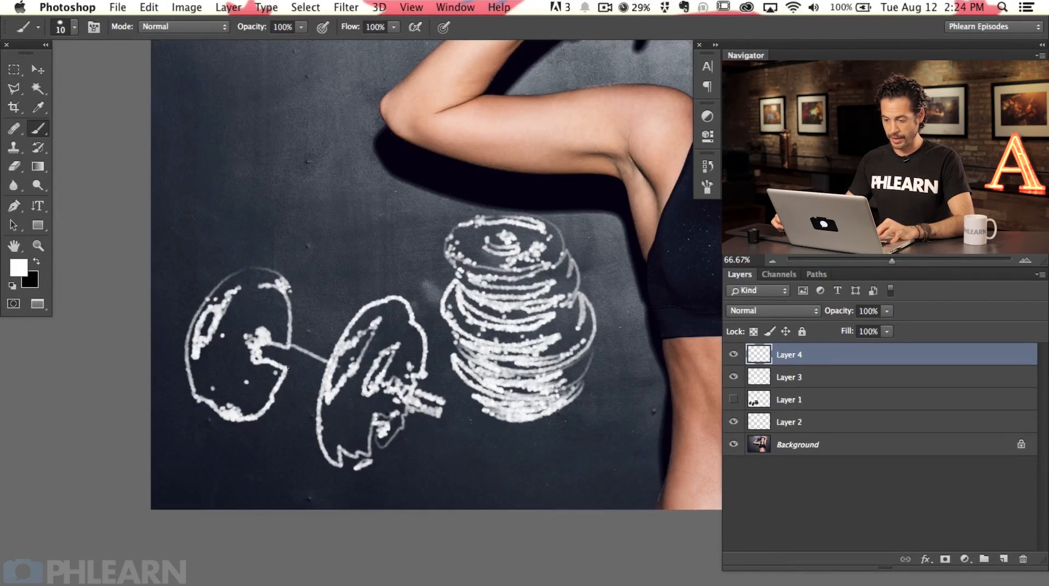
{"action": "key", "text": "super+z"}
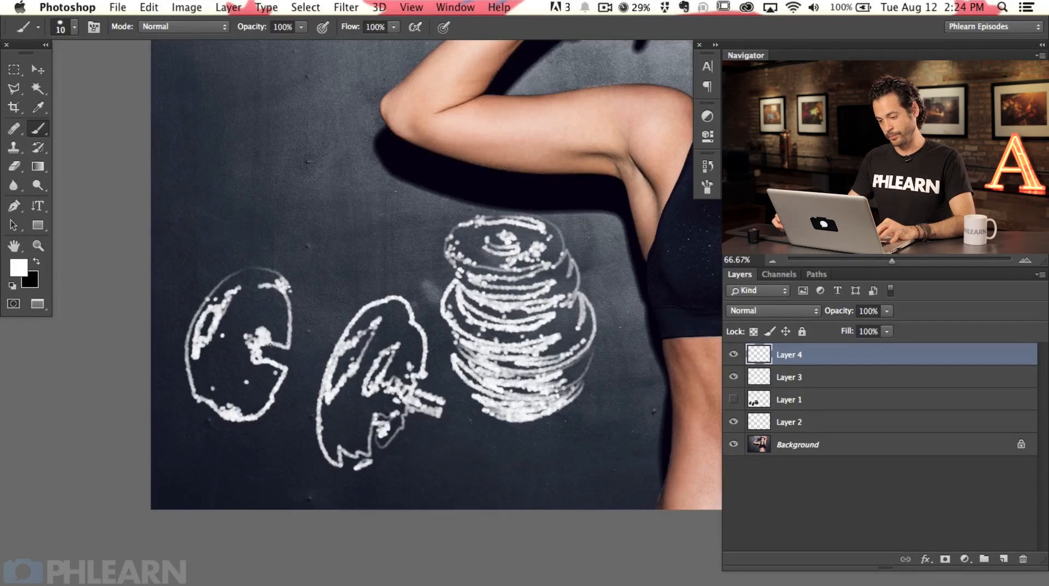
Brush two white chalk lines between the dumbbell's plates to form the upper and lower edges of its handle
{"action": "key", "text": "r"}
{"action": "mouse_move", "coordinate": [185, 339]}
{"action": "left_mouse_down"}
{"action": "mouse_move", "coordinate": [181, 415]}
{"action": "mouse_move", "coordinate": [212, 512]}
{"action": "mouse_move", "coordinate": [245, 541]}
{"action": "mouse_move", "coordinate": [284, 552]}
{"action": "left_mouse_up"}
{"action": "key", "text": "b"}
{"action": "left_click_drag", "start_coordinate": [275, 382], "coordinate": [338, 365]}
{"action": "left_click_drag", "start_coordinate": [288, 400], "coordinate": [340, 382]}
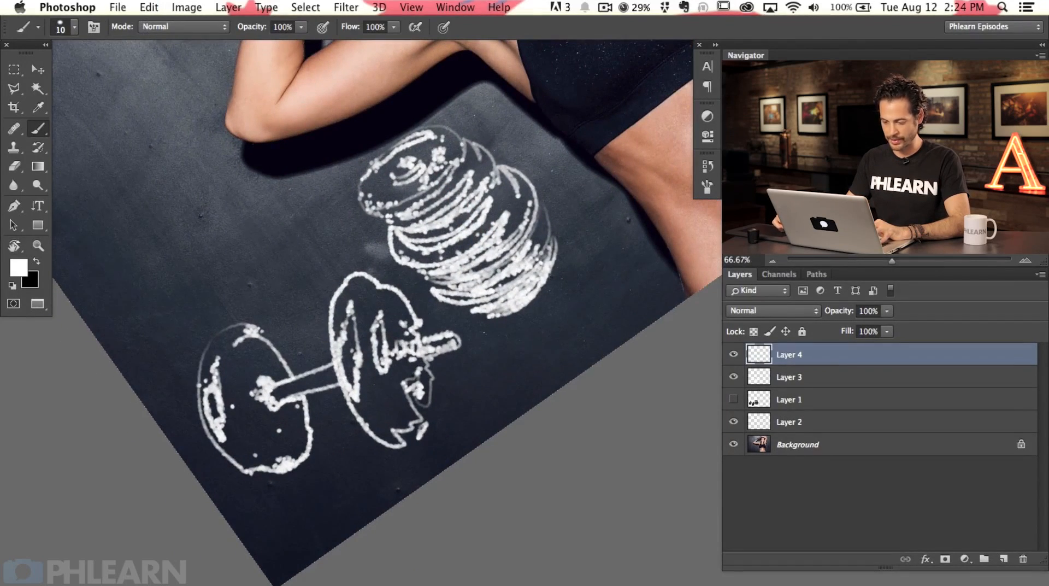
Brush chalk lines along the inner rim and outer edges of the dumbbell's left plate
{"action": "key", "text": "r"}
{"action": "left_click_drag", "start_coordinate": [309, 453], "coordinate": [274, 311]}
{"action": "key", "text": "b"}
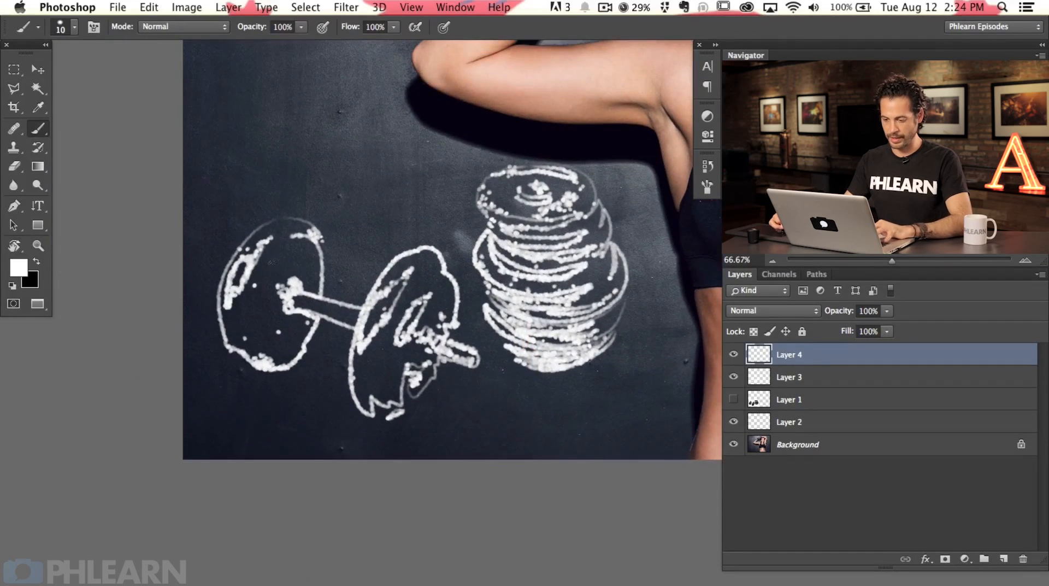
{"action": "mouse_move", "coordinate": [247, 286]}
{"action": "left_mouse_down"}
{"action": "mouse_move", "coordinate": [251, 359]}
{"action": "mouse_move", "coordinate": [267, 388]}
{"action": "mouse_move", "coordinate": [269, 373]}
{"action": "left_mouse_up"}
{"action": "key", "text": "super+z"}
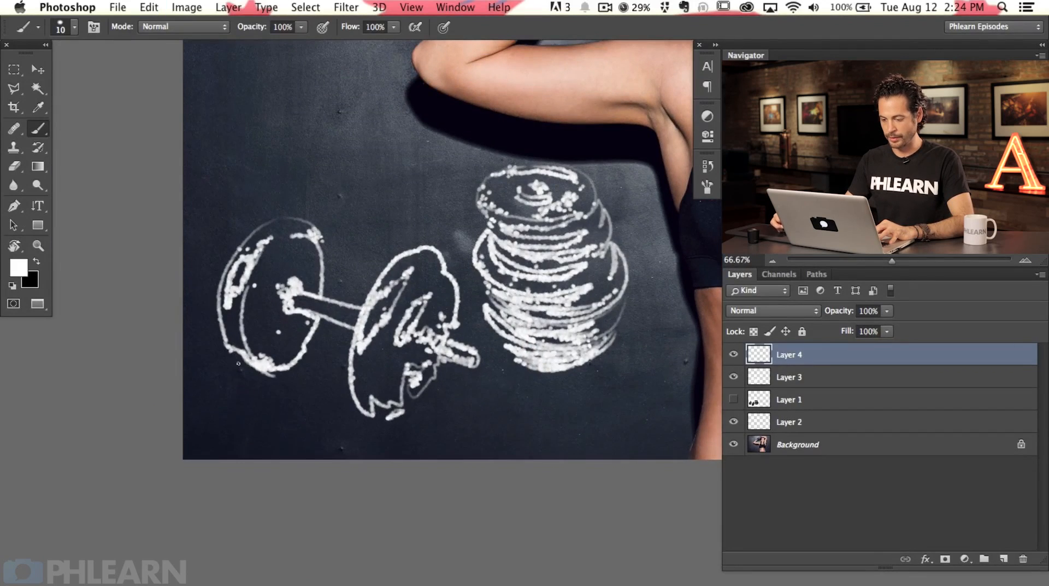
{"action": "left_click_drag", "start_coordinate": [241, 247], "coordinate": [231, 355]}
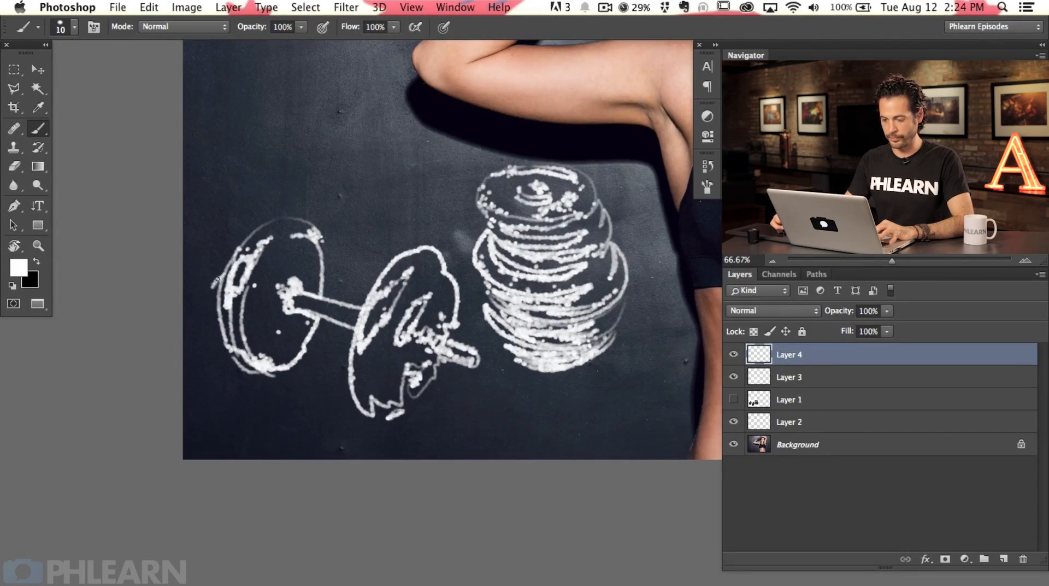
{"action": "left_click_drag", "start_coordinate": [316, 228], "coordinate": [323, 284]}
{"action": "left_click_drag", "start_coordinate": [285, 235], "coordinate": [263, 267]}
Brush in the rims and lower edges of the dumbbell's right plates and strengthen the weight stack's left edge
{"action": "left_click_drag", "start_coordinate": [373, 406], "coordinate": [376, 349]}
{"action": "left_click_drag", "start_coordinate": [405, 310], "coordinate": [412, 398]}
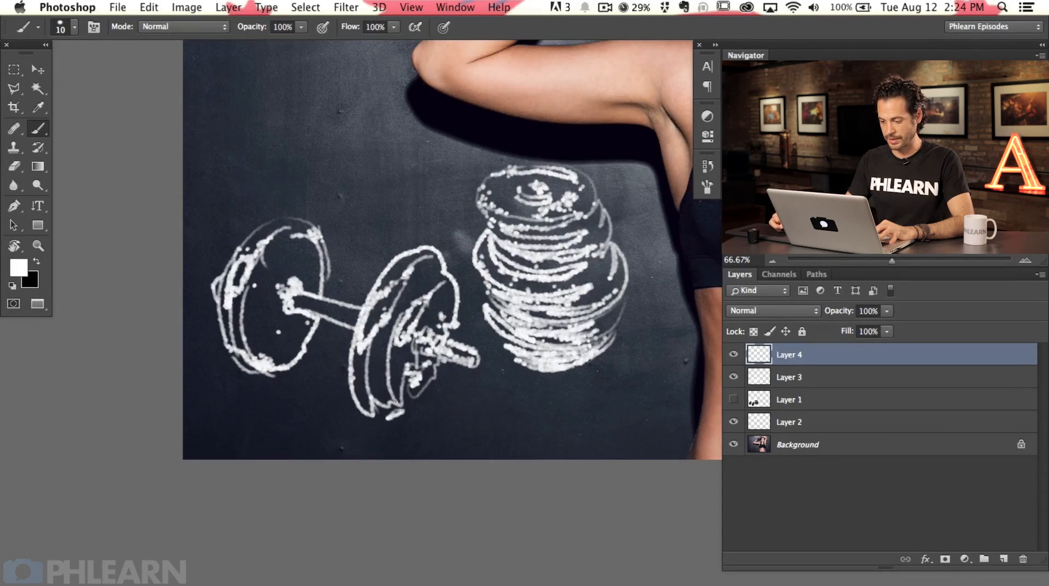
{"action": "left_click_drag", "start_coordinate": [375, 414], "coordinate": [424, 402]}
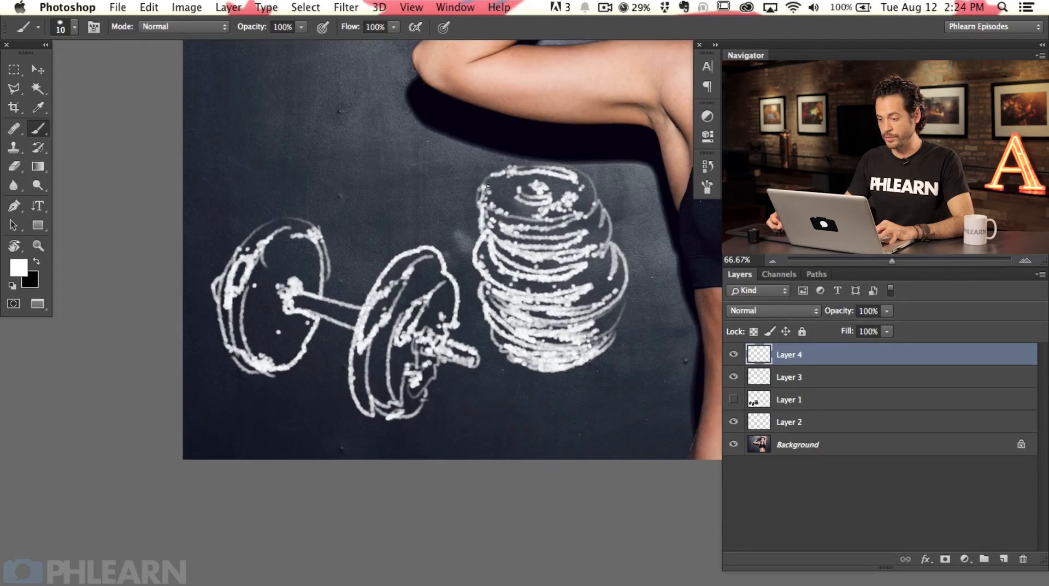
Brush a small chalk ring at the hub of the stack's top plate and compare the drawing with and without Layer 4
{"action": "left_click_drag", "start_coordinate": [543, 187], "coordinate": [549, 187]}
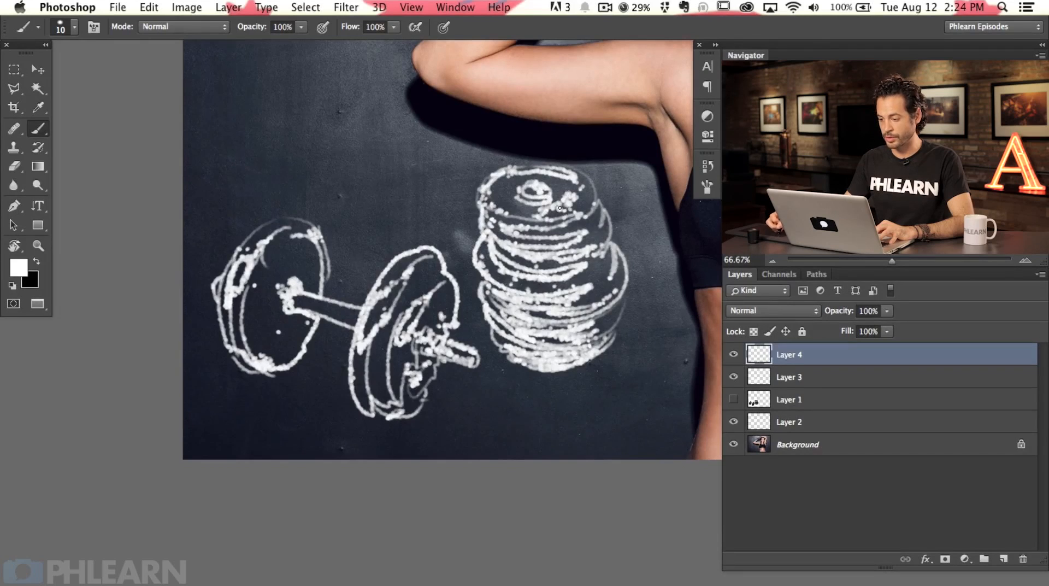
{"action": "left_click", "coordinate": [734, 355]}
{"action": "left_click", "coordinate": [735, 355]}
{"action": "left_click", "coordinate": [735, 356]}
{"action": "left_click", "coordinate": [735, 355]}
{"action": "left_click", "coordinate": [735, 356]}
Group Layer 3 and Layer 4 and add a new empty layer above the group
{"action": "left_click_drag", "start_coordinate": [591, 390], "coordinate": [551, 447]}
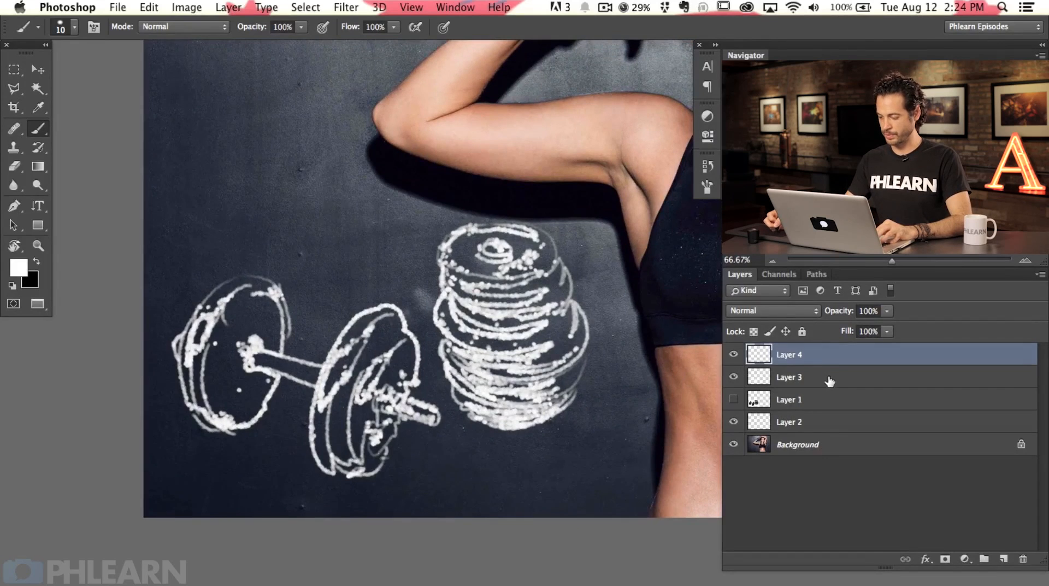
{"action": "left_click", "coordinate": [853, 375], "text": "shift"}
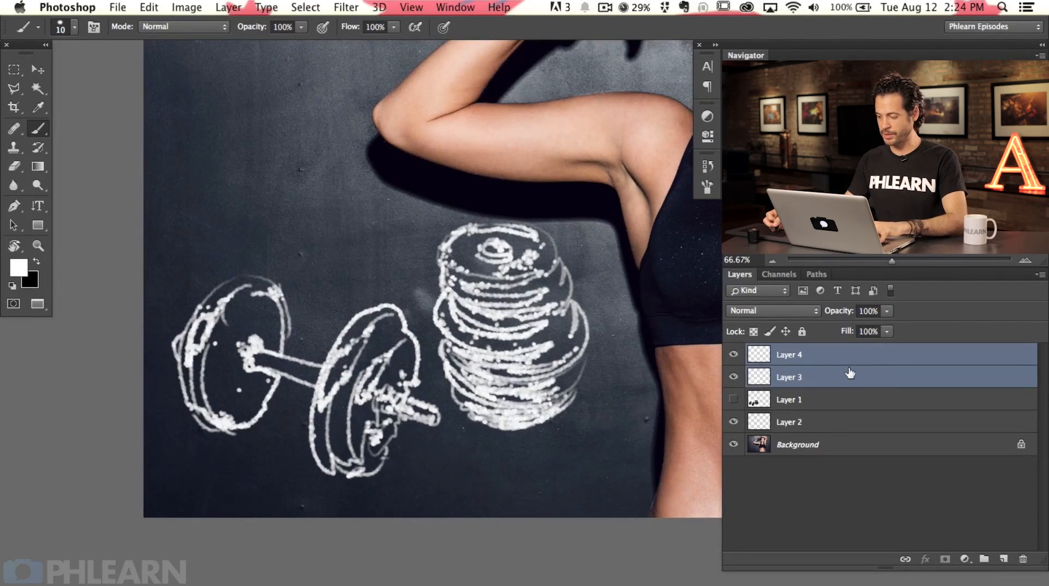
{"action": "key", "text": "super+g"}
{"action": "key", "text": "alt+shift+super+n"}
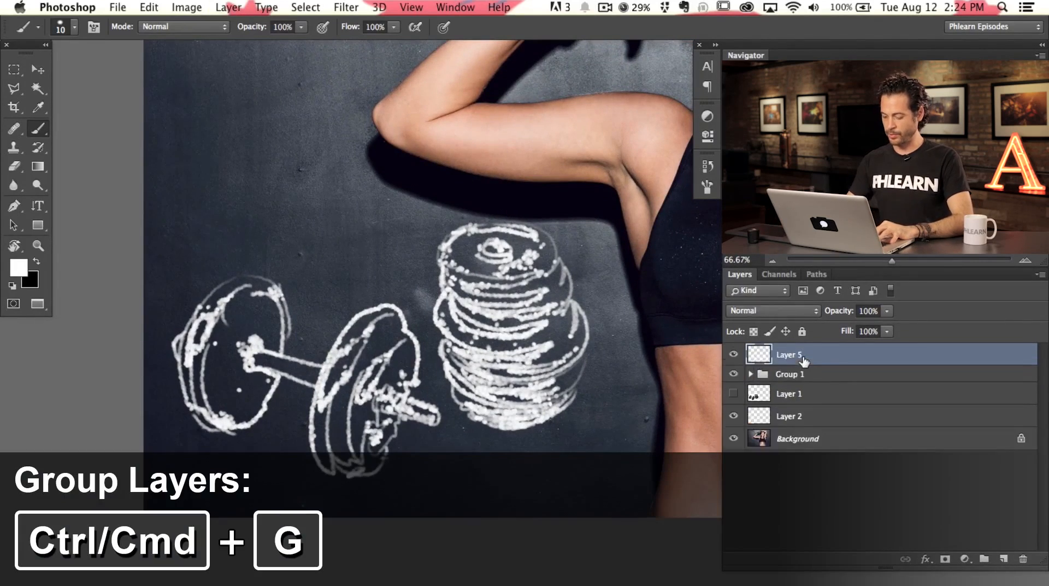
Brush the chalk words "WORK HARD" on two lines on the wall above the dumbbell and weight stack
{"action": "scroll", "coordinate": [245, 197], "scroll_direction": "up", "scroll_amount": 3}
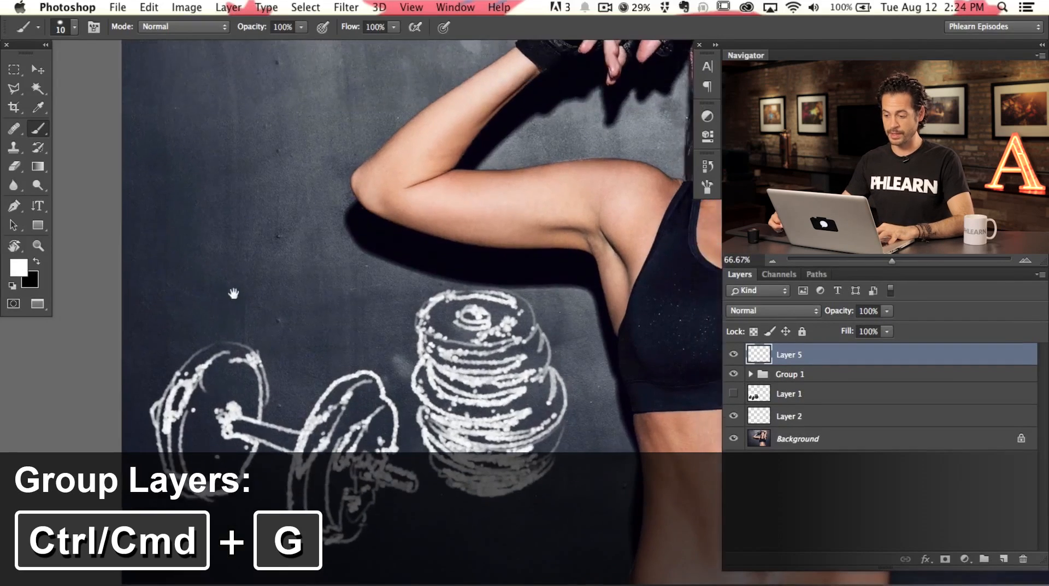
{"action": "mouse_move", "coordinate": [166, 234]}
{"action": "left_mouse_down"}
{"action": "mouse_move", "coordinate": [199, 272]}
{"action": "mouse_move", "coordinate": [212, 249]}
{"action": "mouse_move", "coordinate": [249, 239]}
{"action": "mouse_move", "coordinate": [285, 254]}
{"action": "left_mouse_up"}
{"action": "mouse_move", "coordinate": [302, 216]}
{"action": "left_mouse_down"}
{"action": "mouse_move", "coordinate": [298, 262]}
{"action": "mouse_move", "coordinate": [348, 246]}
{"action": "left_mouse_up"}
{"action": "left_click_drag", "start_coordinate": [263, 304], "coordinate": [279, 349]}
{"action": "mouse_move", "coordinate": [272, 328]}
{"action": "left_mouse_down"}
{"action": "mouse_move", "coordinate": [301, 312]}
{"action": "mouse_move", "coordinate": [309, 352]}
{"action": "left_mouse_up"}
{"action": "mouse_move", "coordinate": [316, 302]}
{"action": "left_mouse_down"}
{"action": "mouse_move", "coordinate": [322, 344]}
{"action": "mouse_move", "coordinate": [350, 343]}
{"action": "left_mouse_up"}
{"action": "left_click_drag", "start_coordinate": [321, 328], "coordinate": [341, 322]}
{"action": "mouse_move", "coordinate": [340, 306]}
{"action": "left_mouse_down"}
{"action": "mouse_move", "coordinate": [359, 331]}
{"action": "mouse_move", "coordinate": [398, 302]}
{"action": "left_mouse_up"}
{"action": "left_click_drag", "start_coordinate": [383, 287], "coordinate": [407, 318]}
{"action": "left_click_drag", "start_coordinate": [372, 288], "coordinate": [388, 316]}
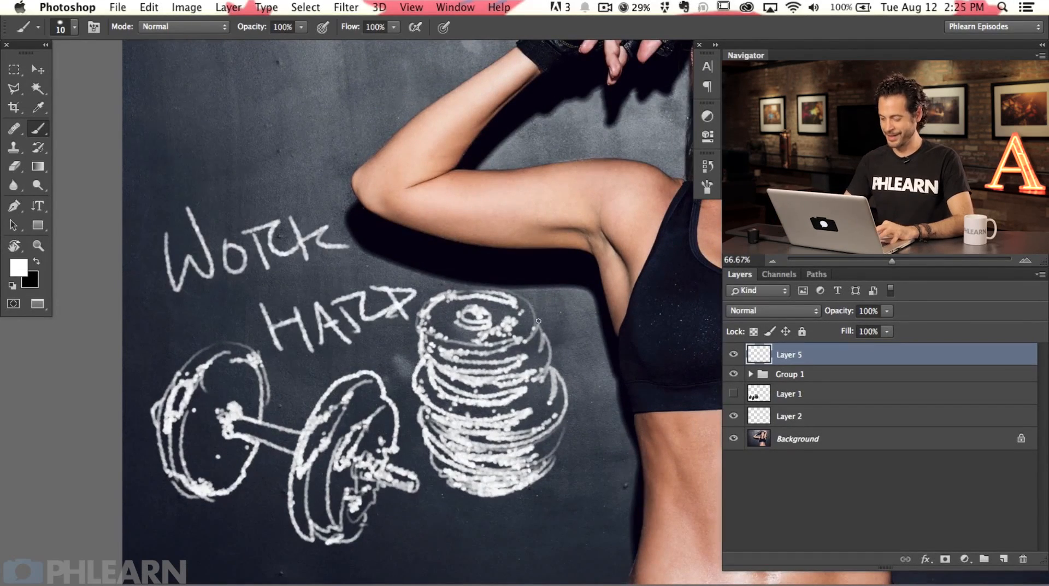
Scale the weights drawing in Group 1 down and move it lower on the wall, clear of the lettering
{"action": "key", "text": "super+minus"}
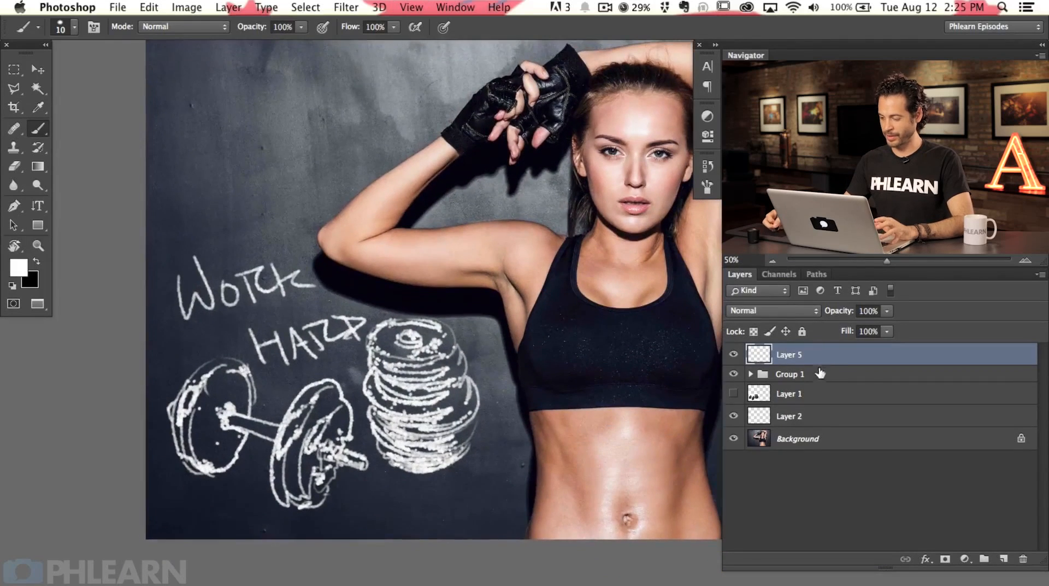
{"action": "left_click", "coordinate": [839, 377]}
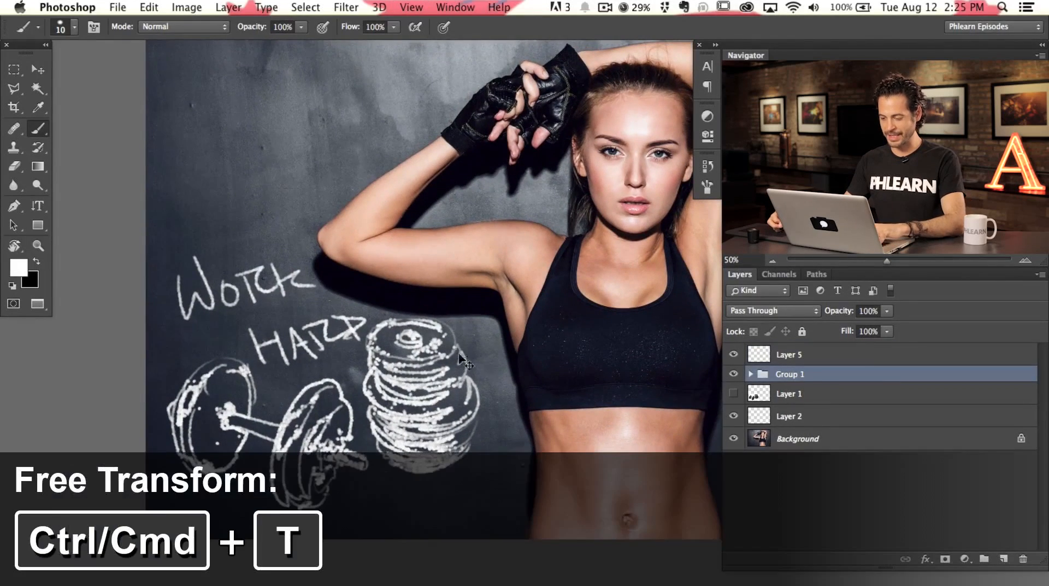
{"action": "key", "text": "super+t"}
{"action": "left_click_drag", "start_coordinate": [166, 510], "coordinate": [222, 471]}
{"action": "mouse_move", "coordinate": [369, 384]}
{"action": "left_mouse_down"}
{"action": "mouse_move", "coordinate": [344, 423]}
{"action": "mouse_move", "coordinate": [354, 436]}
{"action": "left_mouse_up"}
{"action": "key", "text": "Return"}
{"action": "key", "text": "b"}
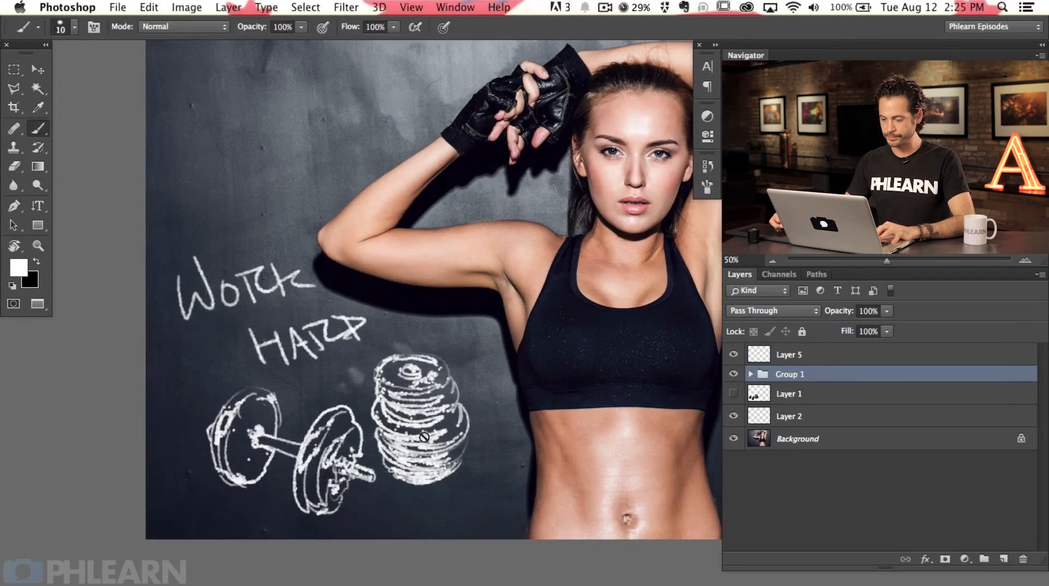
{"action": "key", "text": "v"}
{"action": "left_click_drag", "start_coordinate": [468, 453], "coordinate": [470, 449]}
{"action": "left_click_drag", "start_coordinate": [441, 400], "coordinate": [447, 450]}
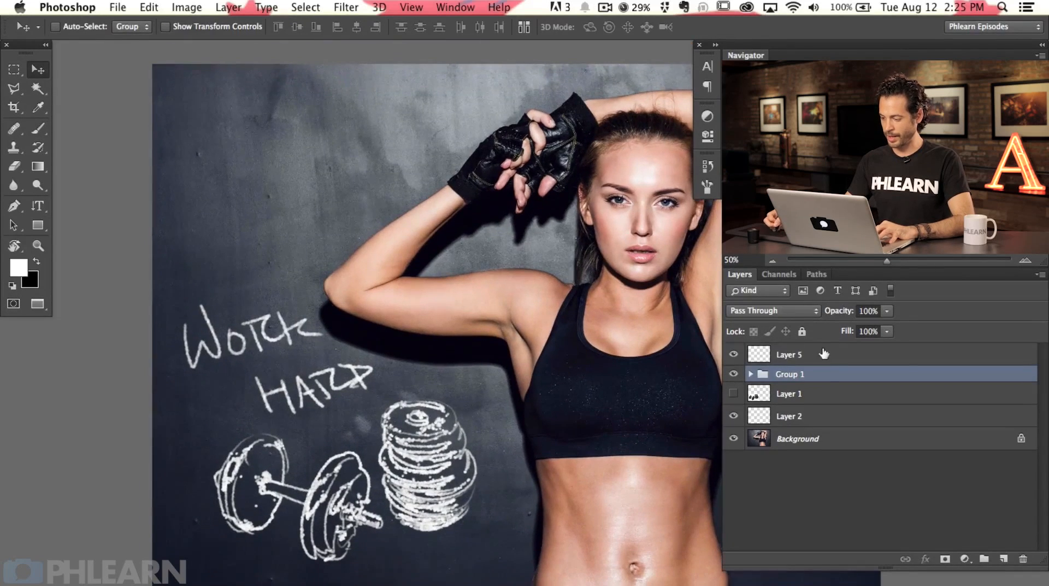
Add a new layer above Layer 5 and brush the chalk words "Play HARD" across the upper wall beside the gloves
{"action": "left_click", "coordinate": [824, 354]}
{"action": "key", "text": "super+alt+shift+n"}
{"action": "key", "text": "b"}
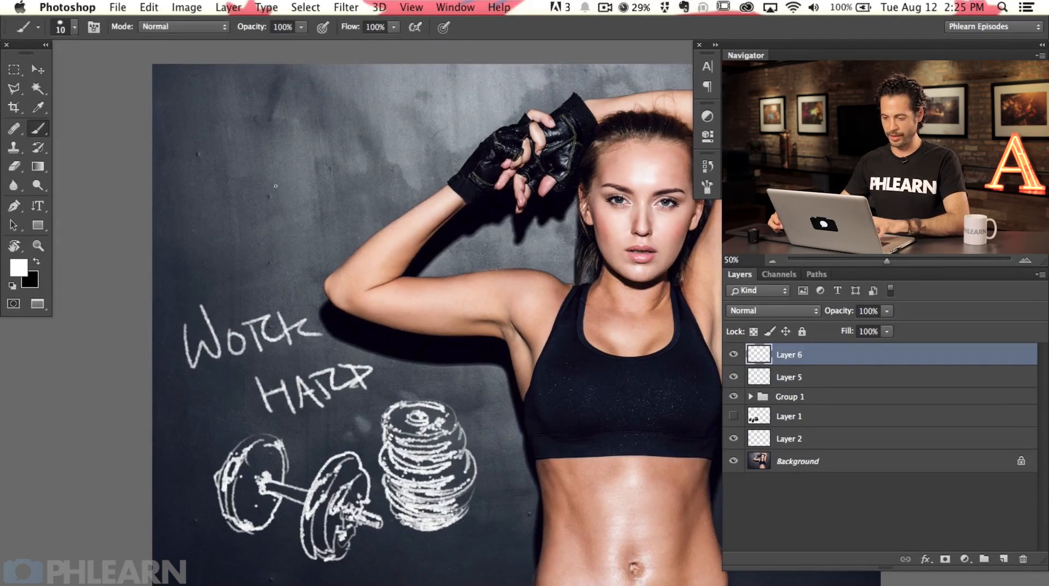
{"action": "mouse_move", "coordinate": [200, 154]}
{"action": "left_mouse_down"}
{"action": "mouse_move", "coordinate": [310, 186]}
{"action": "mouse_move", "coordinate": [330, 160]}
{"action": "mouse_move", "coordinate": [370, 179]}
{"action": "mouse_move", "coordinate": [429, 159]}
{"action": "left_mouse_up"}
Move the "Play HARD" lettering down above the dumbbell, then shrink the "WORK HARD" lettering and place it above
{"action": "key", "text": "v"}
{"action": "mouse_move", "coordinate": [431, 254]}
{"action": "left_mouse_down"}
{"action": "mouse_move", "coordinate": [434, 424]}
{"action": "mouse_move", "coordinate": [410, 456]}
{"action": "mouse_move", "coordinate": [347, 264]}
{"action": "mouse_move", "coordinate": [323, 303]}
{"action": "mouse_move", "coordinate": [320, 357]}
{"action": "left_mouse_up"}
{"action": "left_click", "coordinate": [800, 374]}
{"action": "key", "text": "ctrl+t"}
{"action": "left_click_drag", "start_coordinate": [351, 315], "coordinate": [274, 352]}
{"action": "key", "text": "Return"}
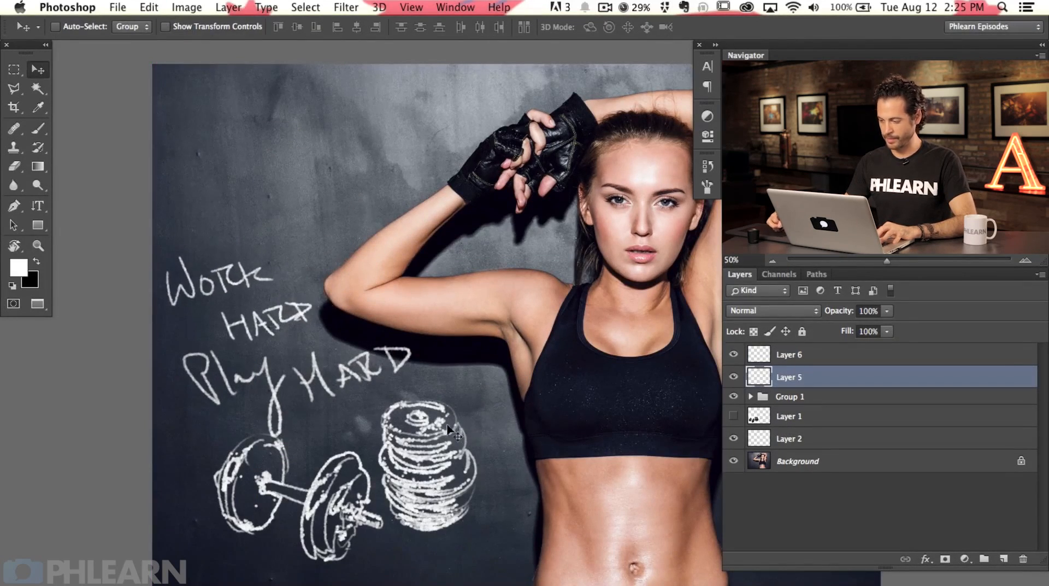
Move the "Play HARD" lettering back to the upper wall and place "WORK HARD" just above the drawn weights
{"action": "left_click", "coordinate": [786, 354]}
{"action": "left_click_drag", "start_coordinate": [511, 446], "coordinate": [499, 253]}
{"action": "left_click", "coordinate": [813, 378], "text": "shift"}
{"action": "key", "text": "super+alt+z"}
{"action": "key", "text": "super+alt+z"}
{"action": "left_click", "coordinate": [771, 358]}
{"action": "left_click", "coordinate": [811, 376]}
{"action": "left_click_drag", "start_coordinate": [486, 384], "coordinate": [546, 474]}
{"action": "left_click", "coordinate": [819, 361], "text": "shift"}
{"action": "left_click_drag", "start_coordinate": [633, 489], "coordinate": [646, 475]}
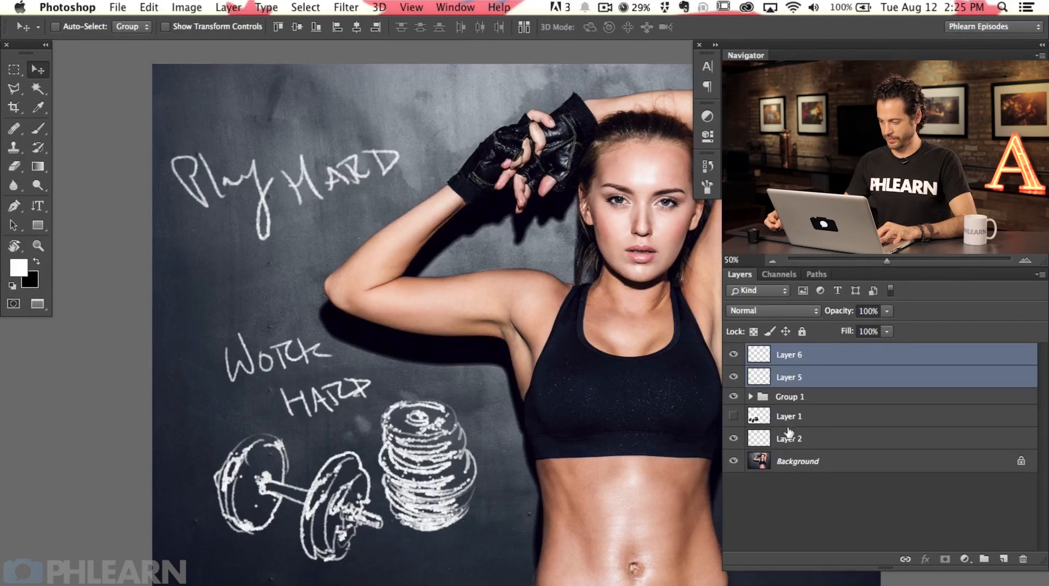
Shift Group 1 and Layer 5 toward the wall's left edge and scale them up together to about 110%
{"action": "left_click", "coordinate": [811, 396]}
{"action": "mouse_move", "coordinate": [579, 522]}
{"action": "left_mouse_down"}
{"action": "mouse_move", "coordinate": [547, 492]}
{"action": "mouse_move", "coordinate": [566, 516]}
{"action": "mouse_move", "coordinate": [567, 490]}
{"action": "left_mouse_up"}
{"action": "left_click", "coordinate": [798, 376], "text": "shift"}
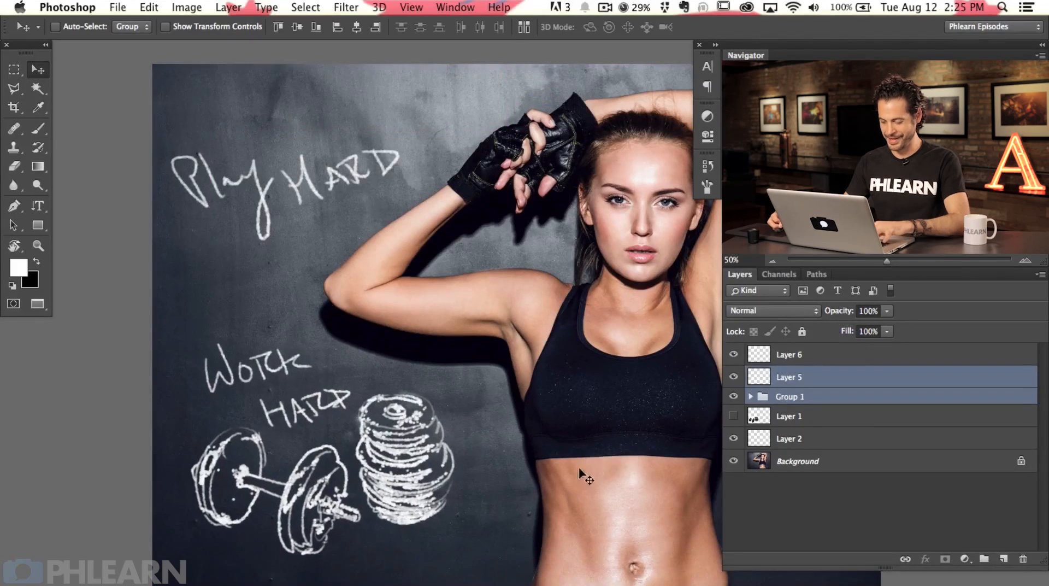
{"action": "key", "text": "ctrl+t"}
{"action": "left_click_drag", "start_coordinate": [192, 557], "coordinate": [162, 576]}
{"action": "left_click_drag", "start_coordinate": [286, 507], "coordinate": [312, 503]}
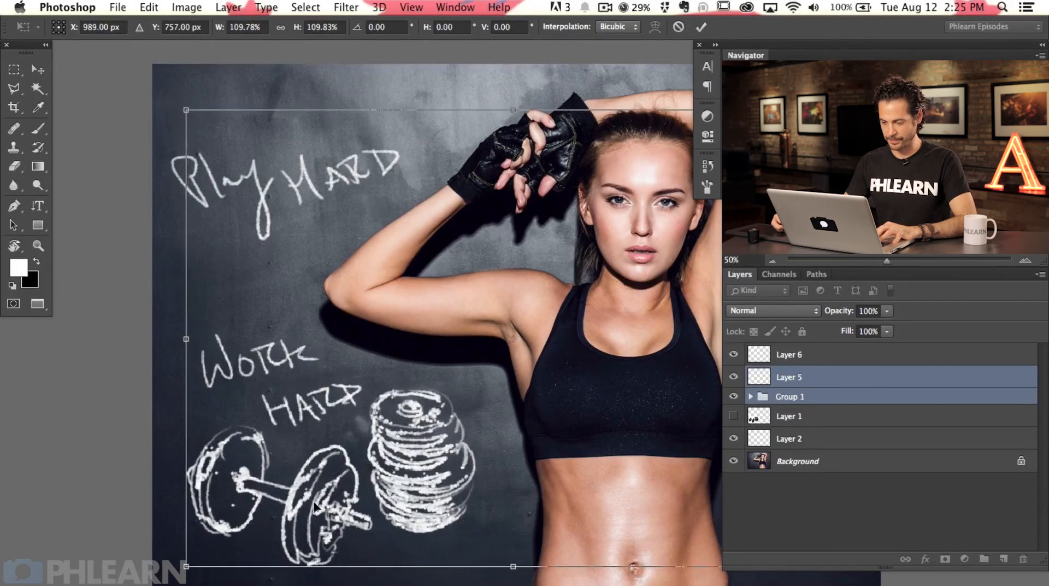
{"action": "key", "text": "Return"}
{"action": "left_click_drag", "start_coordinate": [452, 509], "coordinate": [453, 480]}
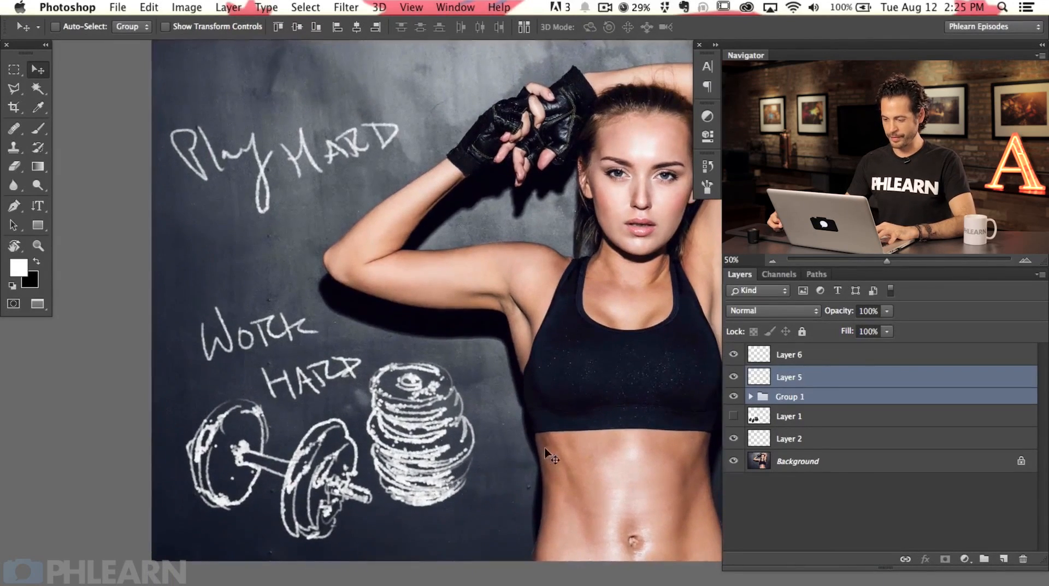
{"action": "left_click_drag", "start_coordinate": [488, 440], "coordinate": [491, 451]}
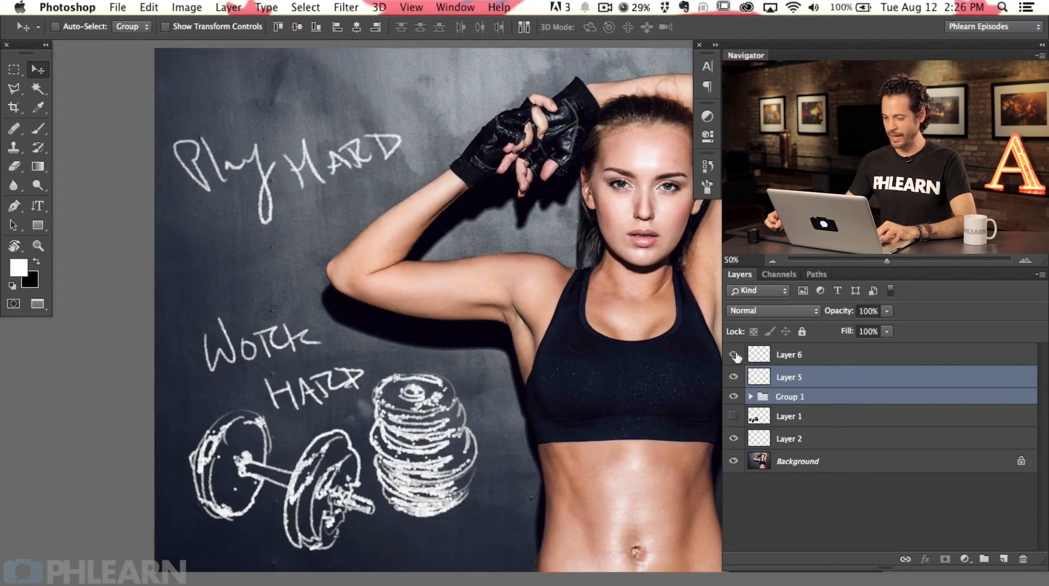
Toggle the visibility of Layer 5 and Group 1 to check their contents and combine them with Layer 6 in a group
{"action": "left_click", "coordinate": [734, 377]}
{"action": "left_click", "coordinate": [734, 376]}
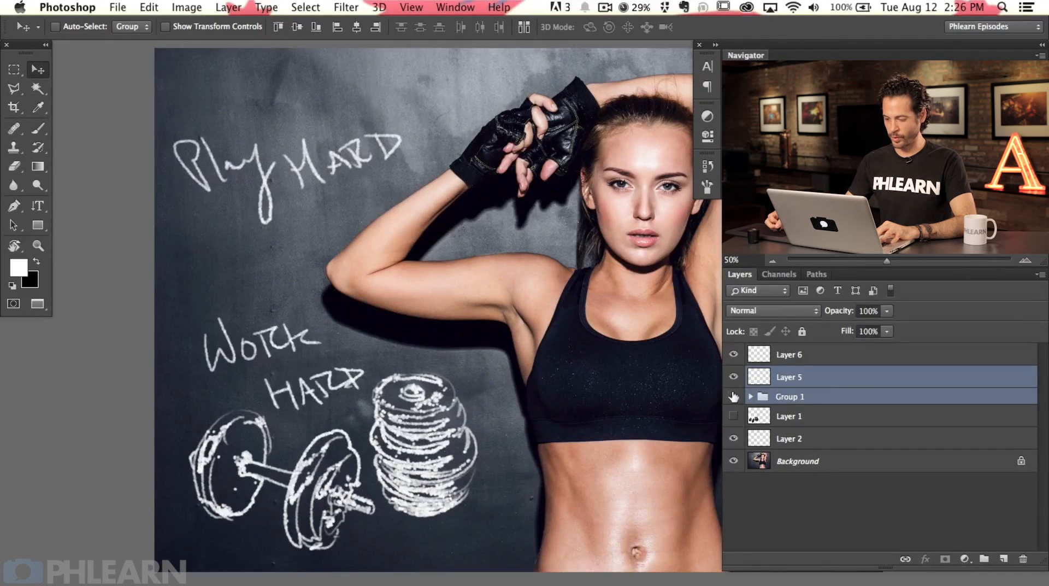
{"action": "left_click", "coordinate": [734, 396]}
{"action": "left_click", "coordinate": [734, 396]}
{"action": "left_click", "coordinate": [734, 397]}
{"action": "left_click", "coordinate": [733, 397]}
{"action": "left_click", "coordinate": [817, 356]}
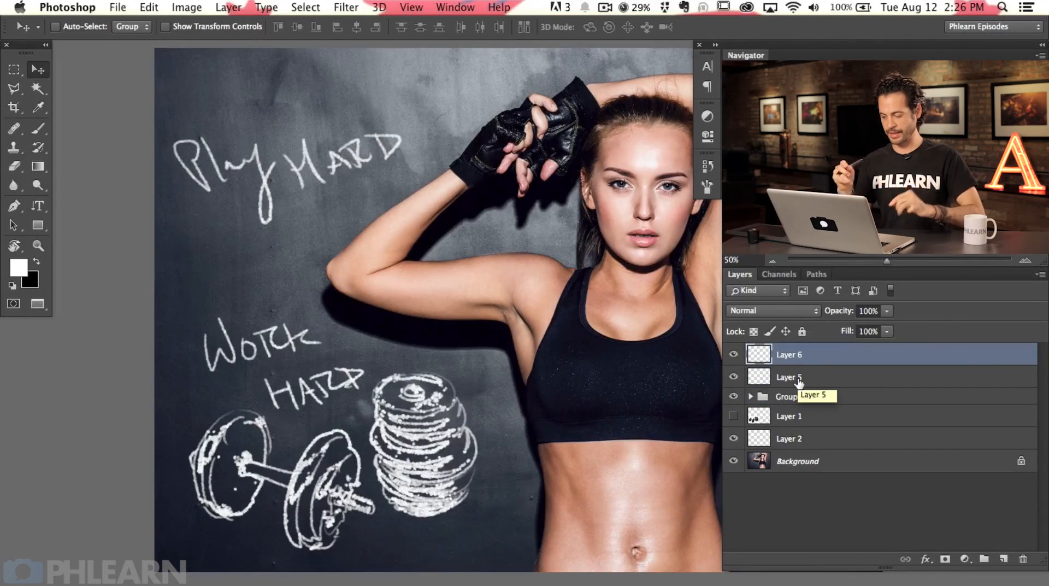
{"action": "key", "text": "super+plus"}
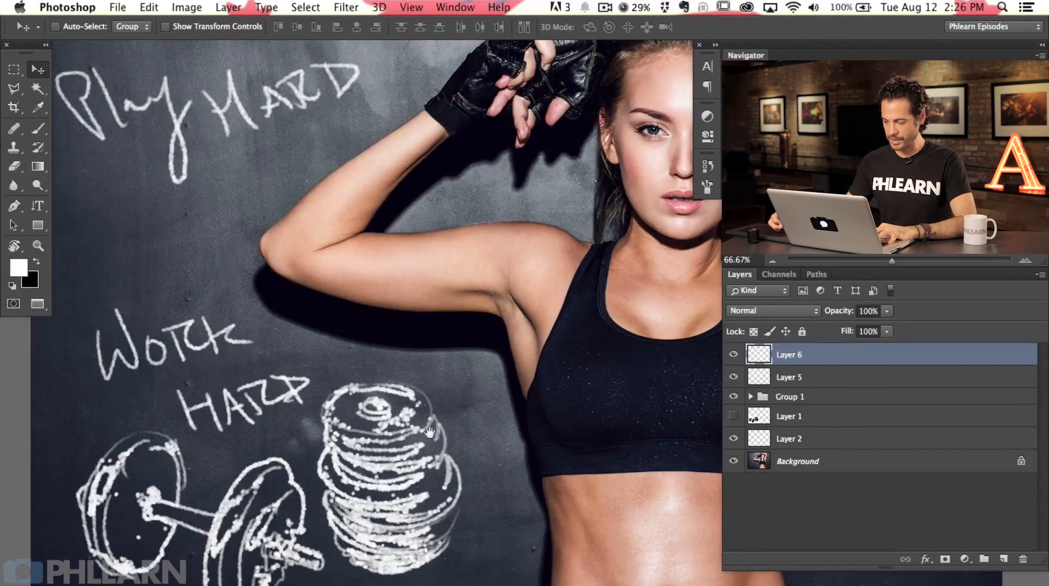
{"action": "left_click_drag", "start_coordinate": [430, 432], "coordinate": [482, 417]}
{"action": "left_click", "coordinate": [800, 398], "text": "shift"}
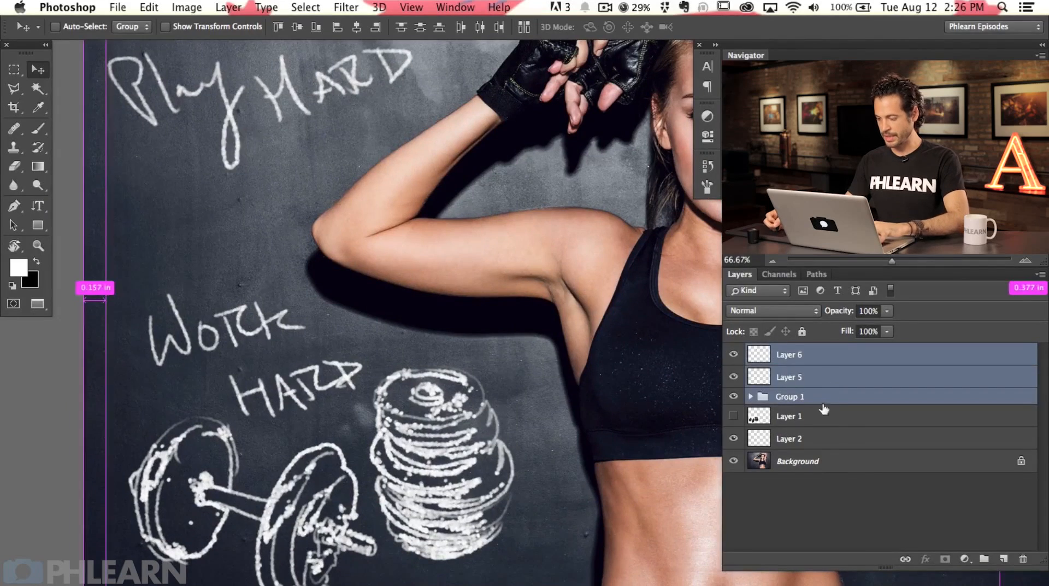
{"action": "key", "text": "super+g"}
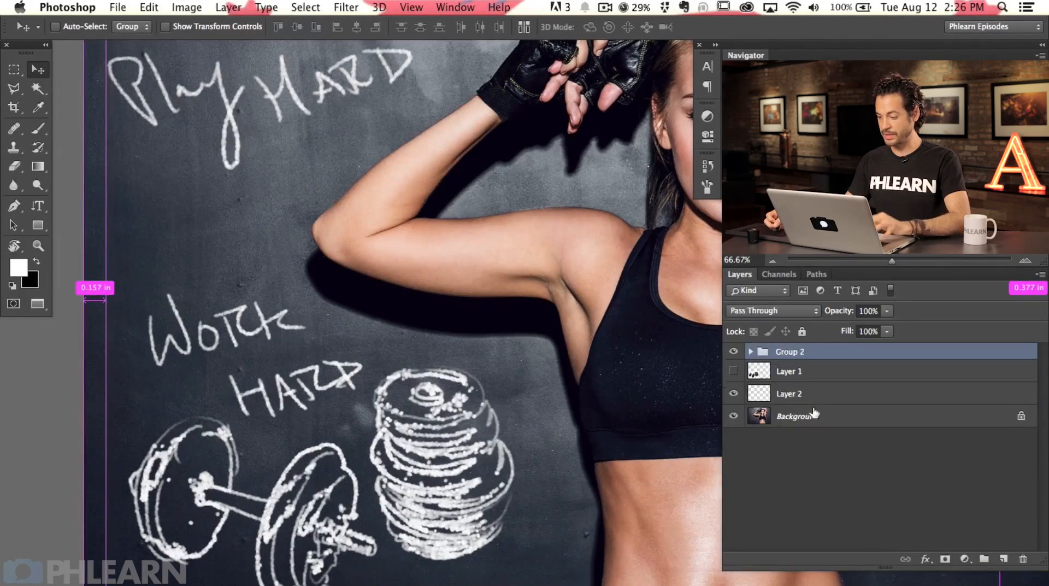
Compare the chalk artwork in Group 2 with the original weights photo on Layer 1 by toggling their visibility
{"action": "left_click", "coordinate": [734, 353]}
{"action": "left_click", "coordinate": [734, 352]}
{"action": "left_click", "coordinate": [734, 352]}
{"action": "left_click", "coordinate": [734, 352]}
{"action": "left_click", "coordinate": [734, 352]}
{"action": "left_click", "coordinate": [732, 367]}
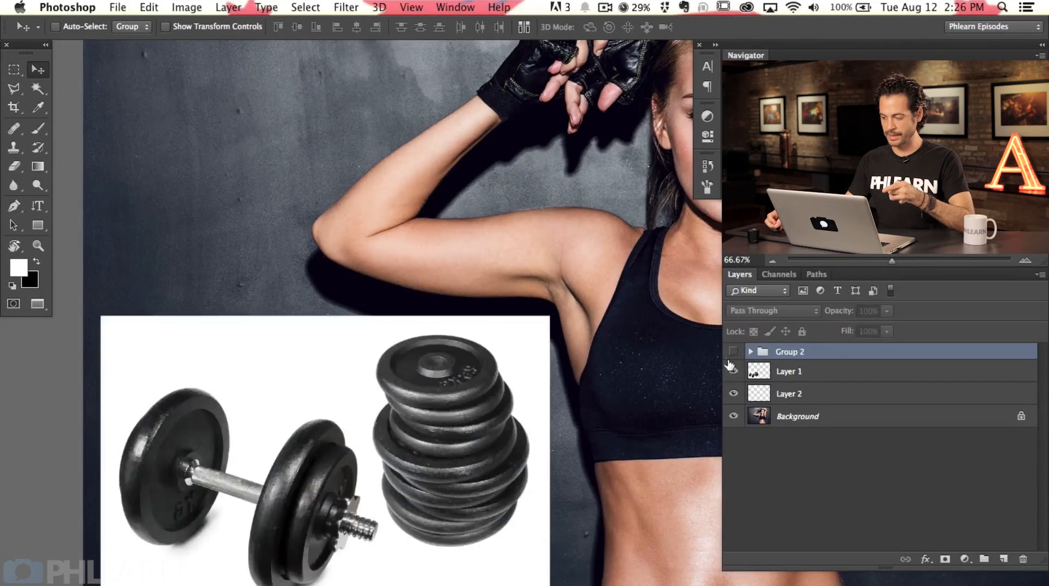
{"action": "left_click", "coordinate": [734, 371]}
{"action": "left_click", "coordinate": [734, 352]}
{"action": "left_click", "coordinate": [734, 352]}
{"action": "left_click", "coordinate": [734, 351]}
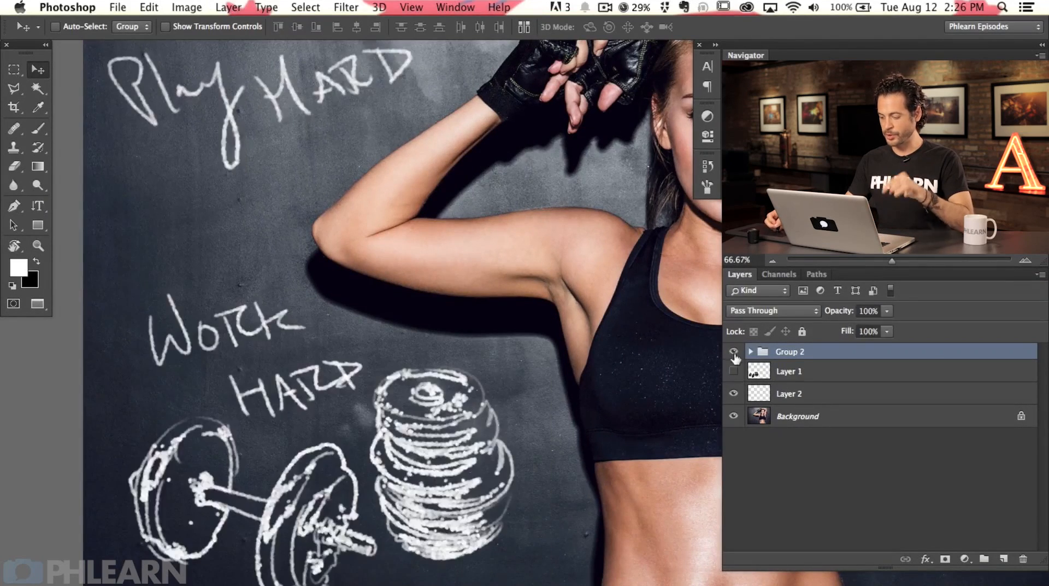
Duplicate Group 2, merge the copy into a single layer, and hide the original group
{"action": "key", "text": "super+j"}
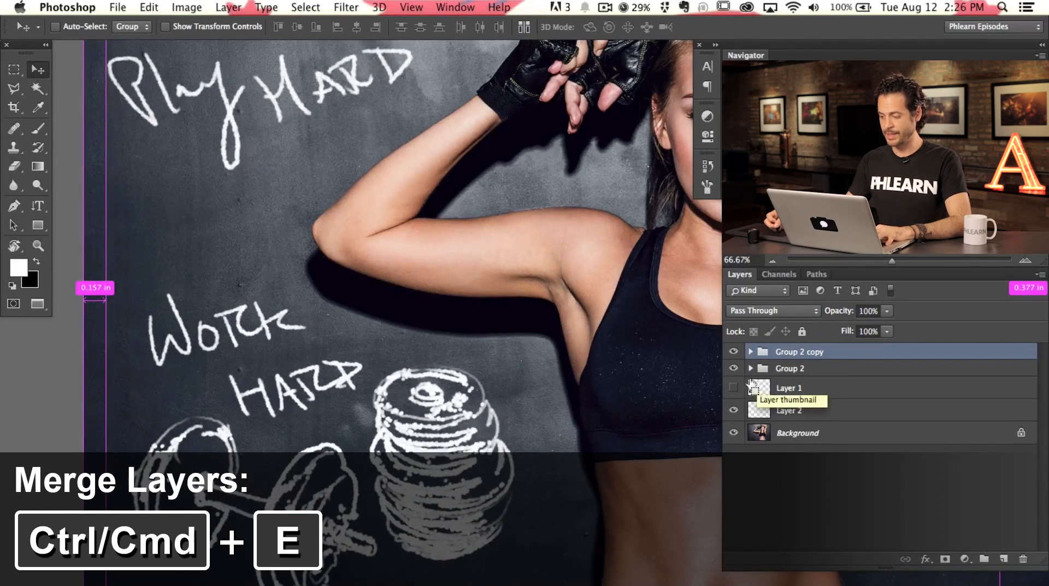
{"action": "key", "text": "super+e"}
{"action": "left_click", "coordinate": [733, 356]}
{"action": "left_click", "coordinate": [733, 355]}
{"action": "left_click", "coordinate": [733, 374]}
{"action": "left_click", "coordinate": [733, 374]}
{"action": "left_click", "coordinate": [733, 374]}
{"action": "left_click", "coordinate": [734, 355]}
{"action": "left_click", "coordinate": [734, 356]}
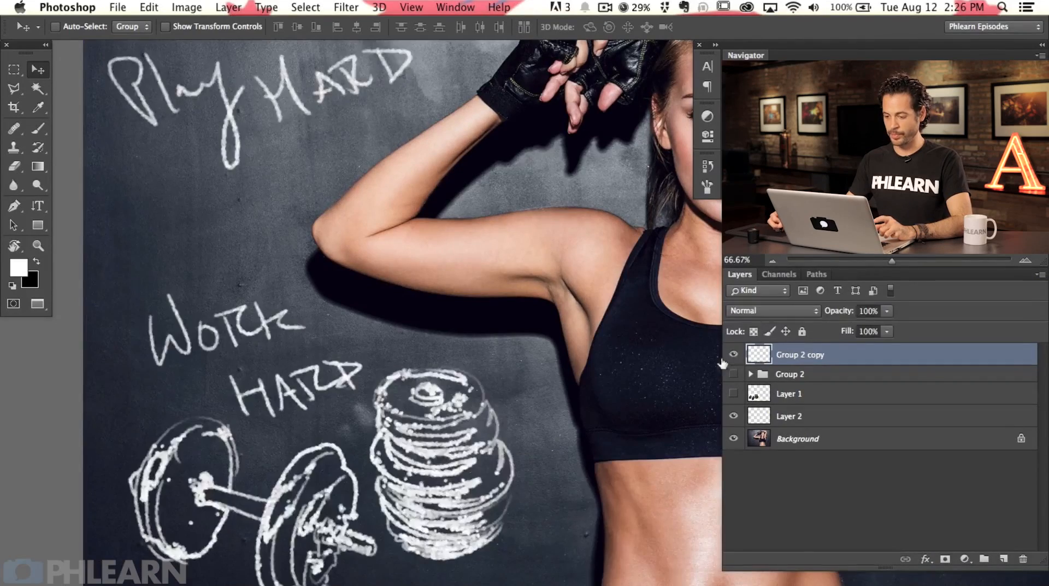
Apply a Gaussian Blur with a 1.0 pixel radius to the merged Group 2 copy layer
{"action": "mouse_move", "coordinate": [499, 411]}
{"action": "left_mouse_down"}
{"action": "mouse_move", "coordinate": [537, 428]}
{"action": "mouse_move", "coordinate": [473, 432]}
{"action": "mouse_move", "coordinate": [552, 415]}
{"action": "mouse_move", "coordinate": [567, 390]}
{"action": "left_mouse_up"}
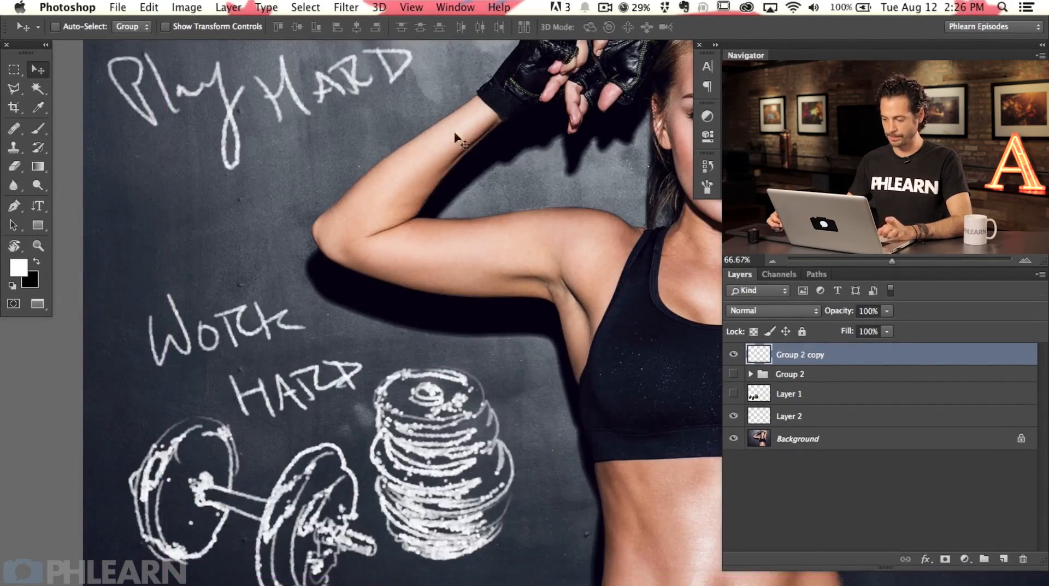
{"action": "left_click_drag", "start_coordinate": [475, 394], "coordinate": [517, 402]}
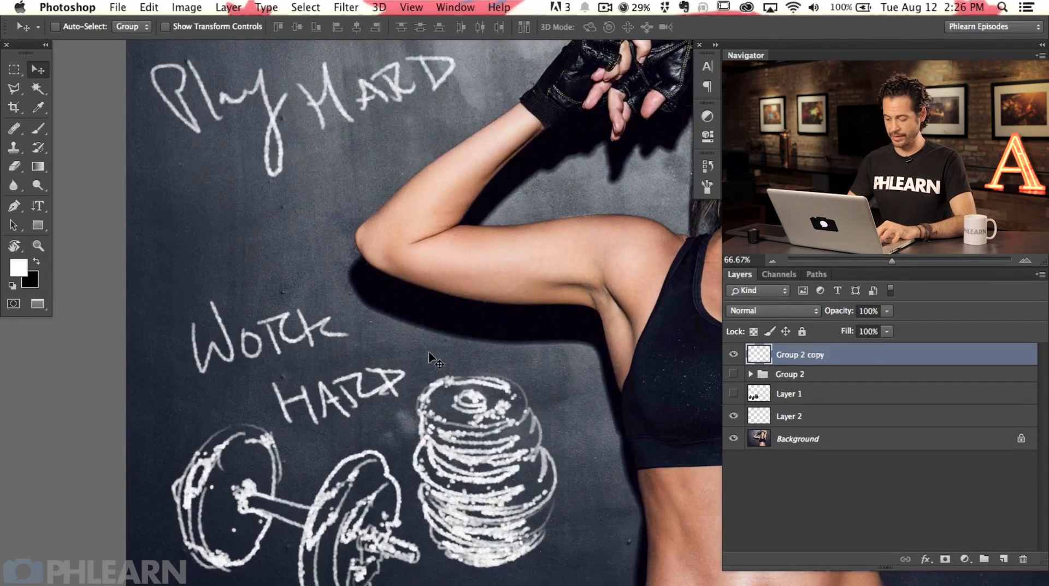
{"action": "left_click", "coordinate": [346, 7]}
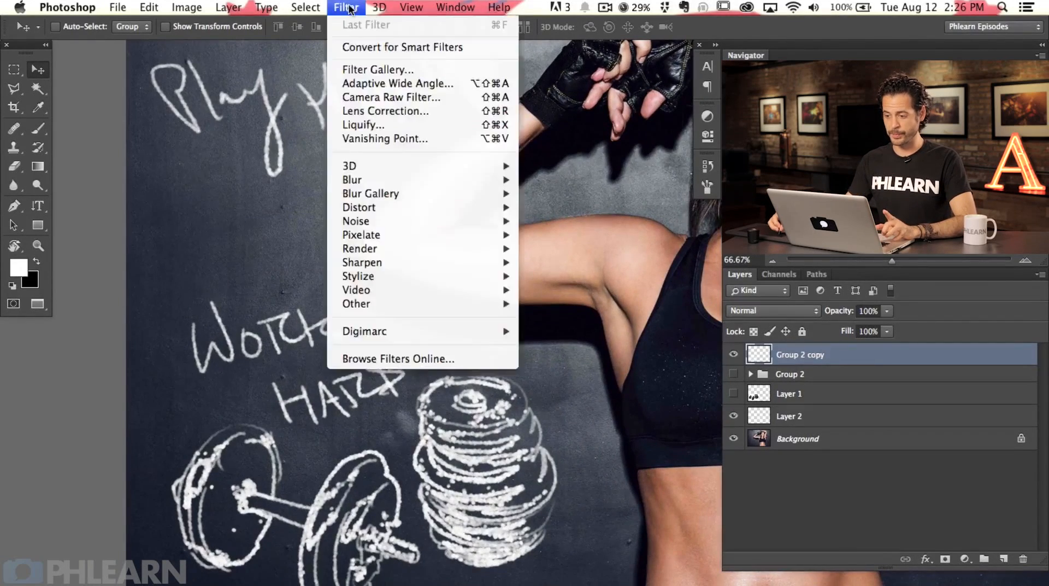
{"action": "mouse_move", "coordinate": [370, 173]}
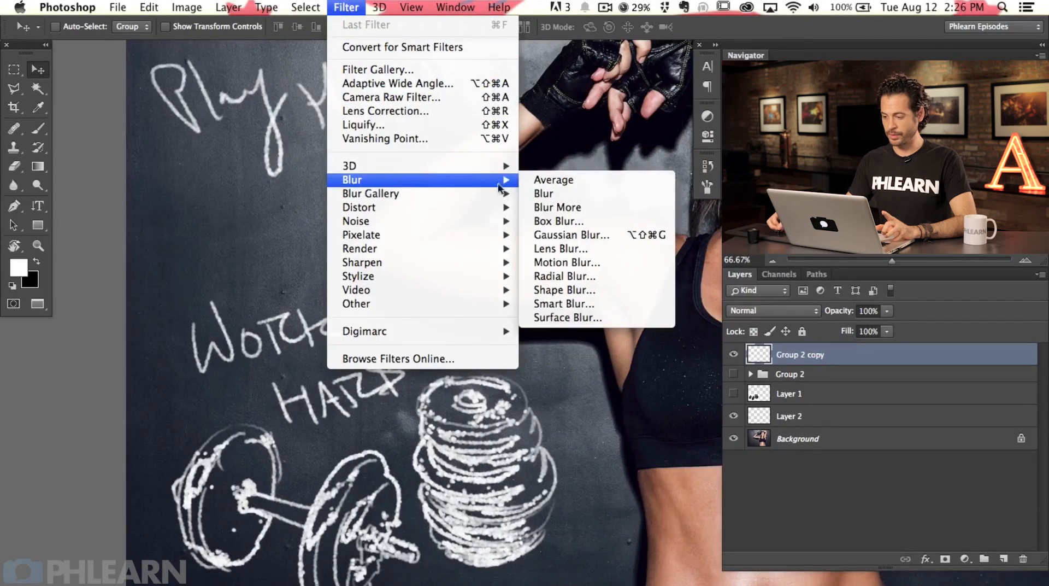
{"action": "left_click", "coordinate": [578, 238]}
{"action": "left_click_drag", "start_coordinate": [477, 198], "coordinate": [499, 142]}
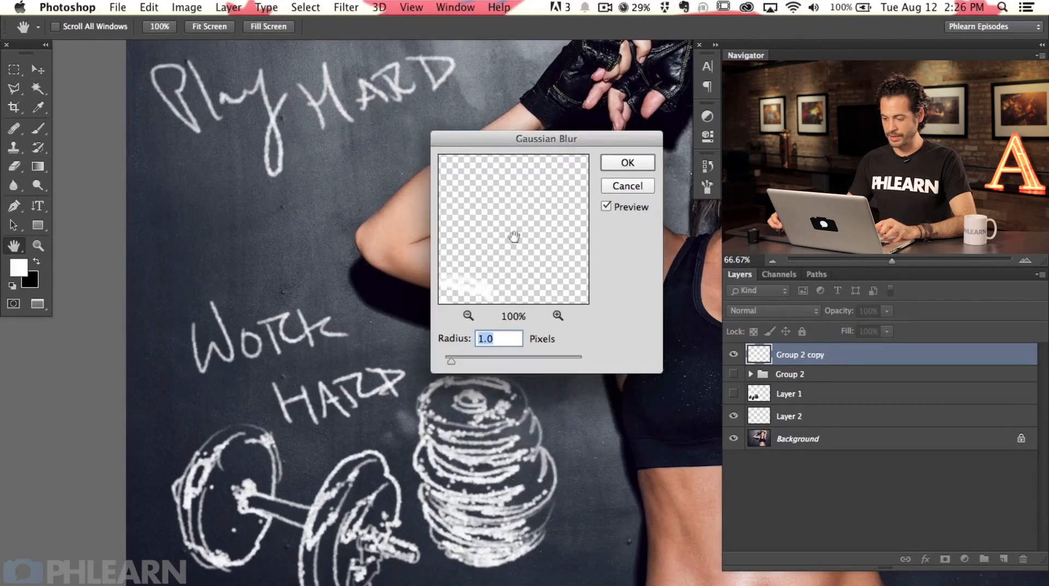
{"action": "left_click", "coordinate": [625, 163]}
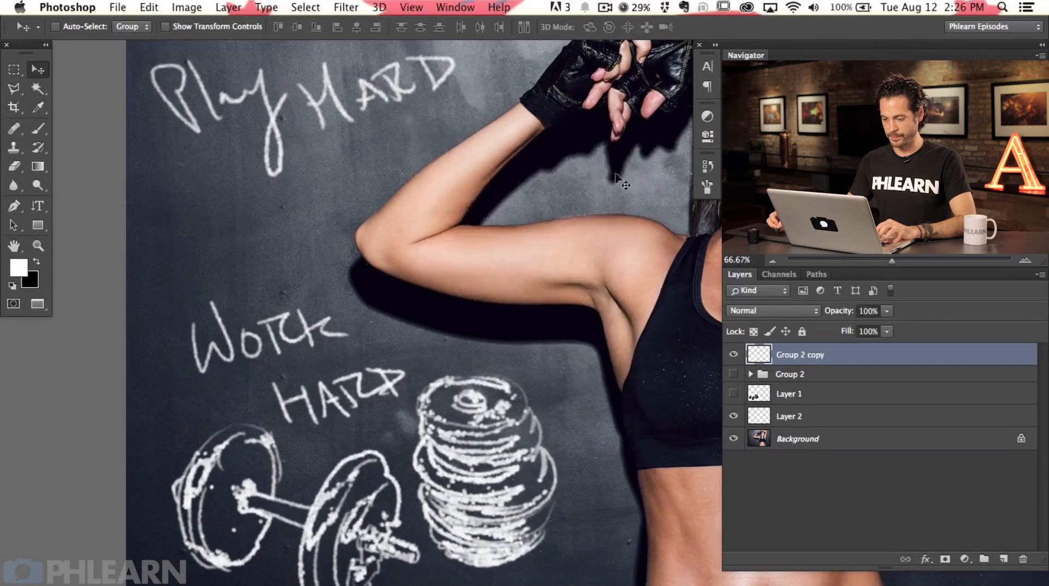
Add an Outer Glow to the Group 2 copy layer with a size of 16 px and an opacity of 22%
{"action": "double_click", "coordinate": [883, 356]}
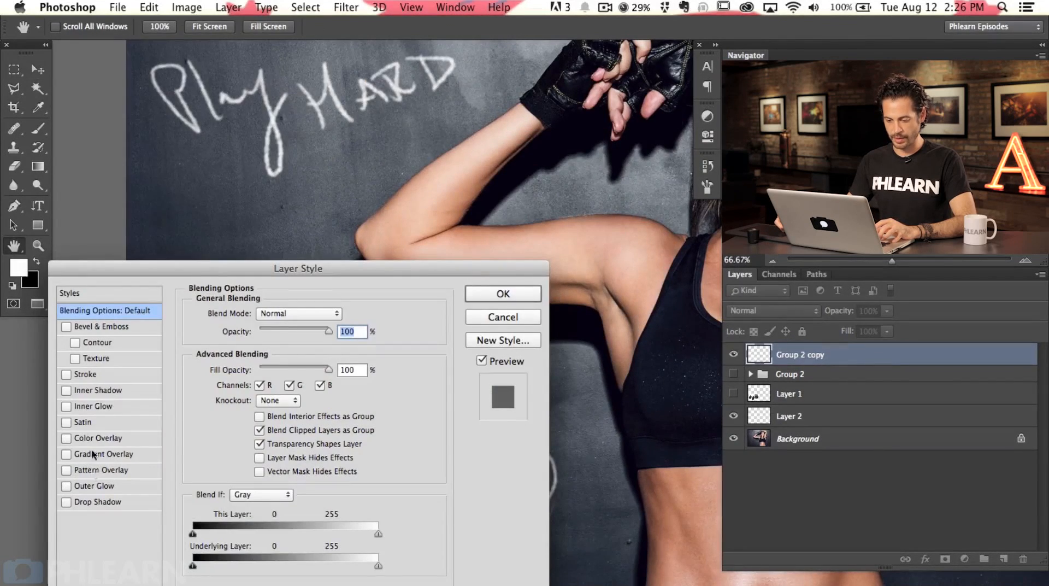
{"action": "left_click", "coordinate": [94, 486]}
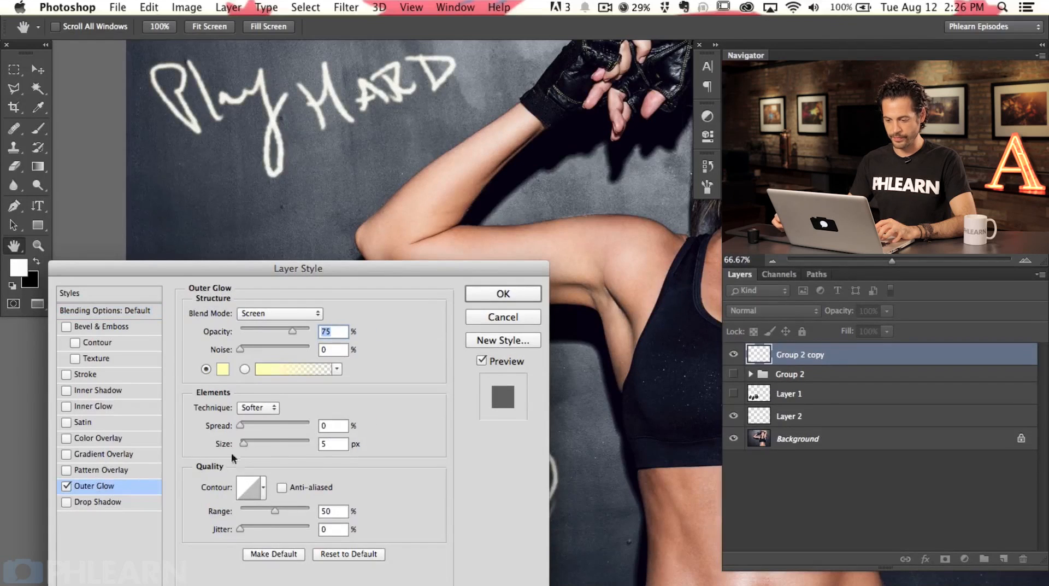
{"action": "left_click_drag", "start_coordinate": [244, 442], "coordinate": [248, 444]}
{"action": "left_click", "coordinate": [252, 329]}
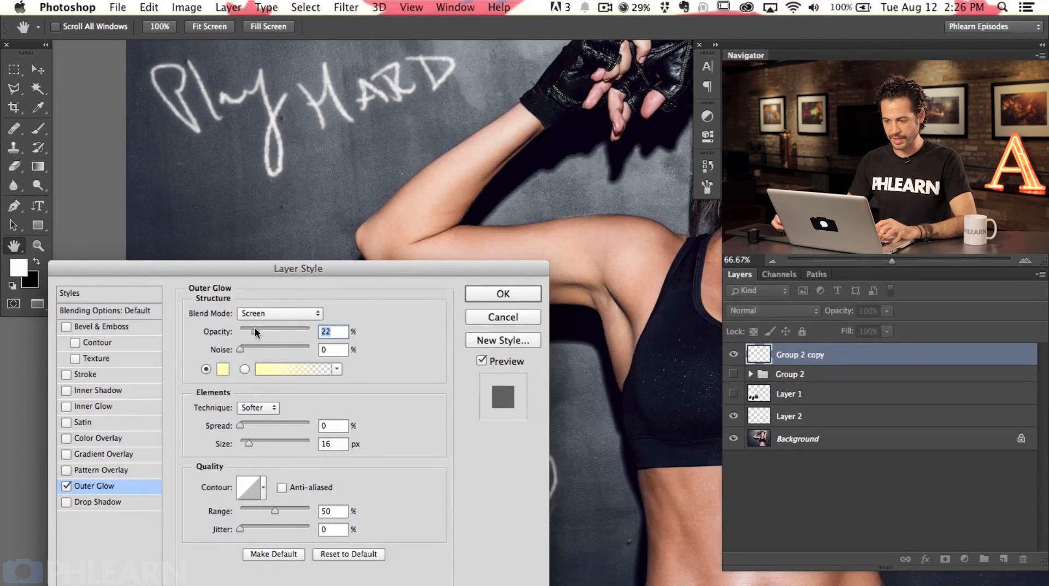
{"action": "left_click", "coordinate": [515, 295]}
{"action": "key", "text": "v"}
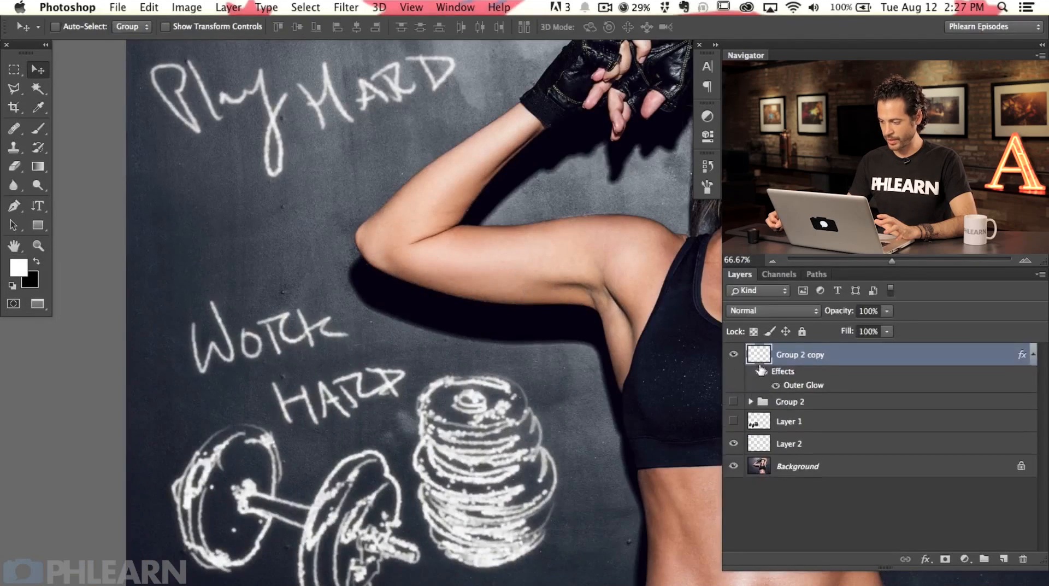
Compare the chalk weights and lettering with the Outer Glow effect hidden and shown
{"action": "key", "text": "super+plus"}
{"action": "left_click_drag", "start_coordinate": [499, 529], "coordinate": [594, 330]}
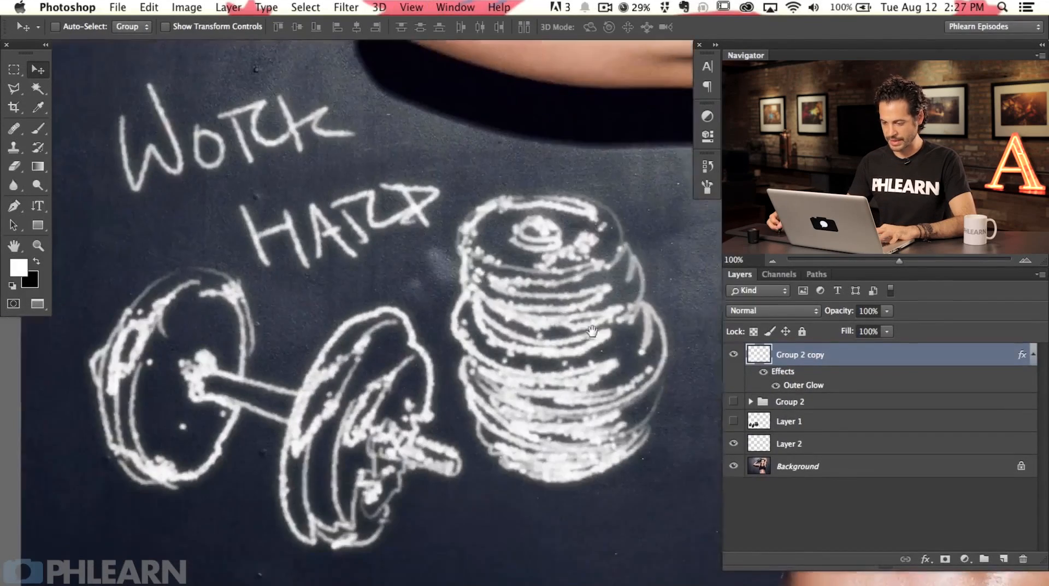
{"action": "left_click", "coordinate": [761, 372]}
{"action": "left_click", "coordinate": [760, 374]}
{"action": "left_click", "coordinate": [760, 374]}
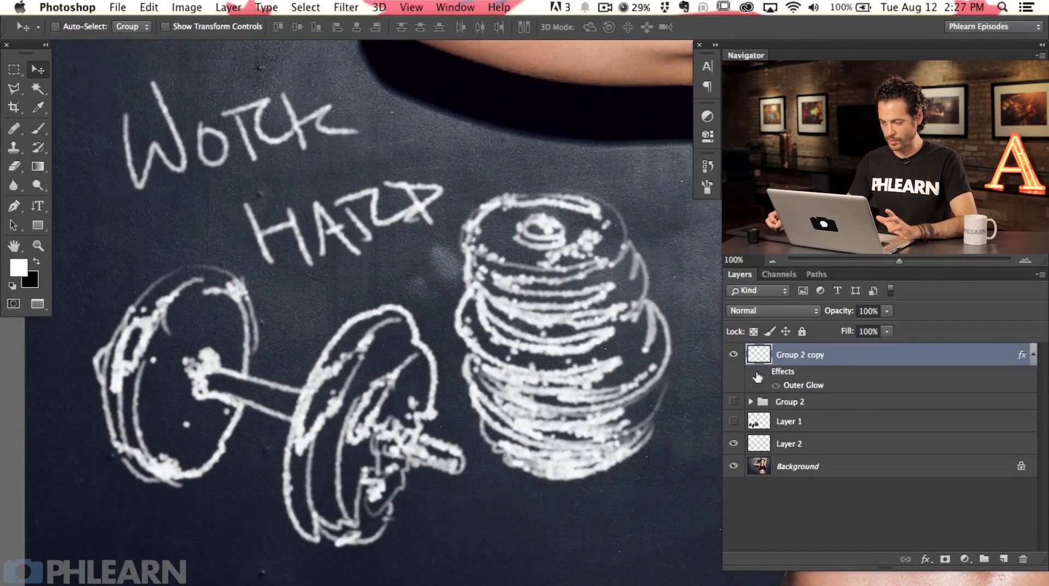
{"action": "left_click", "coordinate": [763, 374]}
{"action": "left_click", "coordinate": [762, 375]}
{"action": "left_click", "coordinate": [761, 375]}
{"action": "left_click", "coordinate": [761, 376]}
{"action": "left_click", "coordinate": [762, 376]}
{"action": "left_click", "coordinate": [761, 376]}
{"action": "left_click", "coordinate": [762, 376]}
{"action": "left_click", "coordinate": [762, 377]}
{"action": "left_click", "coordinate": [762, 377]}
{"action": "left_click", "coordinate": [763, 377]}
{"action": "left_click", "coordinate": [763, 377]}
{"action": "key", "text": "super+minus"}
{"action": "key", "text": "super+minus"}
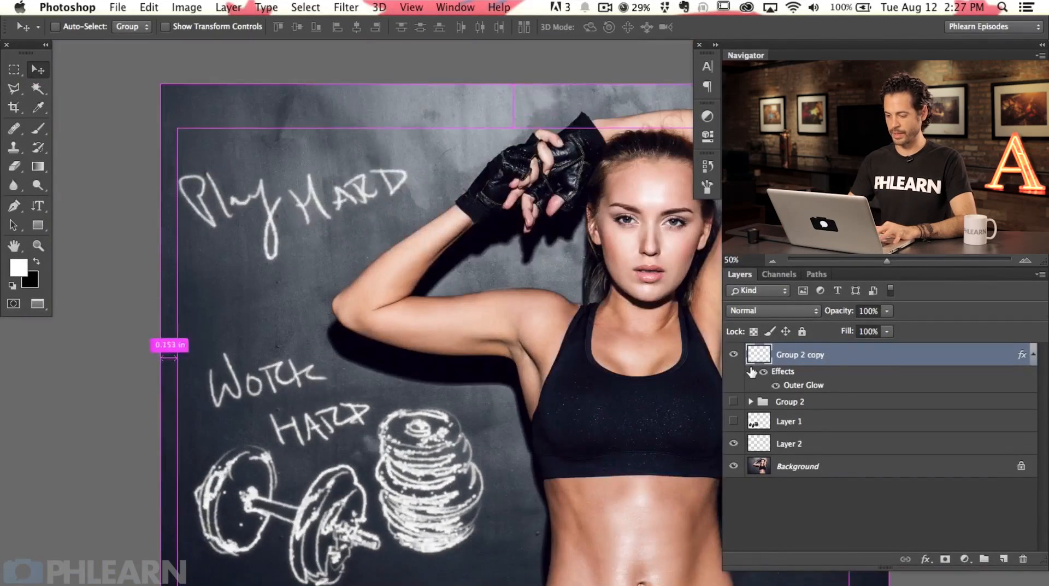
Add a layer mask to the Group 2 copy layer and reduce the black brush to a 1 px size
{"action": "scroll", "coordinate": [365, 442], "scroll_direction": "down", "scroll_amount": 2}
{"action": "left_click_drag", "start_coordinate": [475, 483], "coordinate": [474, 479]}
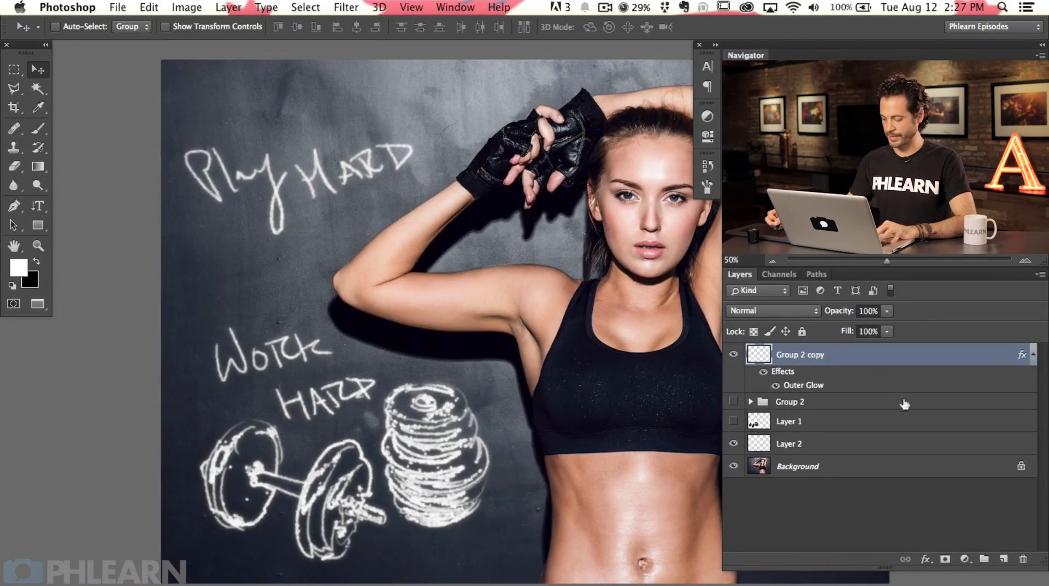
{"action": "key", "text": "super+alt+m"}
{"action": "key", "text": "b"}
{"action": "key", "text": "bracketleft"}
{"action": "key", "text": "bracketleft"}
{"action": "key", "text": "bracketleft"}
{"action": "key", "text": "bracketleft"}
{"action": "key", "text": "bracketleft"}
{"action": "key", "text": "bracketleft"}
{"action": "key", "text": "bracketleft"}
{"action": "key", "text": "bracketleft"}
{"action": "key", "text": "bracketleft"}
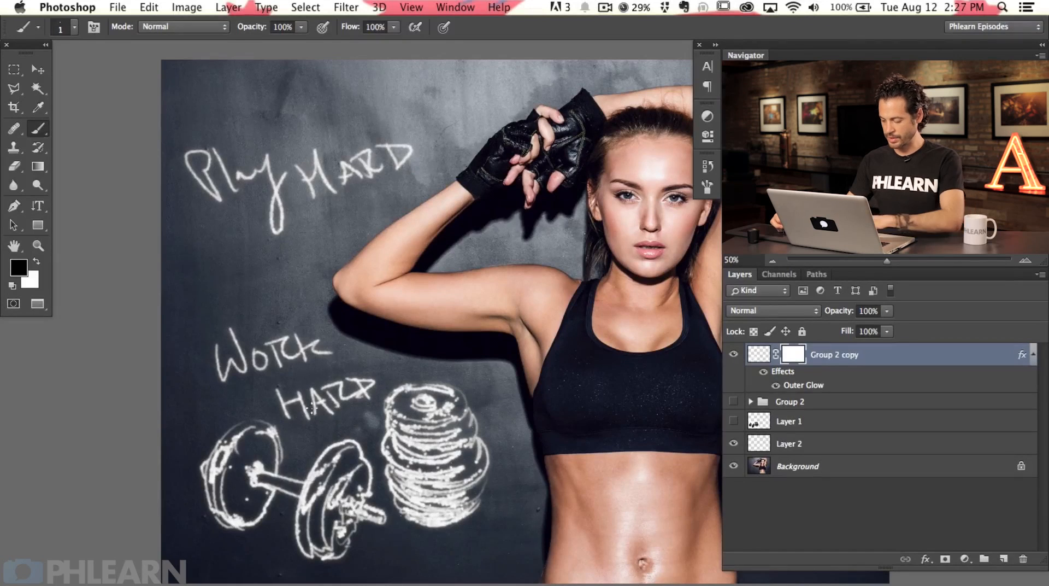
Try fading the chalk weights with black brush strokes on the layer mask, and undo the strokes
{"action": "mouse_move", "coordinate": [321, 451]}
{"action": "left_mouse_down"}
{"action": "mouse_move", "coordinate": [323, 492]}
{"action": "mouse_move", "coordinate": [327, 448]}
{"action": "mouse_move", "coordinate": [203, 393]}
{"action": "mouse_move", "coordinate": [237, 333]}
{"action": "left_mouse_up"}
{"action": "key", "text": "super+alt+z"}
{"action": "key", "text": "super+alt+z"}
{"action": "key", "text": "super+alt+z"}
{"action": "key", "text": "super+alt+z"}
{"action": "mouse_move", "coordinate": [455, 403]}
{"action": "left_mouse_down"}
{"action": "mouse_move", "coordinate": [432, 509]}
{"action": "mouse_move", "coordinate": [398, 499]}
{"action": "mouse_move", "coordinate": [447, 464]}
{"action": "left_mouse_up"}
{"action": "left_click_drag", "start_coordinate": [419, 417], "coordinate": [443, 483]}
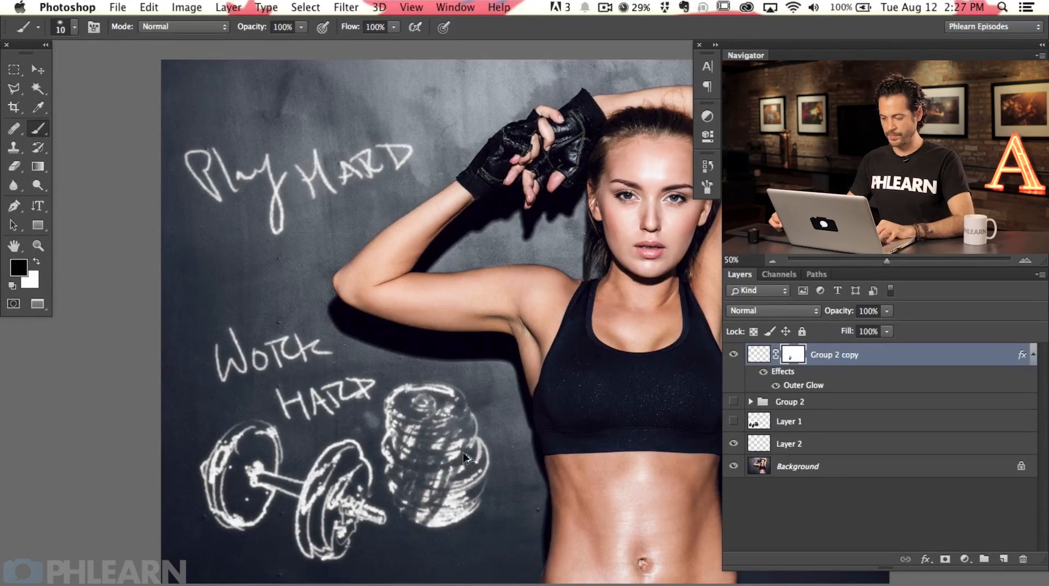
{"action": "key", "text": "super+alt+z"}
{"action": "key", "text": "super+alt+z"}
{"action": "key", "text": "super+alt+z"}
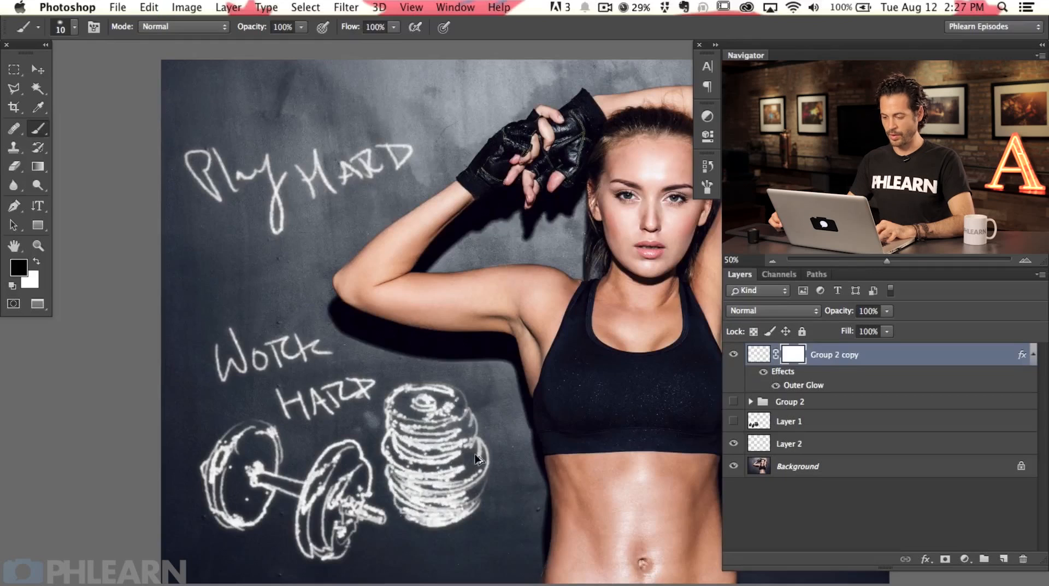
Increase the brush tip's spacing and its scatter so the strokes break up into loose specks
{"action": "left_click", "coordinate": [707, 187]}
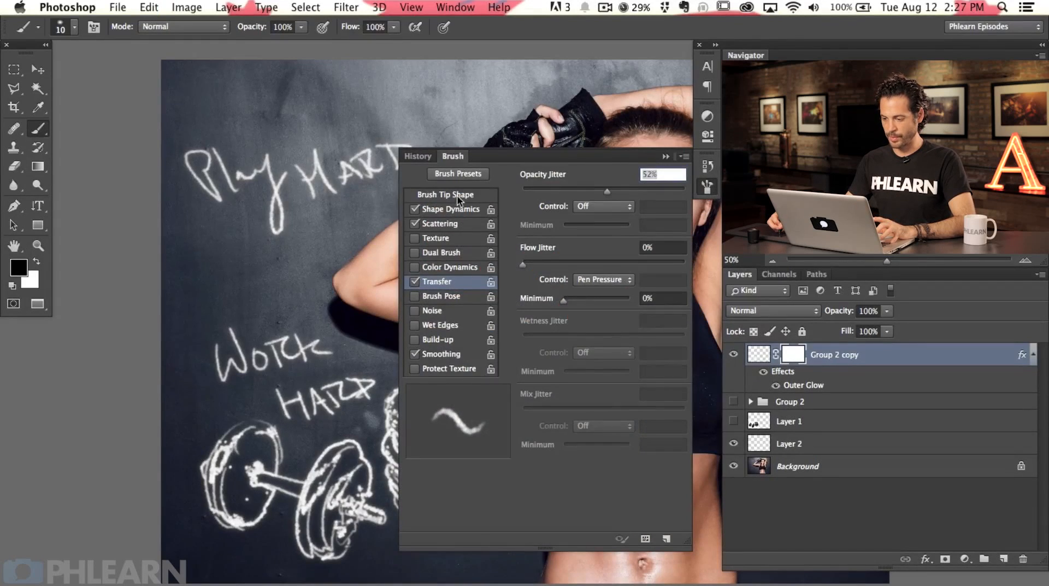
{"action": "left_click", "coordinate": [458, 200]}
{"action": "left_click_drag", "start_coordinate": [553, 479], "coordinate": [607, 481]}
{"action": "left_click_drag", "start_coordinate": [239, 436], "coordinate": [228, 490]}
{"action": "left_click", "coordinate": [453, 223]}
{"action": "left_click_drag", "start_coordinate": [557, 191], "coordinate": [570, 191]}
{"action": "left_click", "coordinate": [709, 188]}
Wear away parts of the chalk weights with black mask strokes at 10 and 25 px brush sizes, and switch the foreground colour to white
{"action": "mouse_move", "coordinate": [403, 474]}
{"action": "left_mouse_down"}
{"action": "mouse_move", "coordinate": [428, 461]}
{"action": "mouse_move", "coordinate": [422, 506]}
{"action": "mouse_move", "coordinate": [486, 450]}
{"action": "left_mouse_up"}
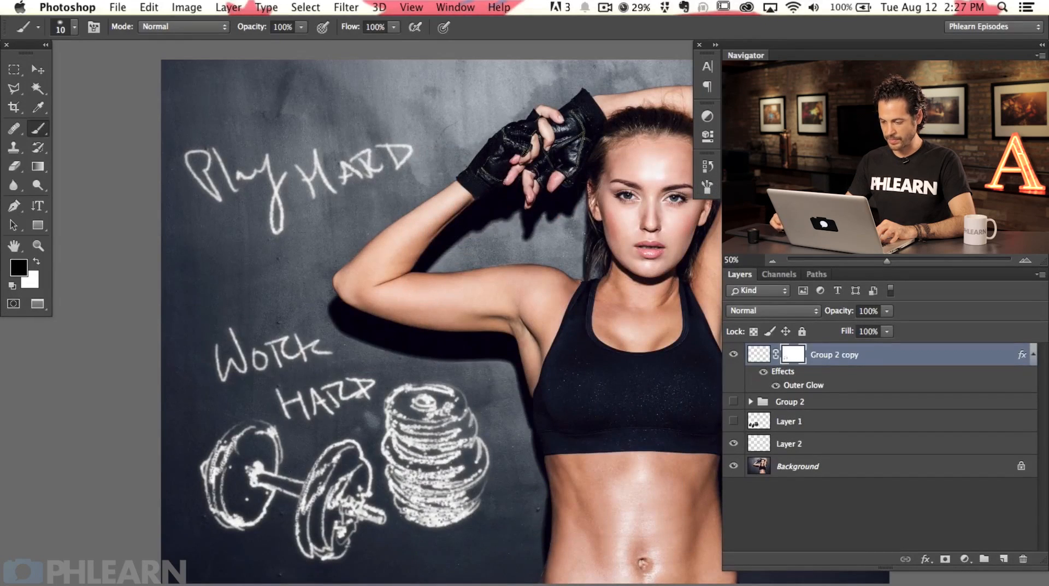
{"action": "key", "text": "bracketright"}
{"action": "key", "text": "bracketright"}
{"action": "key", "text": "bracketright"}
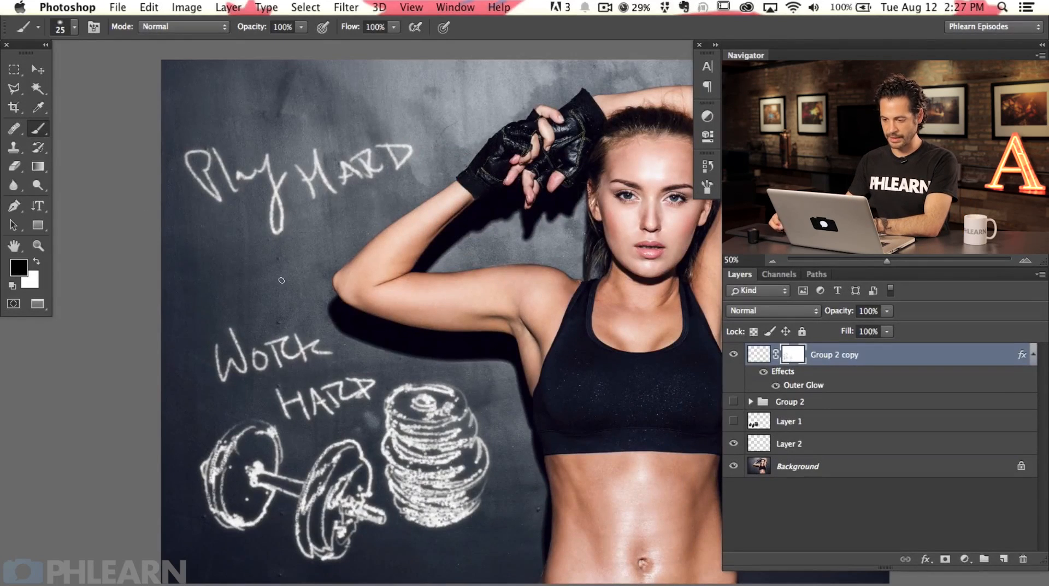
{"action": "left_click_drag", "start_coordinate": [416, 464], "coordinate": [483, 504]}
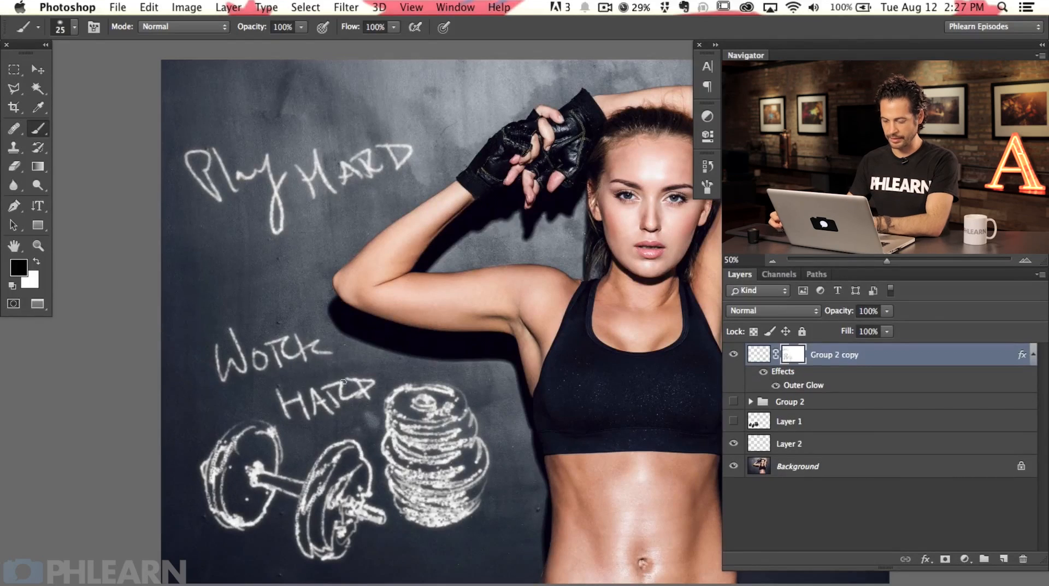
{"action": "key", "text": "x"}
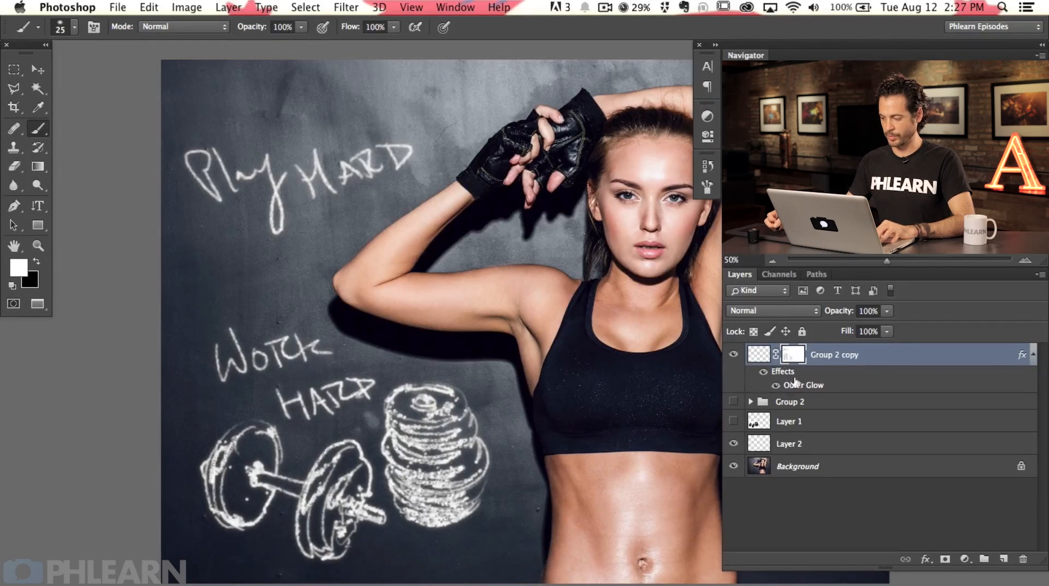
Compare the chalk artwork with the Group 2 copy layer mask disabled and enabled
{"action": "left_click", "coordinate": [792, 354], "text": "shift"}
{"action": "left_click", "coordinate": [793, 355], "text": "shift"}
{"action": "left_click", "coordinate": [793, 354], "text": "shift"}
{"action": "left_click", "coordinate": [792, 354], "text": "shift"}
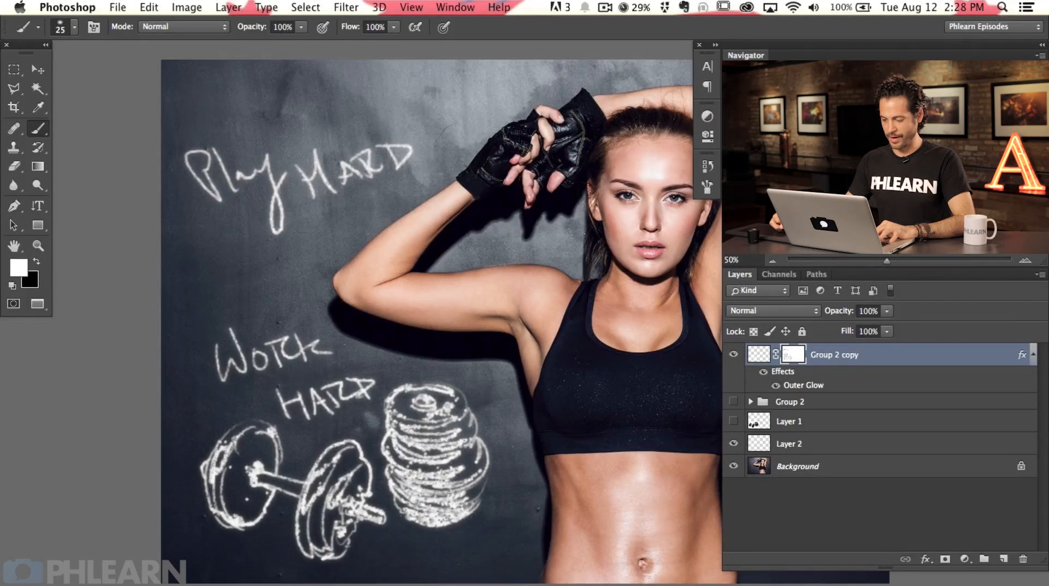
{"action": "mouse_move", "coordinate": [471, 515]}
{"action": "left_mouse_down"}
{"action": "mouse_move", "coordinate": [432, 516]}
{"action": "mouse_move", "coordinate": [395, 539]}
{"action": "mouse_move", "coordinate": [417, 538]}
{"action": "mouse_move", "coordinate": [422, 510]}
{"action": "left_mouse_up"}
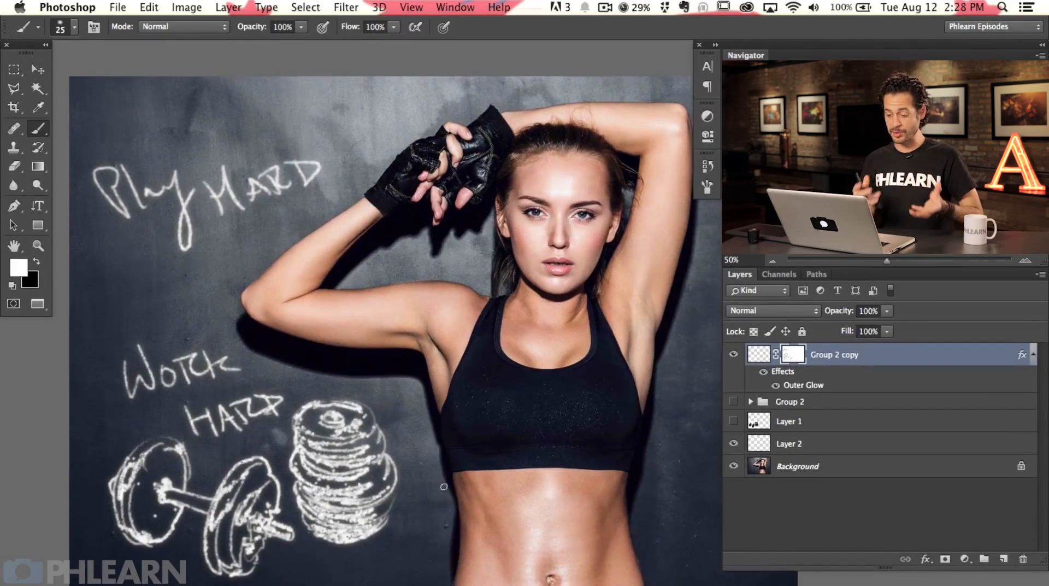